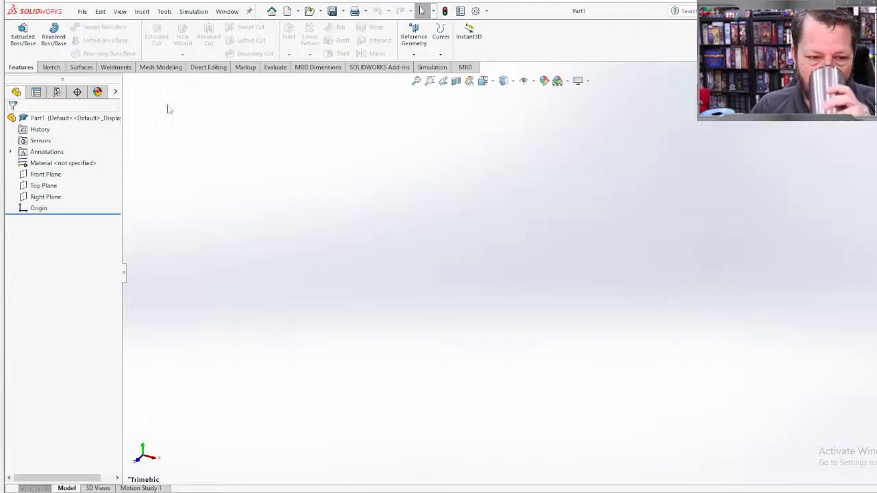
Step: Start an Extruded Boss/Base sketch on the Front Plane and sketch a horizontal line about 6.11 in long leftward from the origin
{"action": "left_click", "coordinate": [22, 31]}
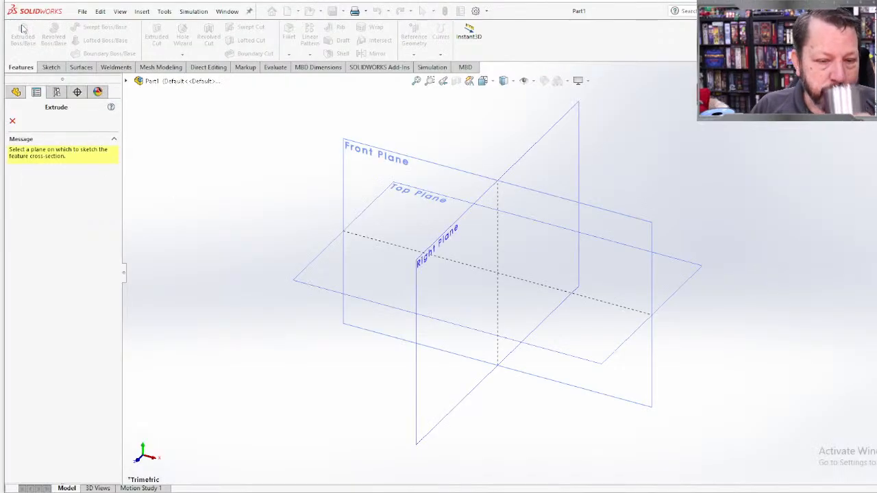
{"action": "left_click", "coordinate": [382, 157]}
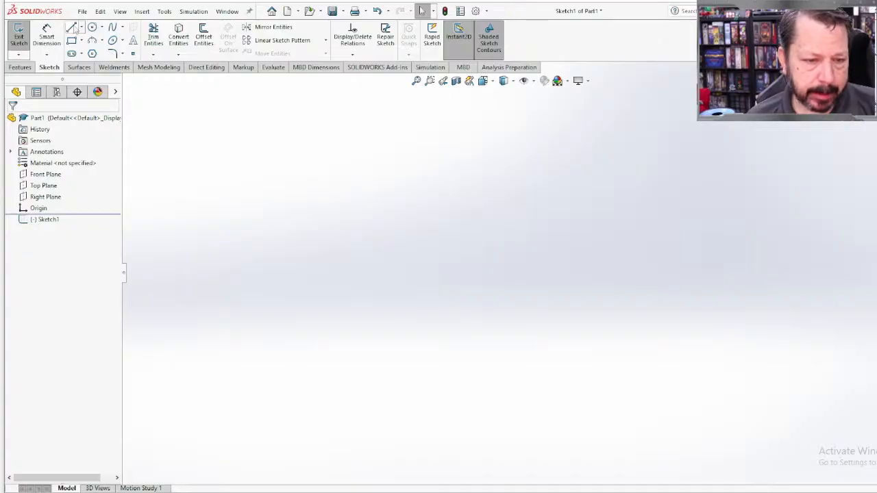
{"action": "left_click", "coordinate": [71, 27]}
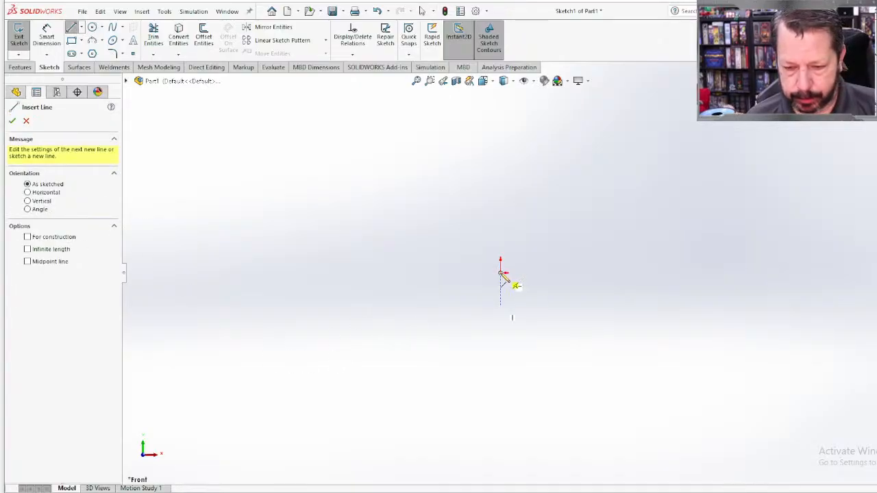
{"action": "left_click", "coordinate": [501, 273]}
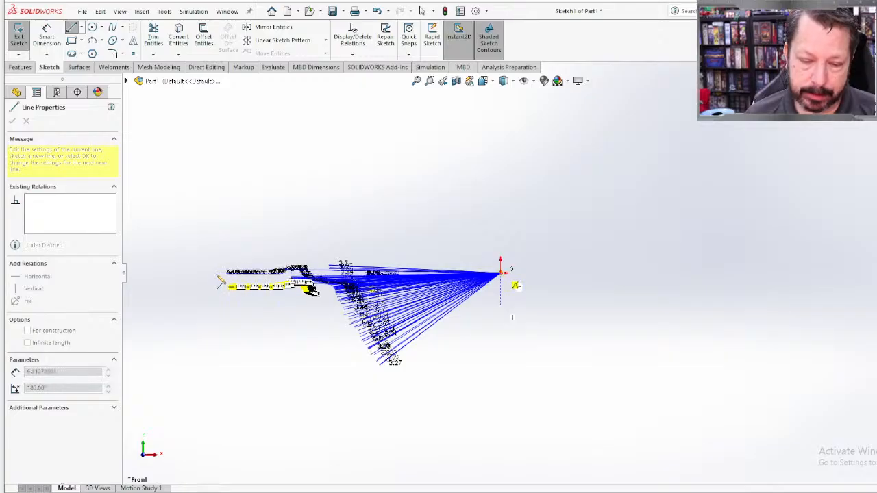
{"action": "left_click", "coordinate": [216, 272]}
{"action": "key", "text": "Escape"}
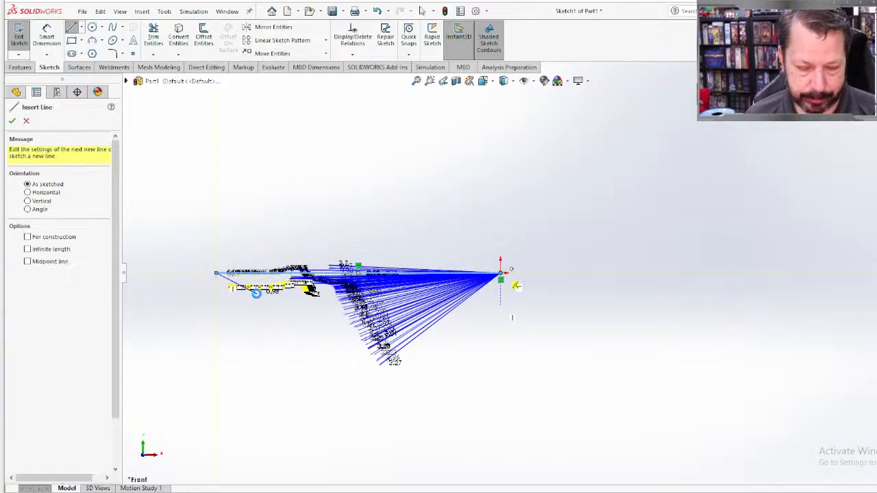
{"action": "key", "text": "Escape"}
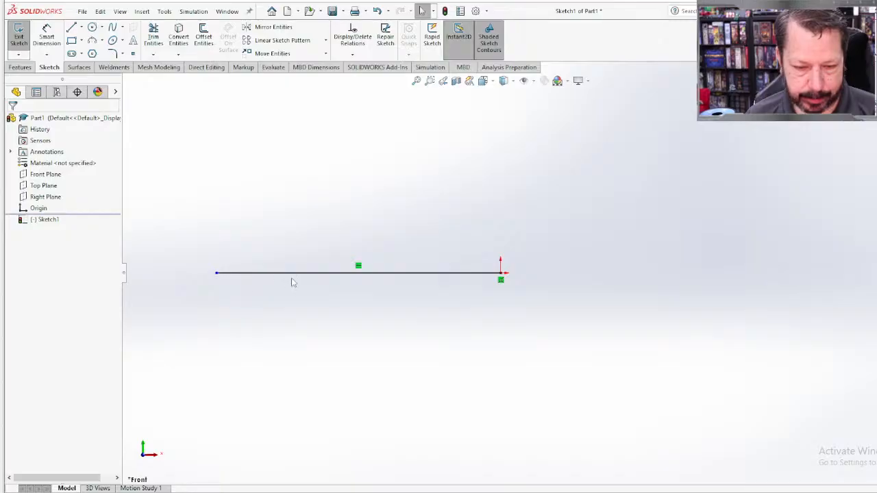
Step: Change the horizontal line through the origin into a construction line
{"action": "left_click", "coordinate": [301, 278]}
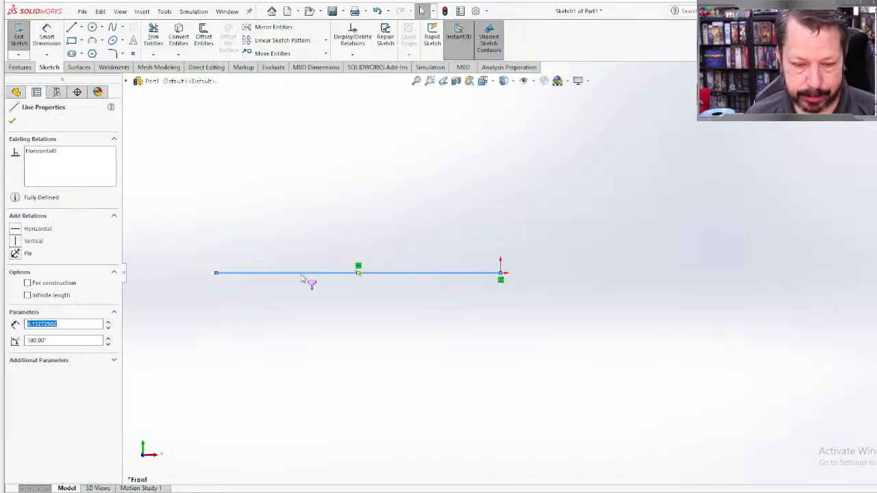
{"action": "left_click", "coordinate": [27, 283]}
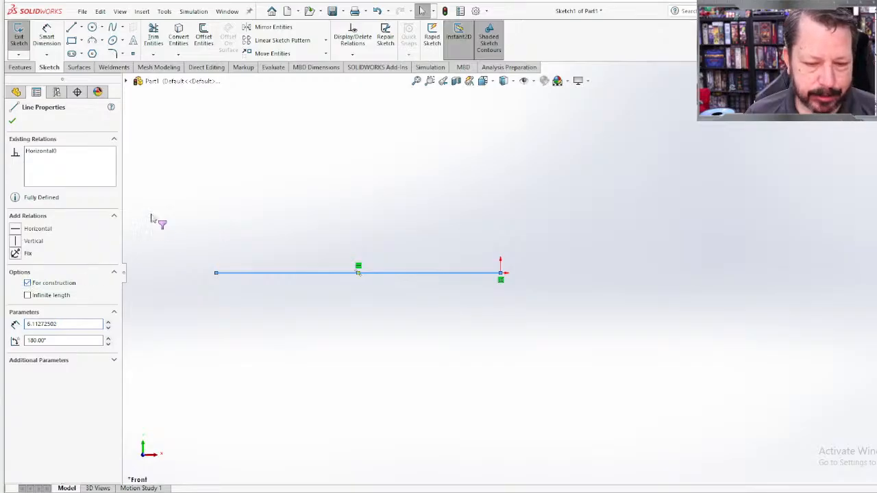
{"action": "left_click", "coordinate": [12, 122]}
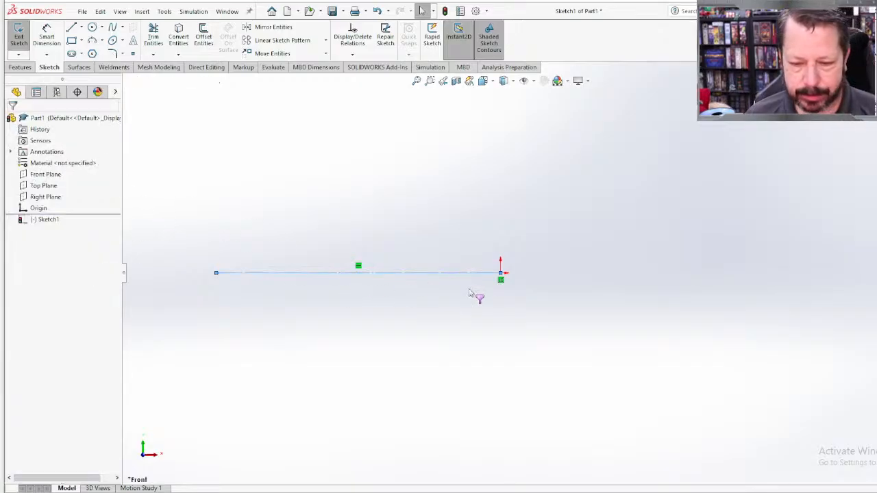
{"action": "right_click", "coordinate": [387, 323]}
{"action": "key", "text": "Escape"}
{"action": "left_click", "coordinate": [324, 337]}
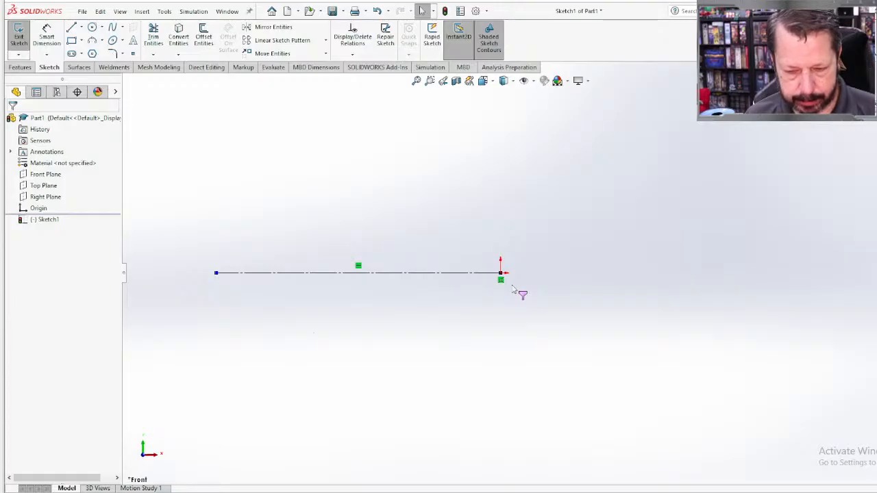
{"action": "right_click", "coordinate": [611, 273]}
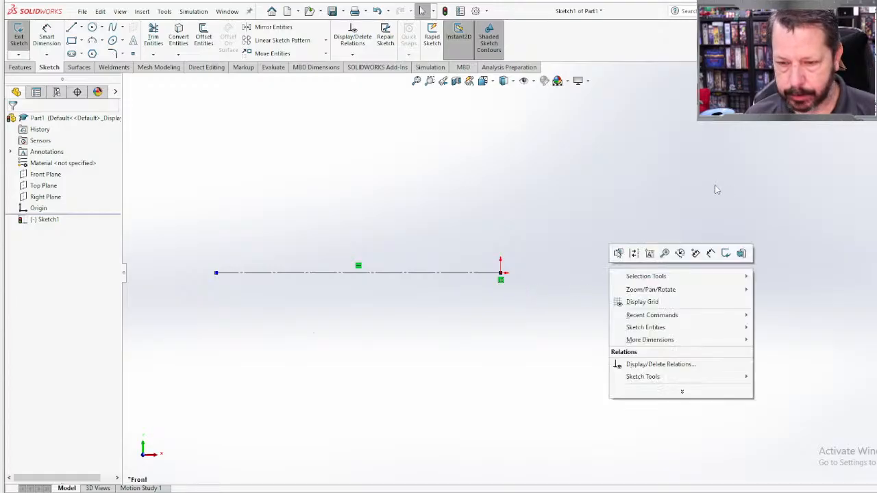
{"action": "left_click", "coordinate": [584, 209]}
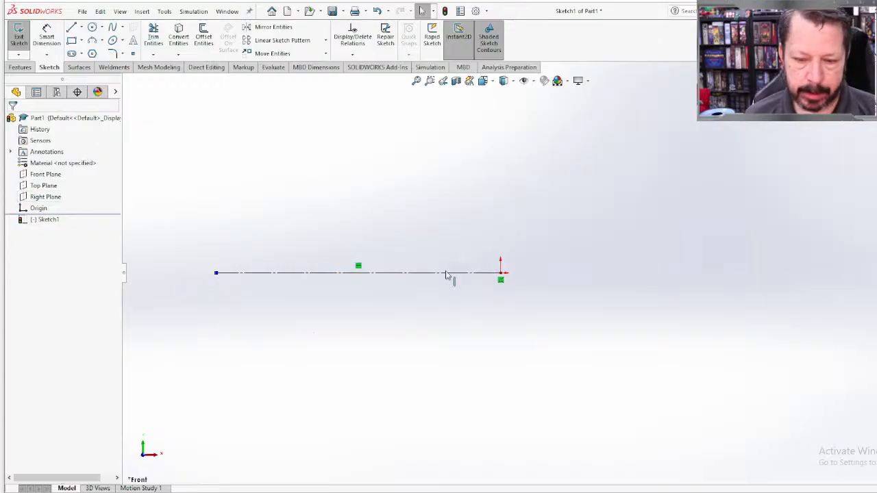
{"action": "scroll", "coordinate": [464, 206], "scroll_direction": "down", "scroll_amount": 2}
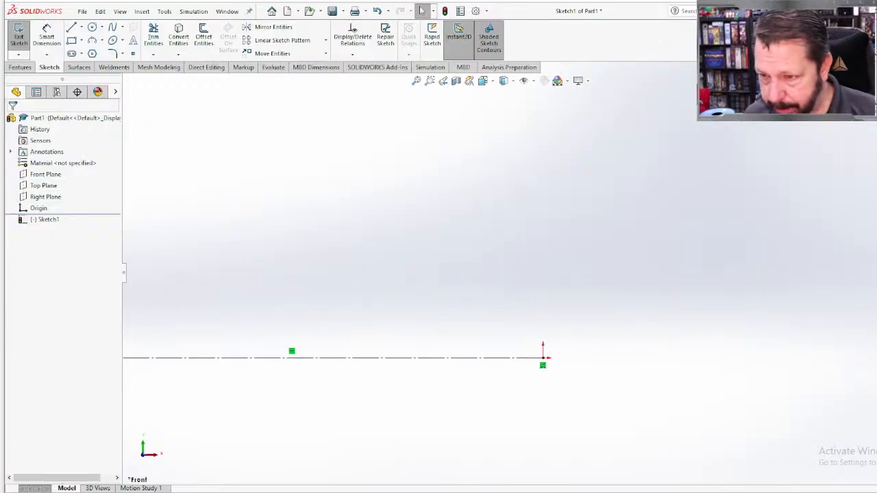
{"action": "left_click_drag", "start_coordinate": [662, 2], "coordinate": [661, 0]}
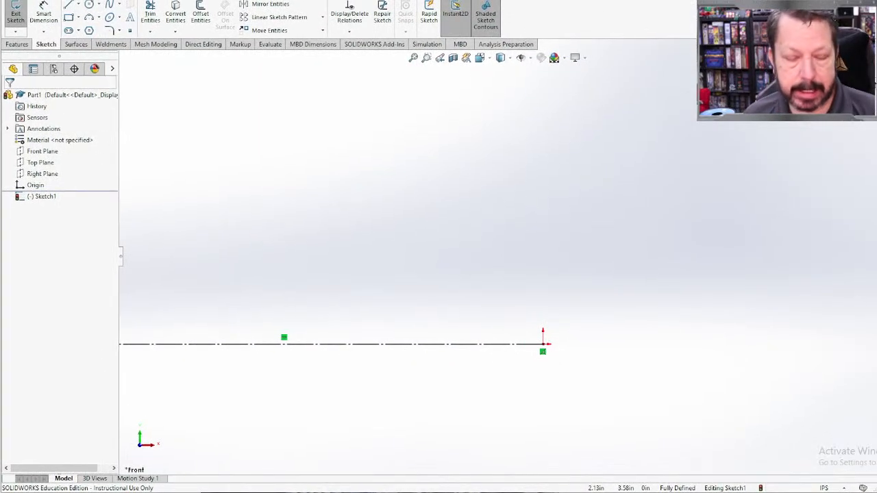
{"action": "left_click_drag", "start_coordinate": [634, 0], "coordinate": [629, 4]}
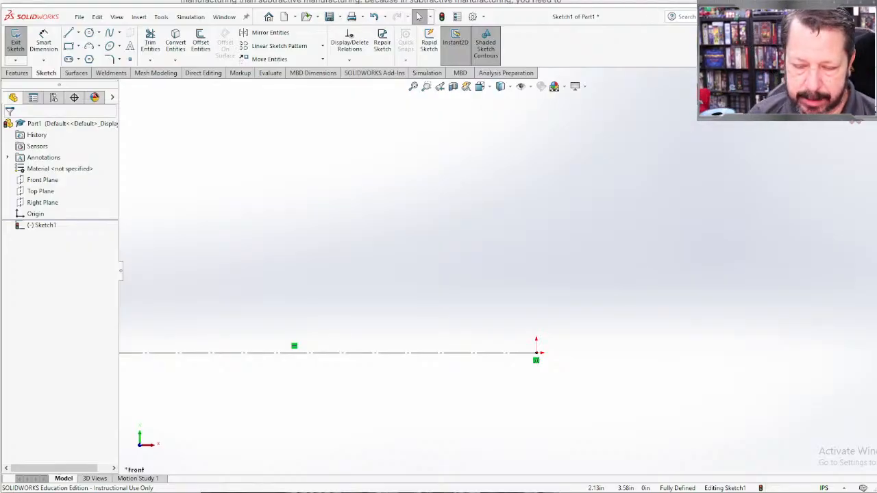
Step: Sketch a second horizontal line about 3.94 in long, starting directly above the origin, about 2.2 in above the construction line
{"action": "left_click", "coordinate": [69, 32]}
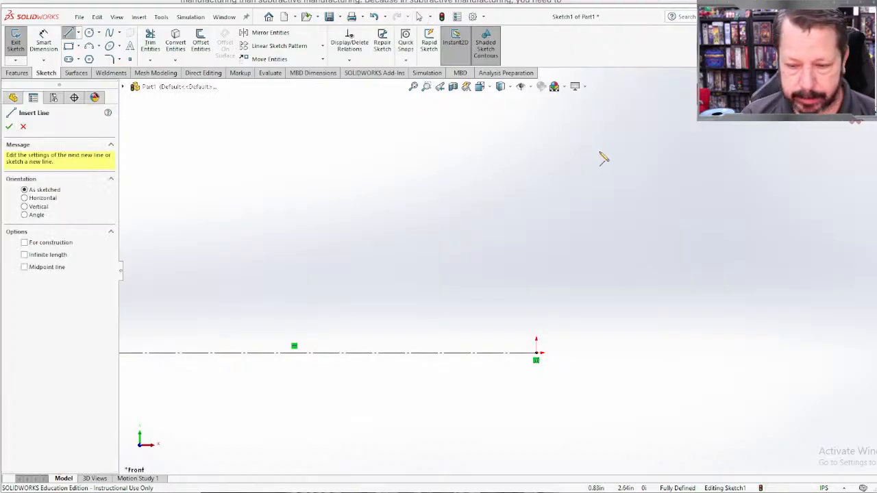
{"action": "left_click", "coordinate": [536, 181]}
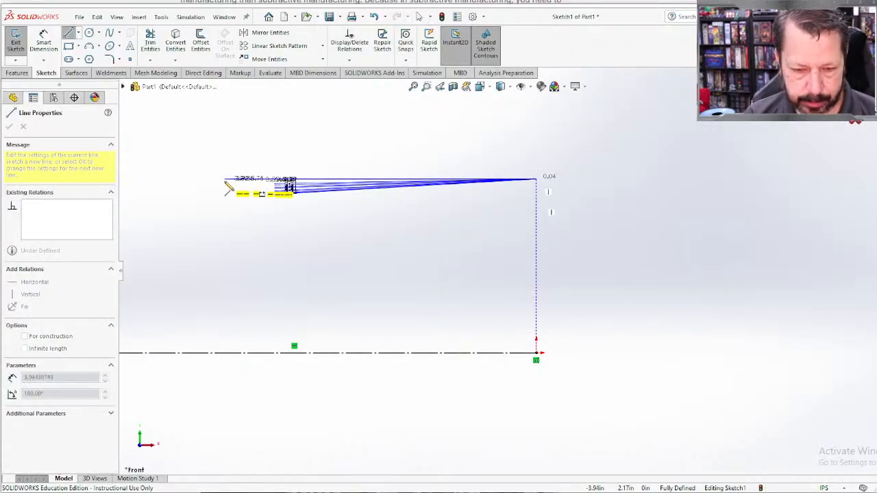
{"action": "left_click", "coordinate": [225, 179]}
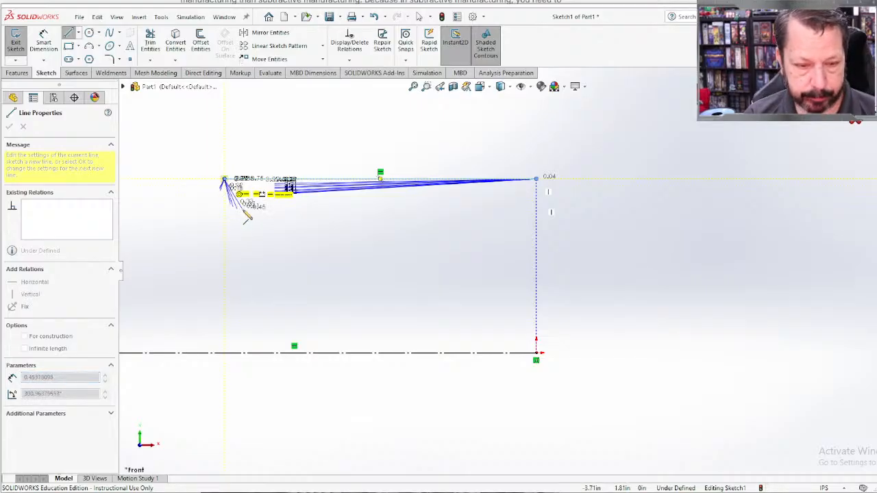
{"action": "key", "text": "Escape"}
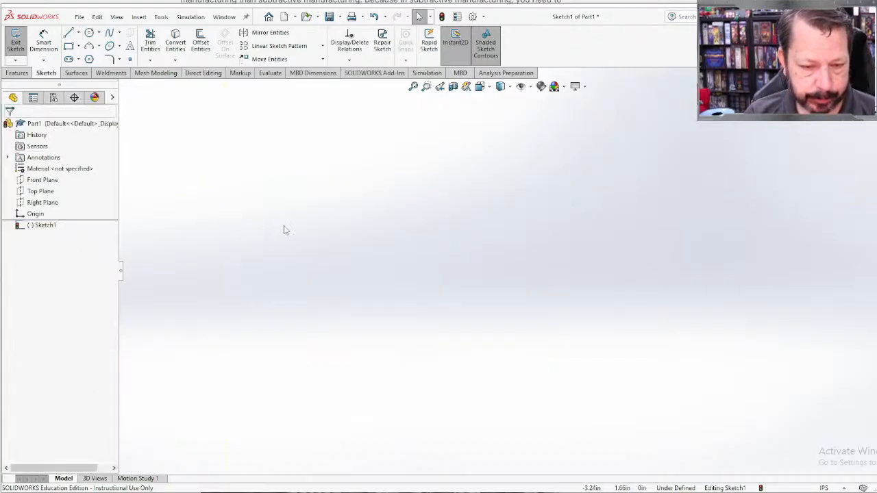
{"action": "scroll", "coordinate": [285, 226], "scroll_direction": "down", "scroll_amount": 2}
{"action": "scroll", "coordinate": [432, 284], "scroll_direction": "up", "scroll_amount": 1}
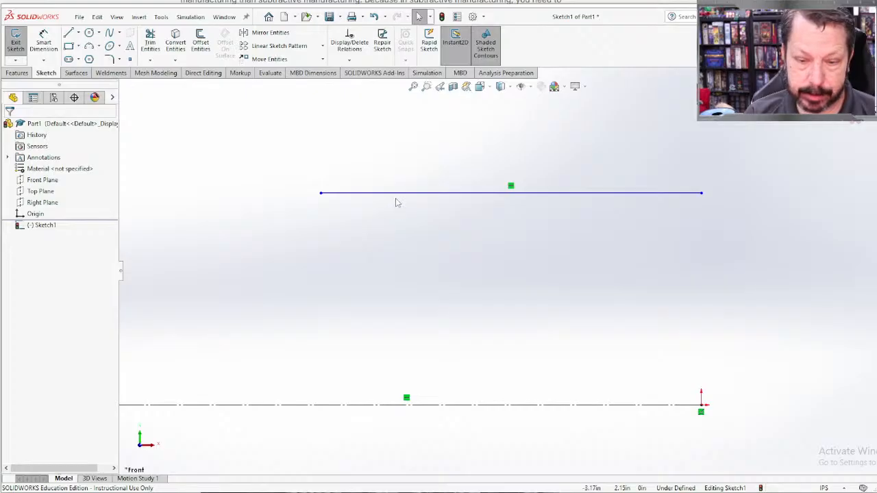
Step: Change the upper horizontal line into a construction line
{"action": "left_click", "coordinate": [396, 193]}
{"action": "left_click", "coordinate": [25, 289]}
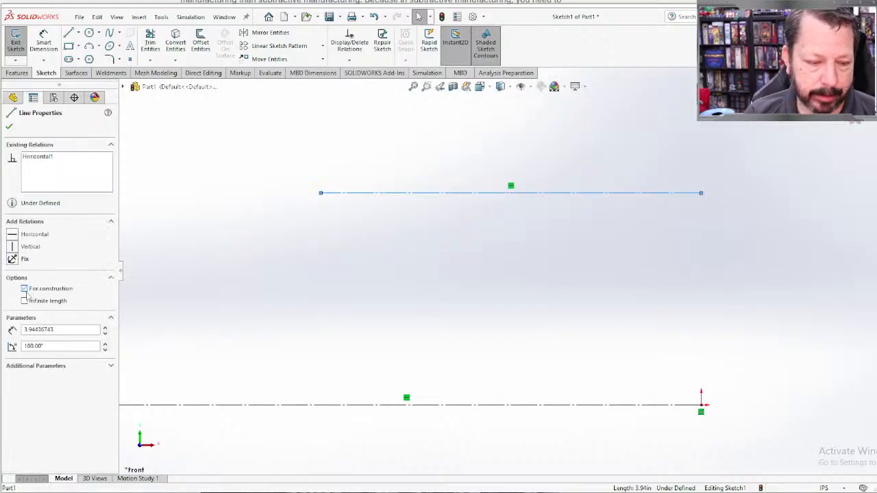
{"action": "left_click", "coordinate": [8, 127]}
Step: Dimension the vertical distance between the two horizontal construction lines as 6 in
{"action": "scroll", "coordinate": [682, 307], "scroll_direction": "down", "scroll_amount": 1}
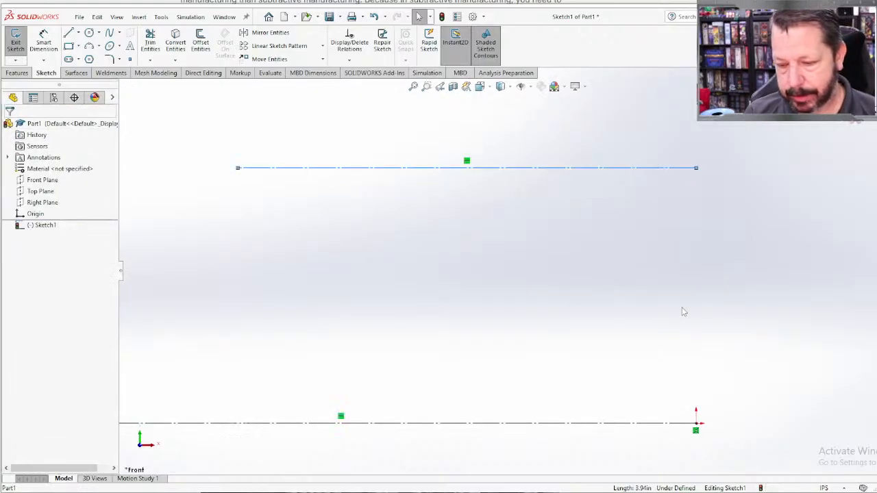
{"action": "scroll", "coordinate": [673, 314], "scroll_direction": "up", "scroll_amount": 2}
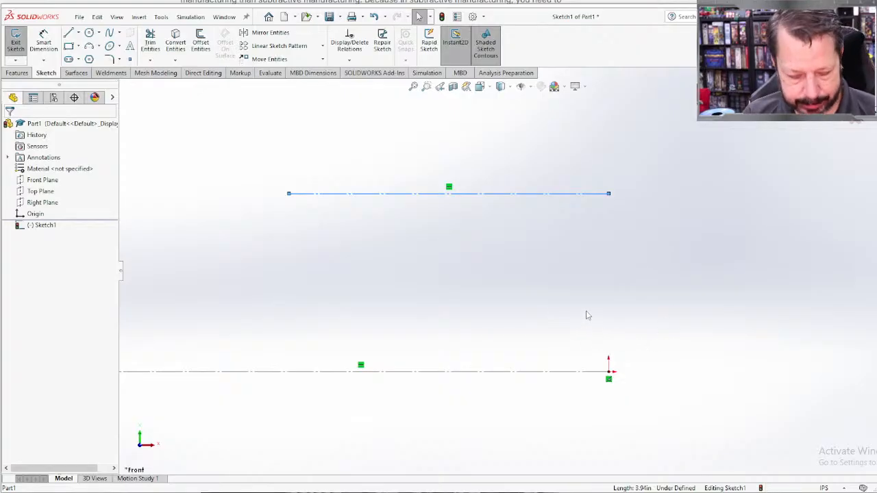
{"action": "left_click", "coordinate": [596, 195]}
{"action": "left_click", "coordinate": [591, 372]}
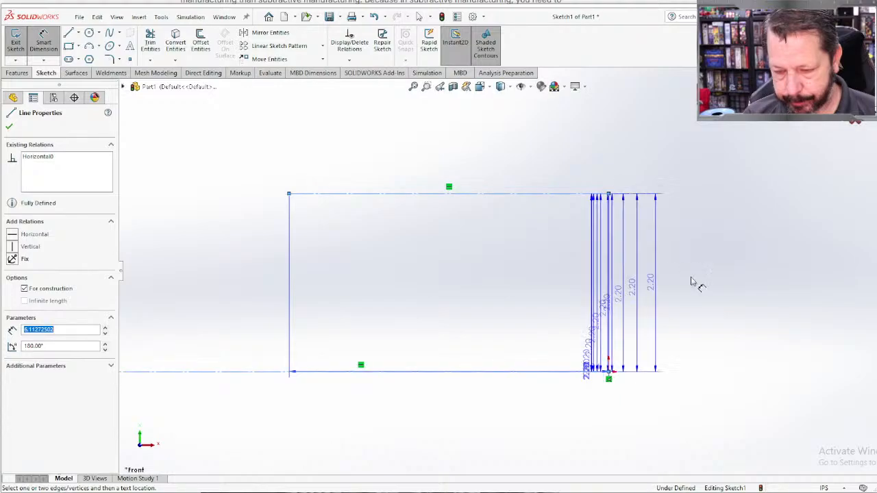
{"action": "left_click", "coordinate": [719, 289]}
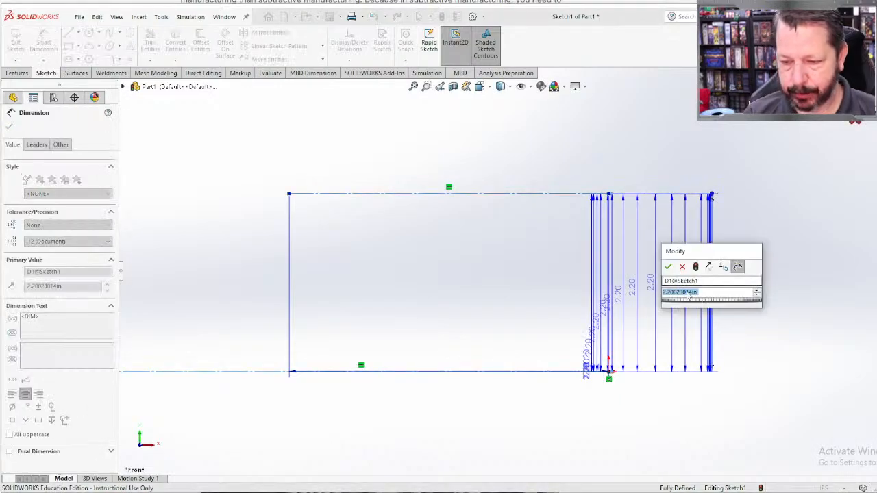
{"action": "type", "text": "6"}
{"action": "key", "text": "Return"}
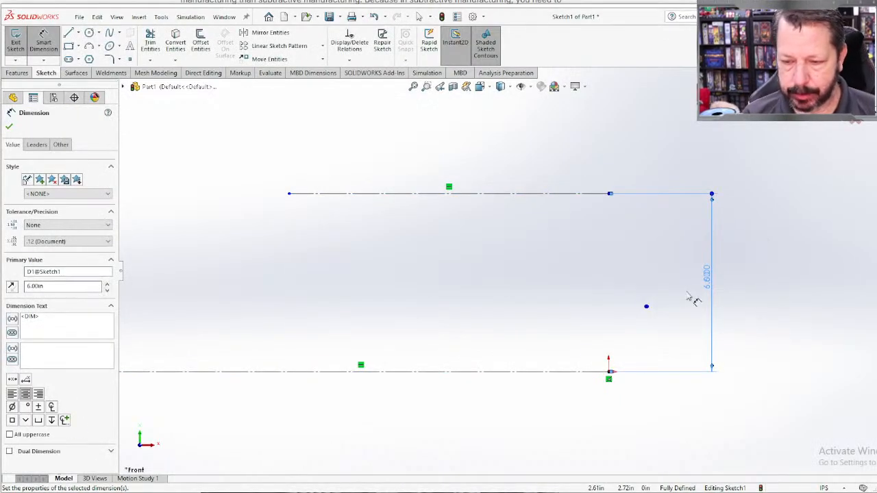
{"action": "scroll", "coordinate": [743, 314], "scroll_direction": "down", "scroll_amount": 1}
{"action": "scroll", "coordinate": [743, 313], "scroll_direction": "up", "scroll_amount": 1}
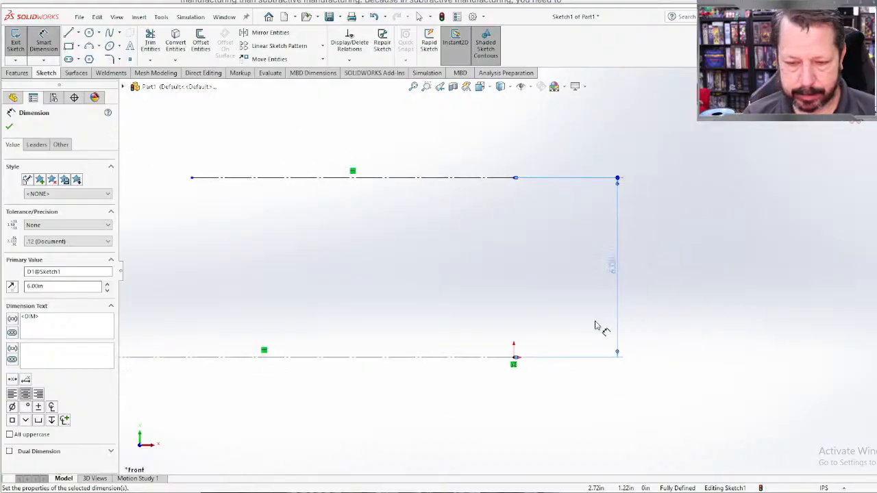
{"action": "left_click", "coordinate": [9, 126]}
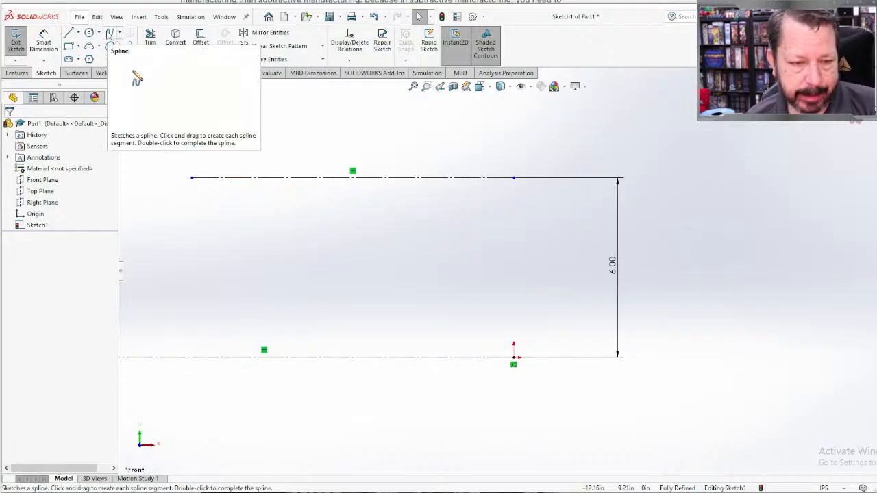
Step: Sketch a three-point spline from the upper construction line to the lower one, bulging toward the origin side
{"action": "left_click", "coordinate": [109, 33]}
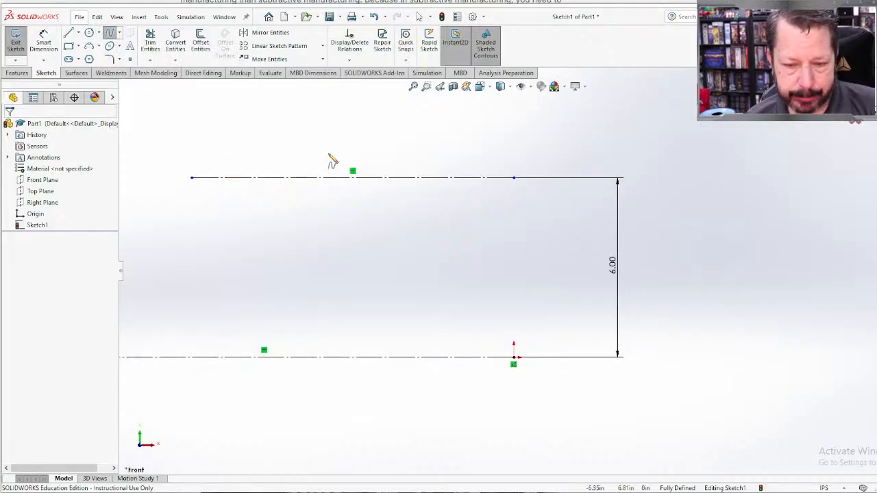
{"action": "left_click", "coordinate": [371, 178]}
{"action": "left_click", "coordinate": [440, 245]}
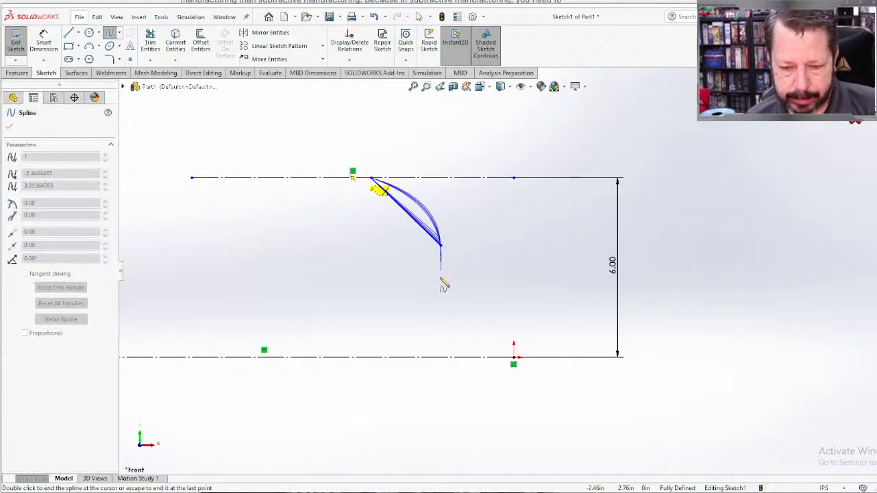
{"action": "left_click", "coordinate": [364, 357]}
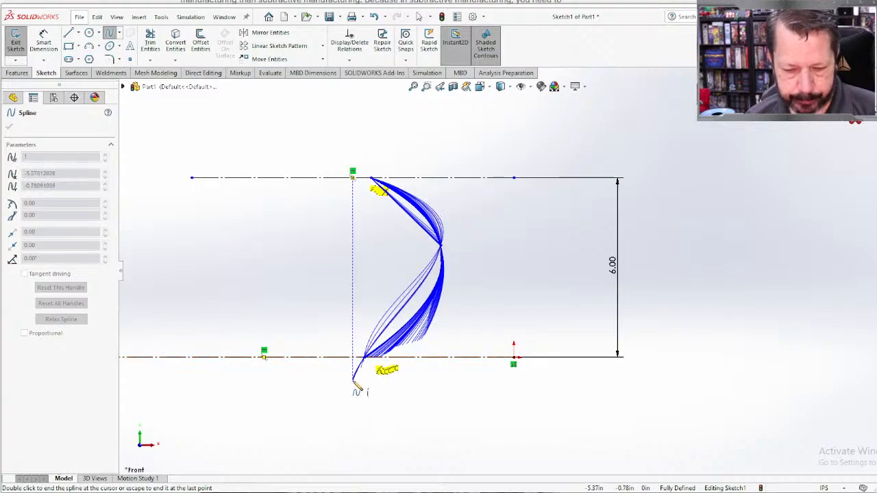
{"action": "double_click", "coordinate": [353, 381]}
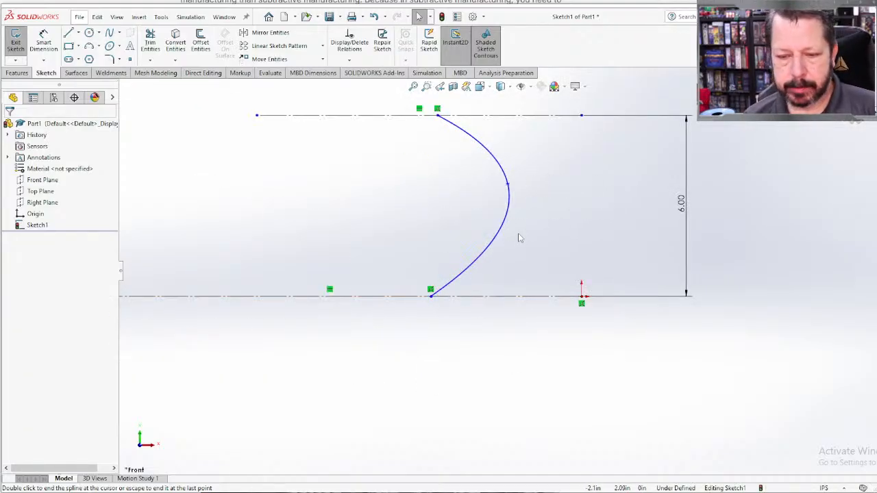
Step: Move the spline's middle point slightly upward to reshape the curve
{"action": "left_click_drag", "start_coordinate": [507, 185], "coordinate": [505, 162]}
{"action": "left_click", "coordinate": [524, 345]}
{"action": "scroll", "coordinate": [519, 342], "scroll_direction": "down", "scroll_amount": 1}
{"action": "scroll", "coordinate": [519, 343], "scroll_direction": "up", "scroll_amount": 2}
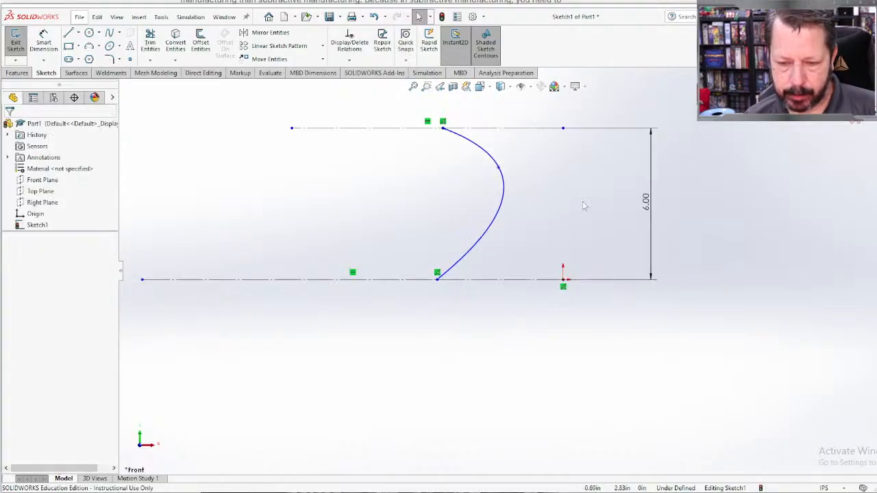
Step: Sketch a second three-point spline from the lower construction line to the upper one, between the first spline and the origin
{"action": "scroll", "coordinate": [526, 160], "scroll_direction": "up", "scroll_amount": 2}
{"action": "scroll", "coordinate": [543, 164], "scroll_direction": "down", "scroll_amount": 1}
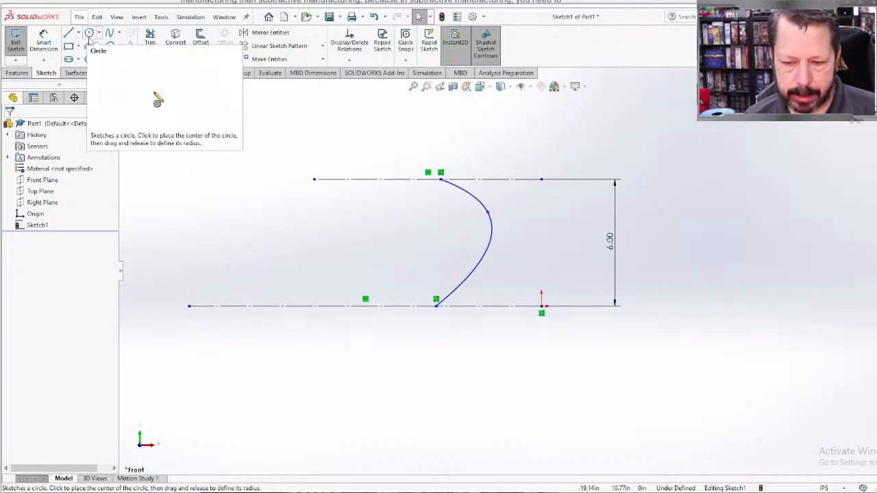
{"action": "left_click", "coordinate": [109, 33]}
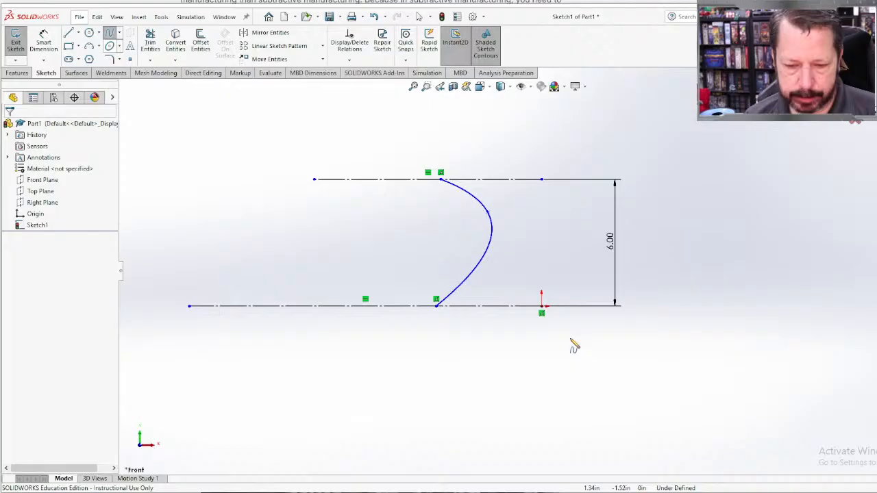
{"action": "left_click", "coordinate": [519, 306]}
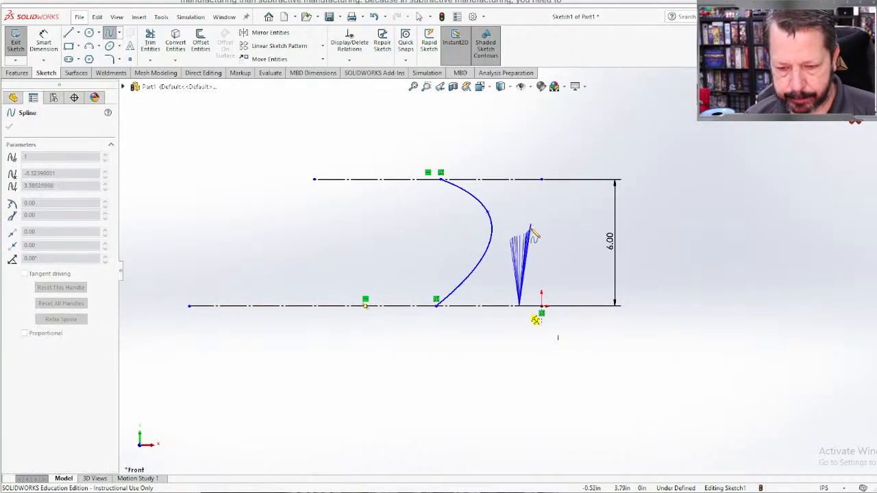
{"action": "left_click", "coordinate": [533, 225]}
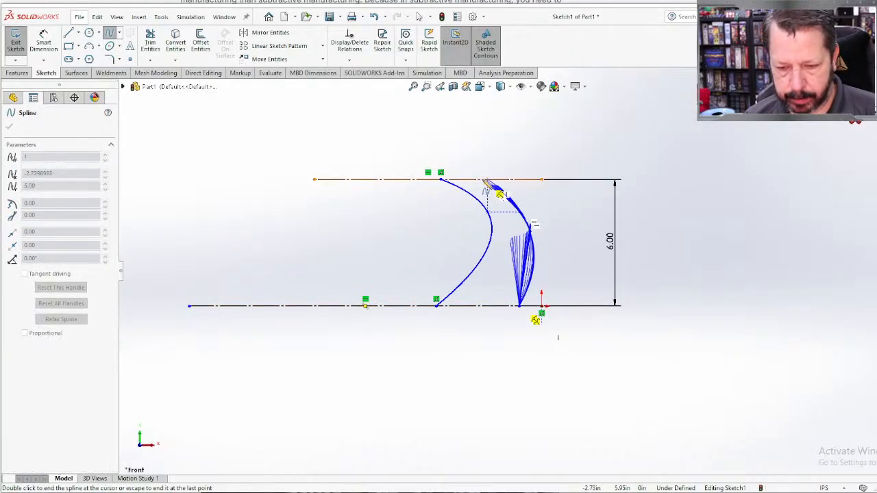
{"action": "scroll", "coordinate": [471, 192], "scroll_direction": "up", "scroll_amount": 2}
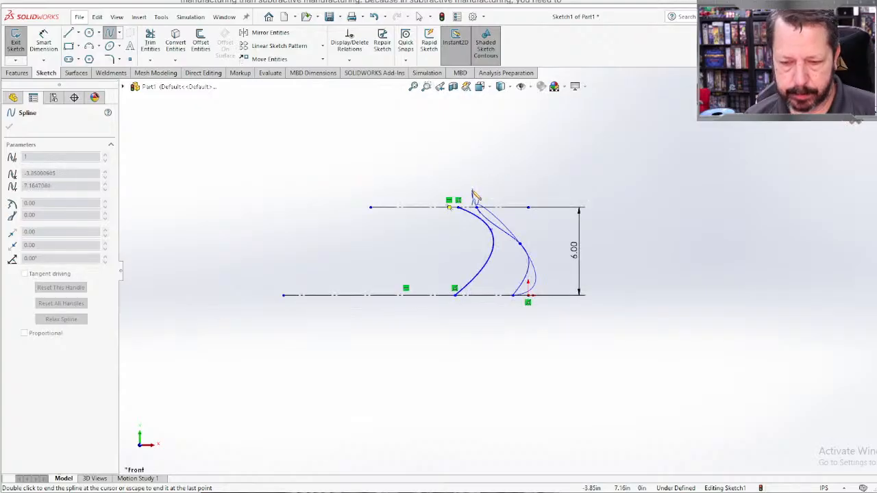
{"action": "key", "text": "Escape"}
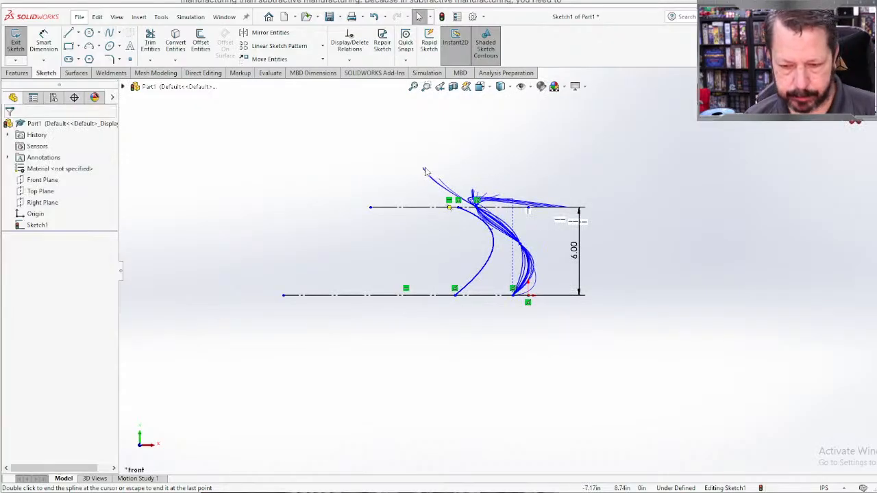
Step: Sketch three lines forming a rectangular cap about 1.27 in wide and 0.65 in high that joins the upper ends of both splines
{"action": "scroll", "coordinate": [557, 277], "scroll_direction": "down", "scroll_amount": 1}
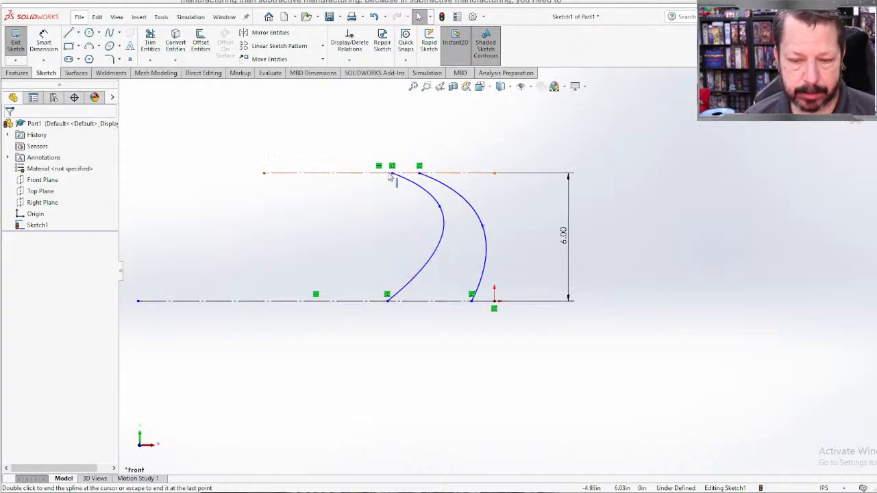
{"action": "scroll", "coordinate": [413, 152], "scroll_direction": "down", "scroll_amount": 3}
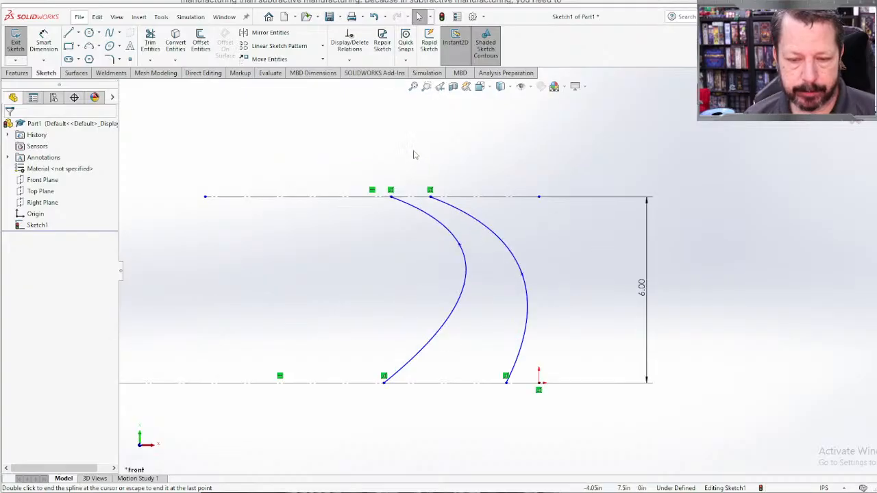
{"action": "left_click", "coordinate": [383, 194]}
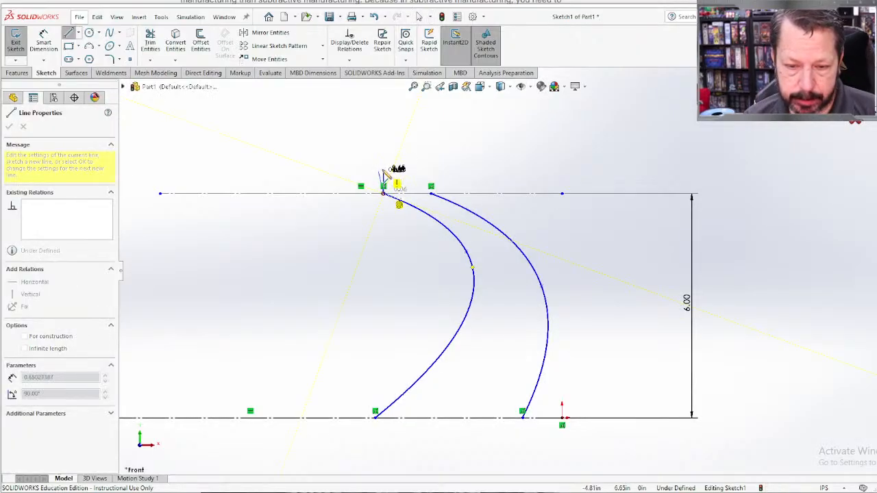
{"action": "left_click", "coordinate": [383, 170]}
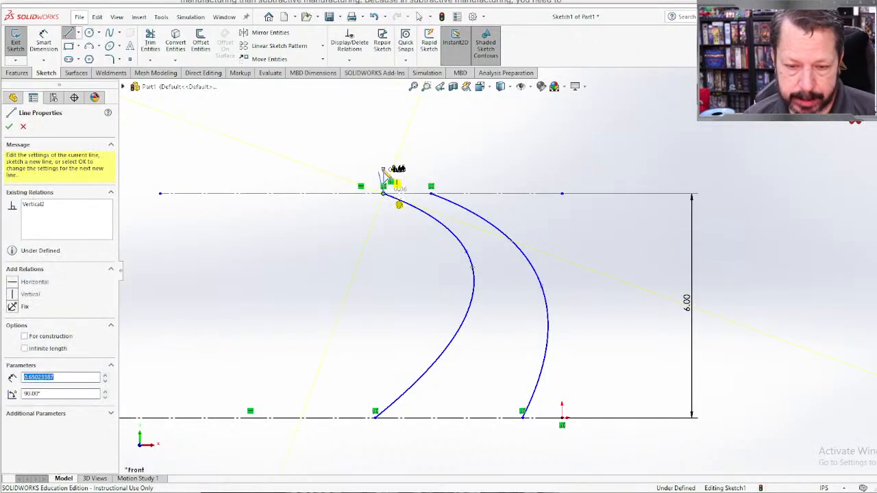
{"action": "left_click", "coordinate": [432, 170]}
{"action": "left_click", "coordinate": [431, 193]}
{"action": "scroll", "coordinate": [602, 411], "scroll_direction": "up", "scroll_amount": 2}
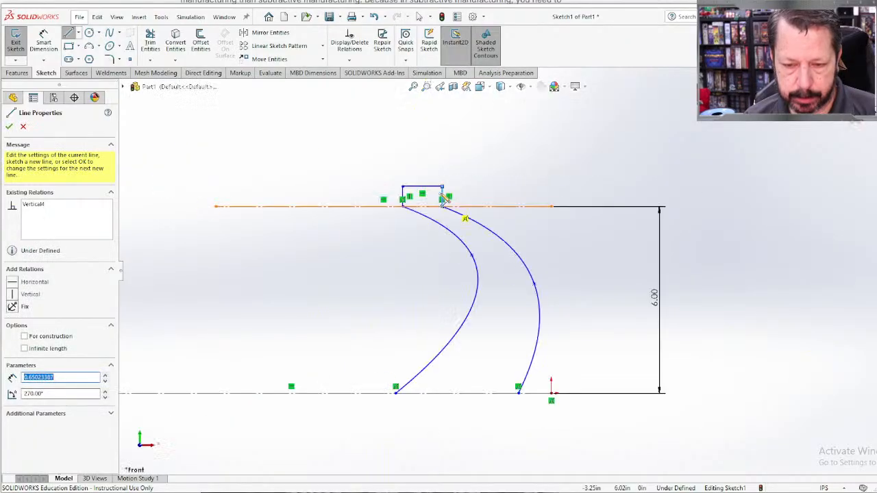
{"action": "scroll", "coordinate": [597, 325], "scroll_direction": "down", "scroll_amount": 2}
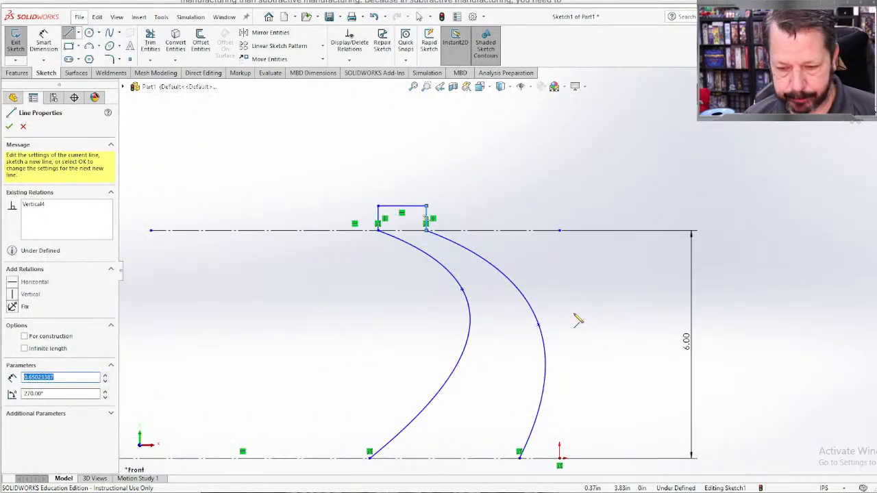
{"action": "key", "text": "Escape"}
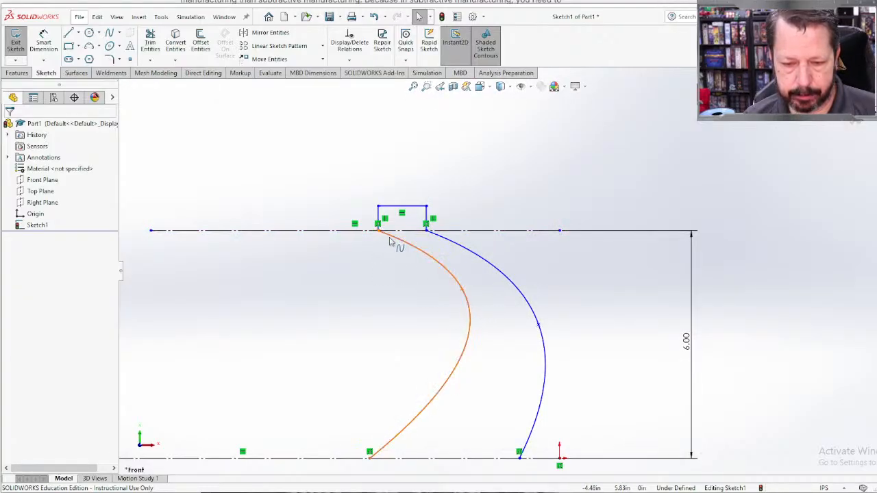
Step: Add a 0.10 in sketch fillet between the cap's left vertical line and the left spline, accepting the loss of the corner's relations
{"action": "scroll", "coordinate": [432, 234], "scroll_direction": "down", "scroll_amount": 5}
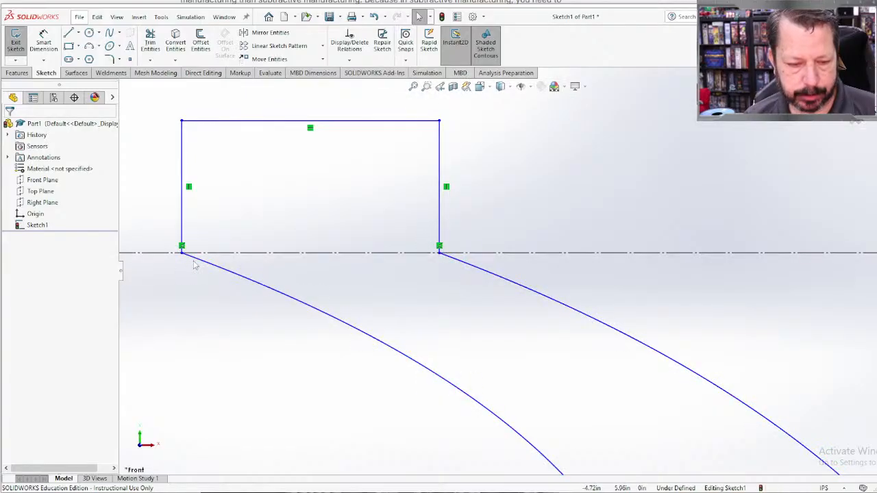
{"action": "scroll", "coordinate": [195, 261], "scroll_direction": "down", "scroll_amount": 10}
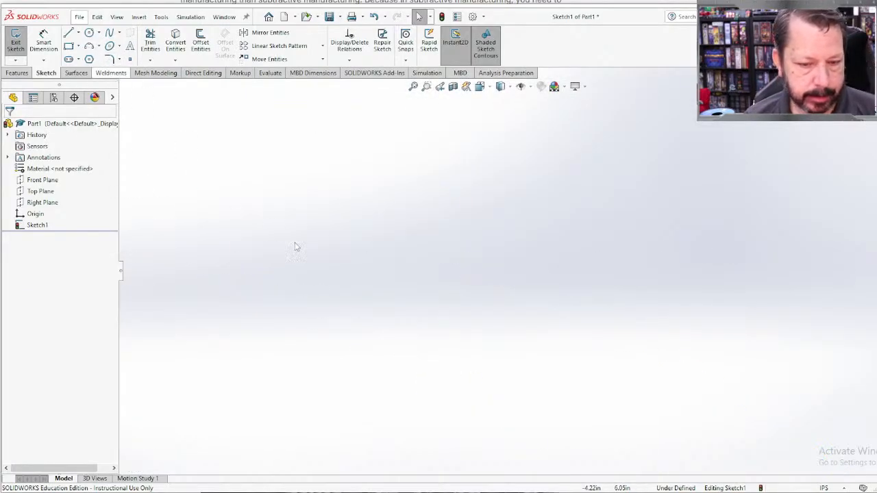
{"action": "scroll", "coordinate": [294, 239], "scroll_direction": "up", "scroll_amount": 10}
{"action": "left_click", "coordinate": [109, 59]}
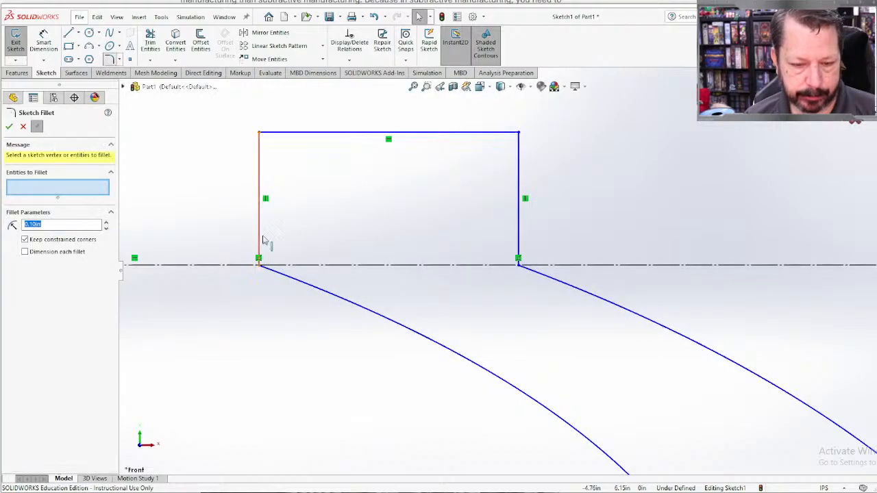
{"action": "left_click", "coordinate": [259, 257]}
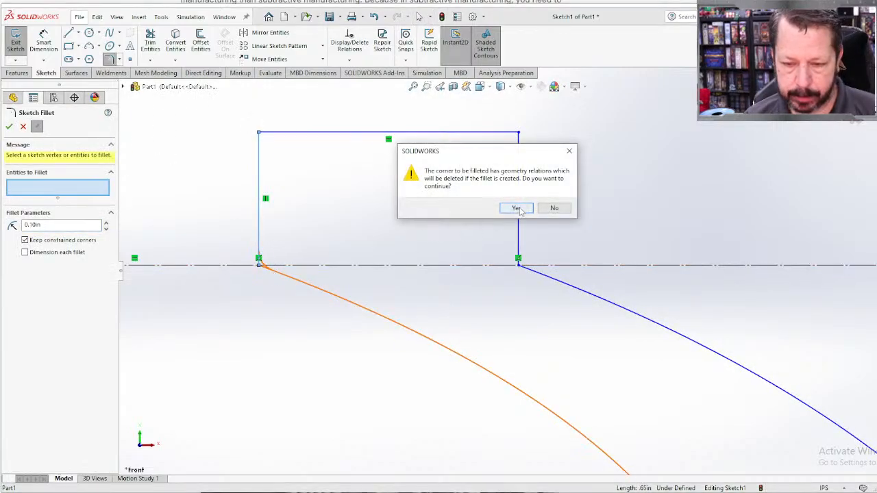
{"action": "left_click", "coordinate": [519, 209]}
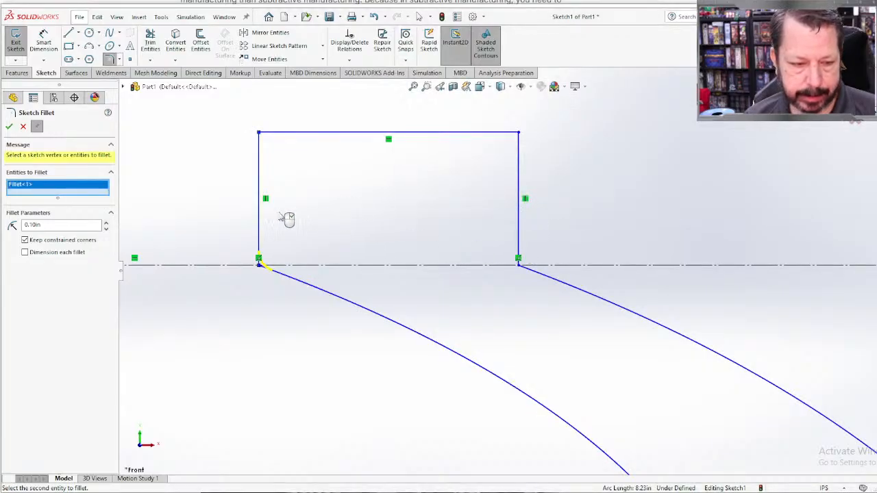
{"action": "left_click", "coordinate": [9, 127]}
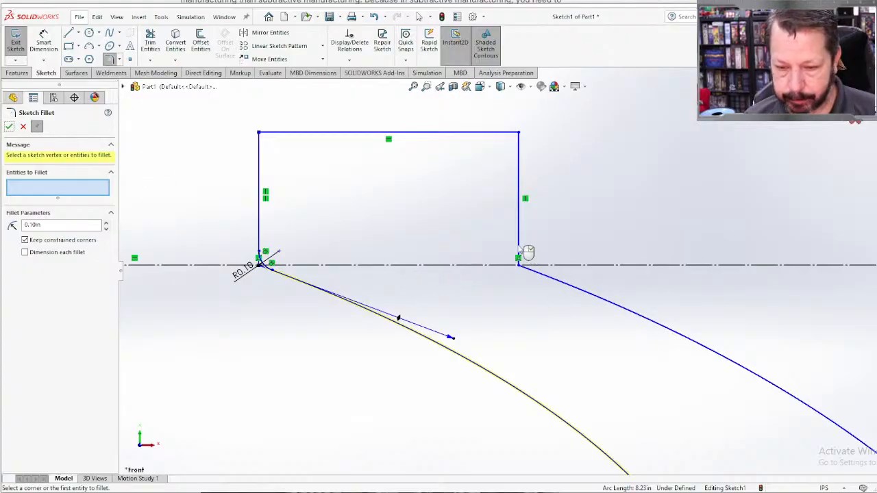
{"action": "scroll", "coordinate": [528, 252], "scroll_direction": "down", "scroll_amount": 1}
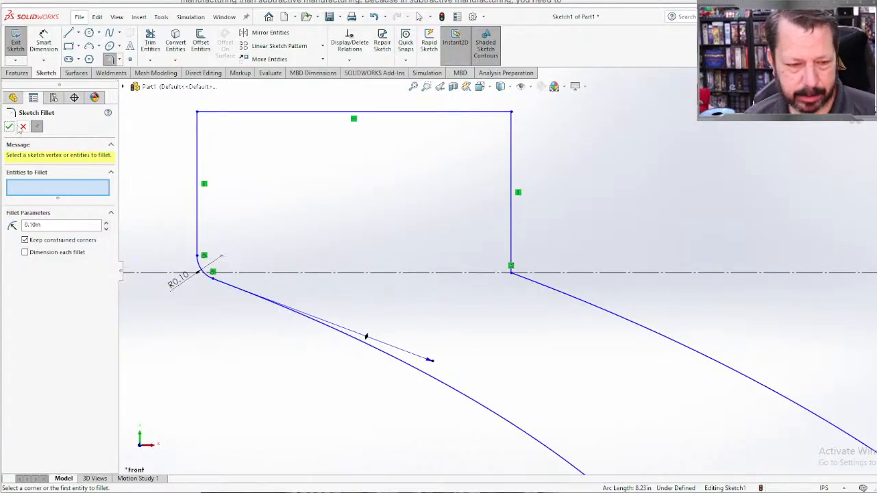
{"action": "left_click", "coordinate": [10, 127]}
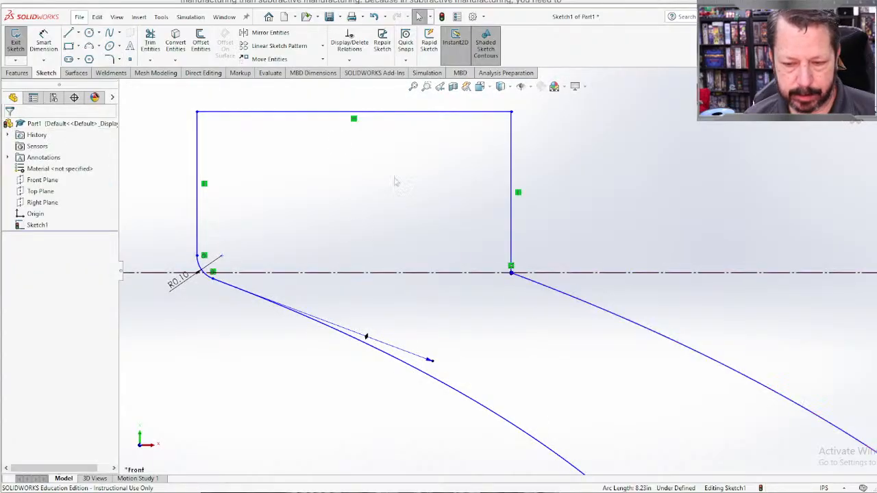
Step: Add a 0.10 in sketch fillet between the cap's right vertical line and the right spline, accepting the loss of the corner's relations
{"action": "left_click", "coordinate": [114, 60]}
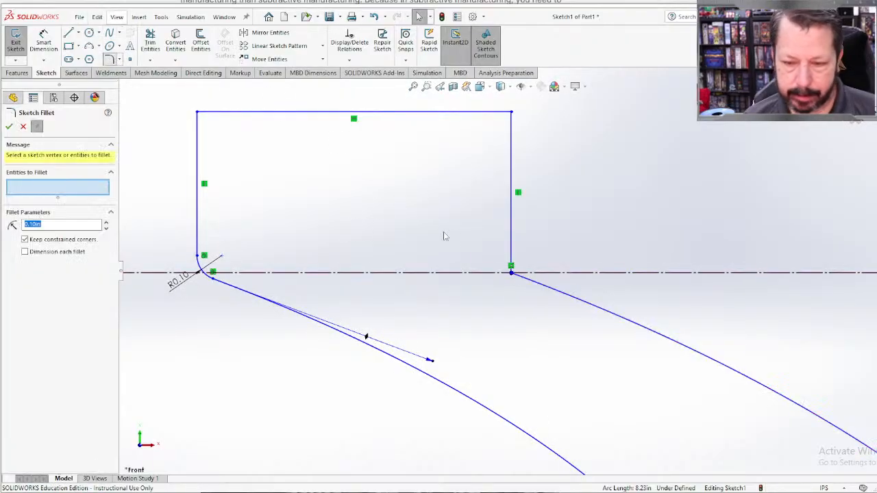
{"action": "left_click", "coordinate": [511, 254]}
{"action": "left_click", "coordinate": [531, 281]}
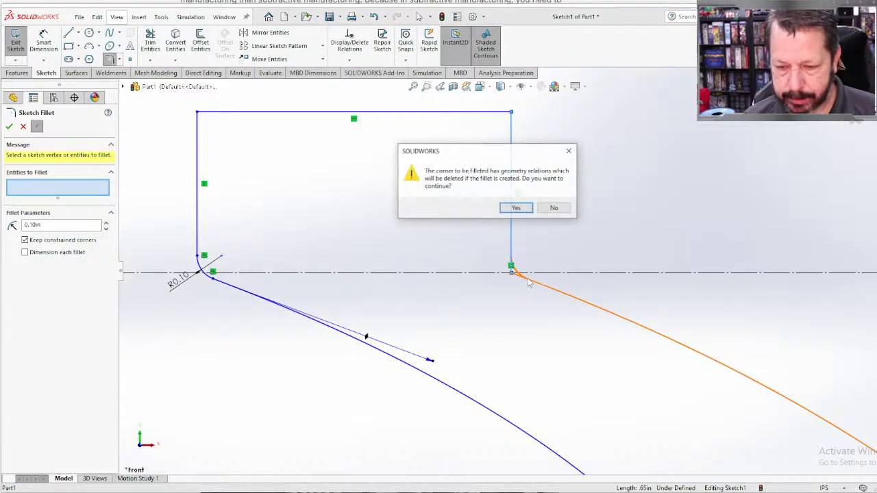
{"action": "left_click", "coordinate": [515, 206]}
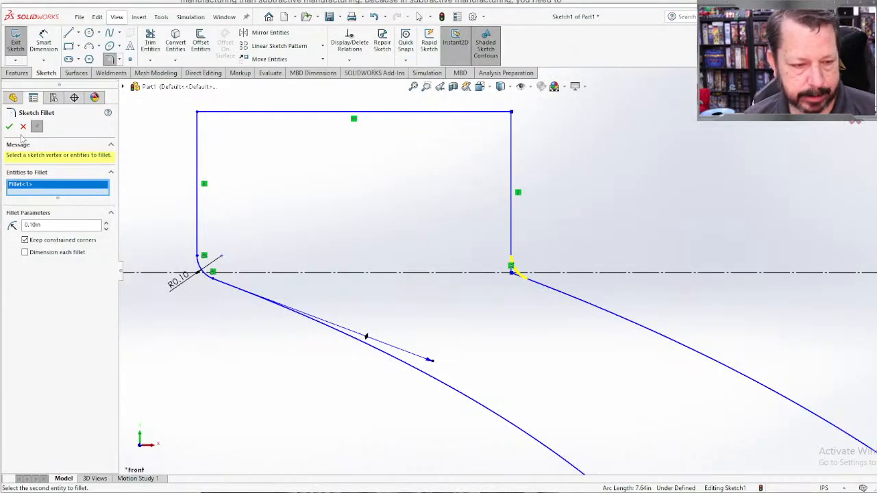
{"action": "left_click", "coordinate": [9, 126]}
Step: Dimension the width of the cap's top line as 0.5 in
{"action": "scroll", "coordinate": [497, 202], "scroll_direction": "up", "scroll_amount": 3}
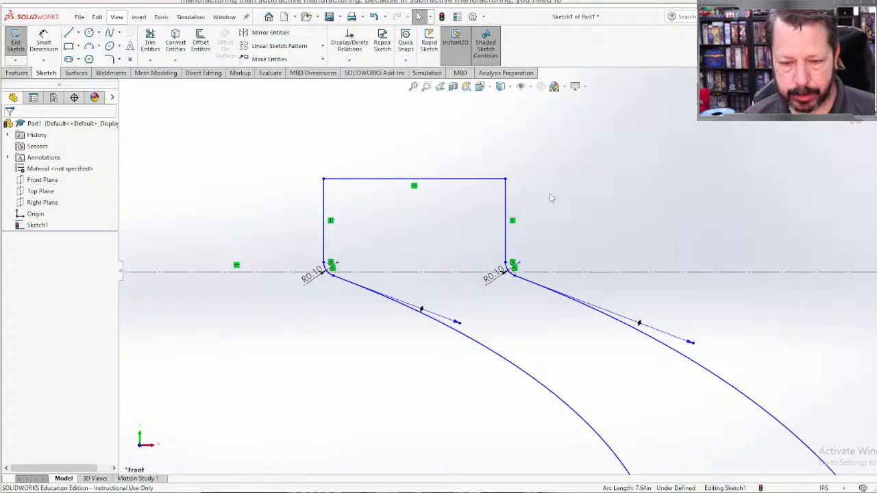
{"action": "scroll", "coordinate": [545, 215], "scroll_direction": "down", "scroll_amount": 1}
{"action": "scroll", "coordinate": [542, 216], "scroll_direction": "up", "scroll_amount": 2}
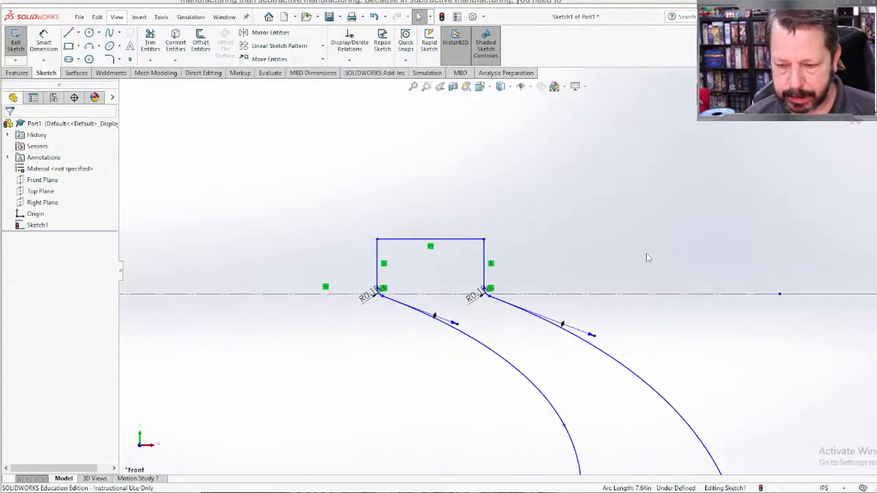
{"action": "key", "text": "d"}
{"action": "left_click", "coordinate": [442, 240]}
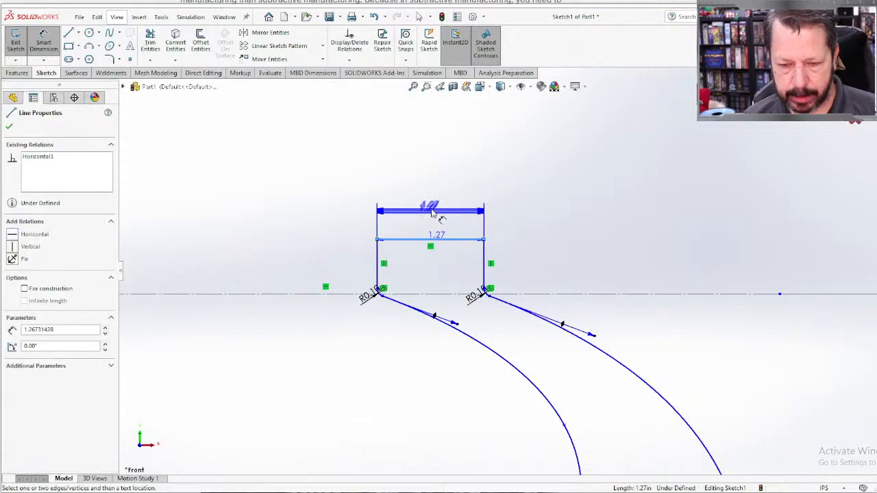
{"action": "left_click", "coordinate": [432, 213]}
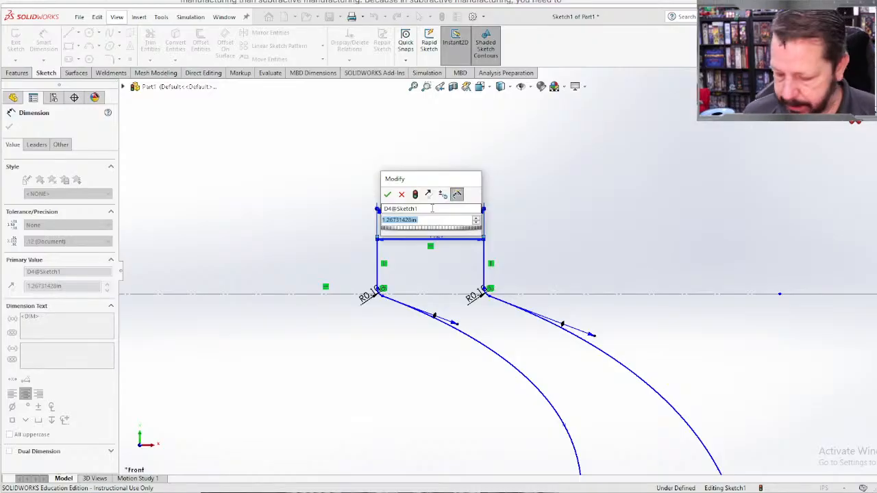
{"action": "type", "text": "0.5"}
{"action": "key", "text": "Return"}
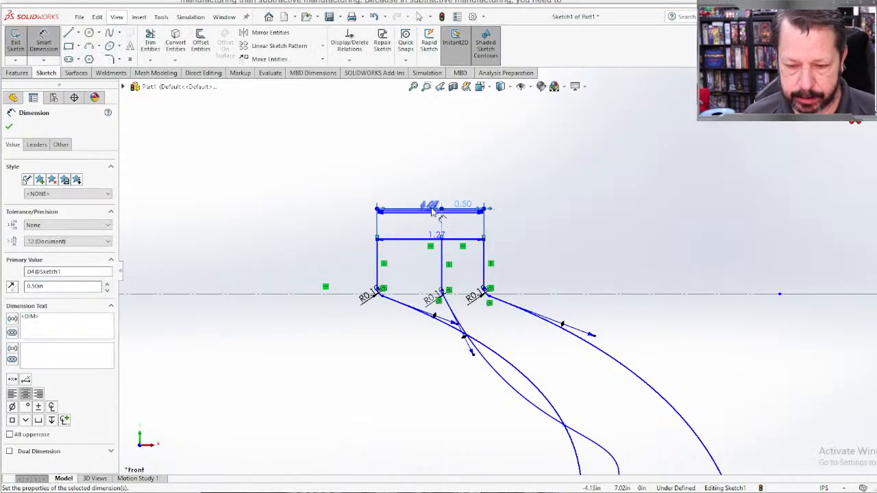
{"action": "scroll", "coordinate": [469, 370], "scroll_direction": "down", "scroll_amount": 3}
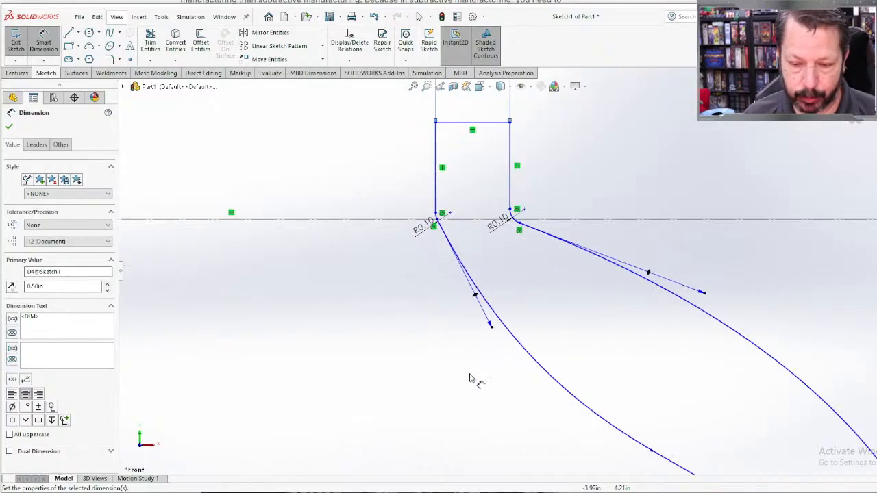
{"action": "scroll", "coordinate": [472, 381], "scroll_direction": "up", "scroll_amount": 5}
{"action": "scroll", "coordinate": [526, 401], "scroll_direction": "up", "scroll_amount": 3}
{"action": "scroll", "coordinate": [566, 371], "scroll_direction": "down", "scroll_amount": 1}
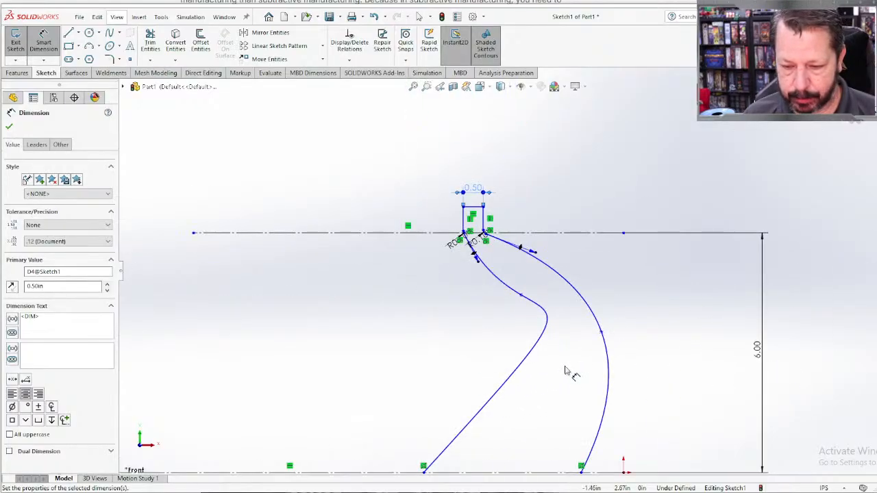
{"action": "key", "text": "Escape"}
Step: Reshape the left spline by moving its middle point down and away from the right spline, to about X -2.85, Y 4.25 in
{"action": "scroll", "coordinate": [525, 262], "scroll_direction": "down", "scroll_amount": 2}
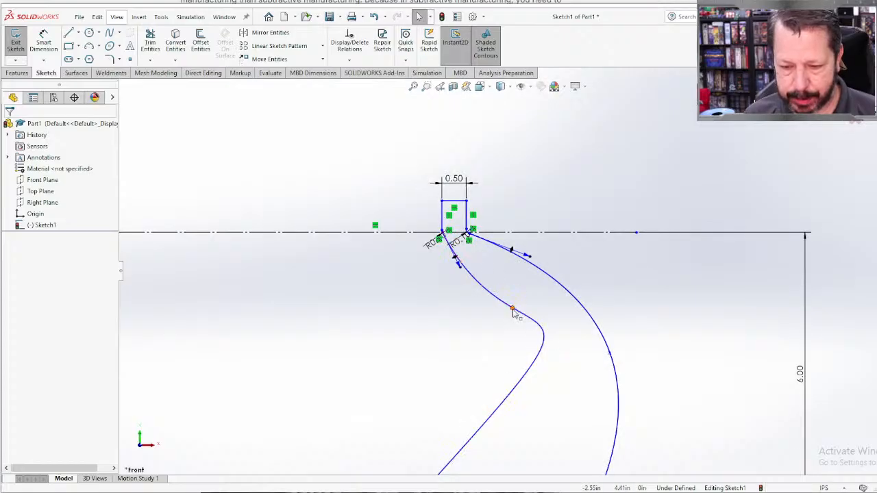
{"action": "scroll", "coordinate": [454, 246], "scroll_direction": "down", "scroll_amount": 3}
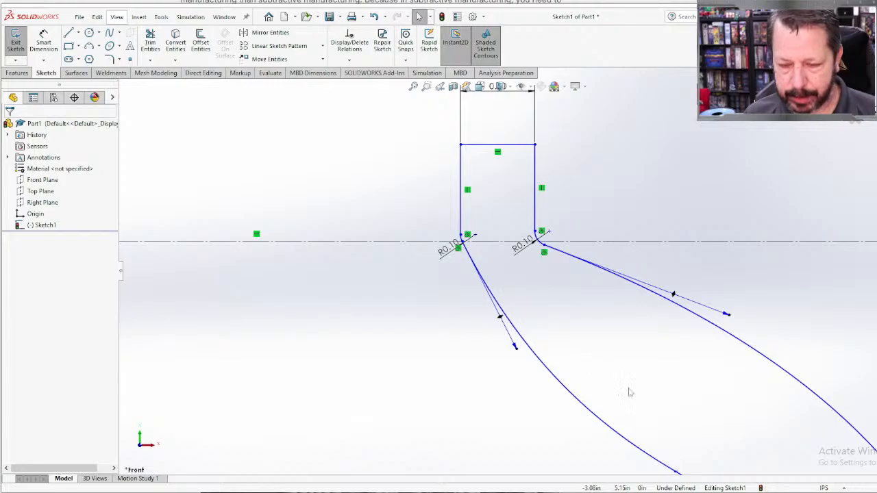
{"action": "scroll", "coordinate": [630, 391], "scroll_direction": "up", "scroll_amount": 3}
{"action": "middle_click_drag", "start_coordinate": [664, 408], "coordinate": [507, 226], "text": "ctrl"}
{"action": "scroll", "coordinate": [497, 248], "scroll_direction": "up", "scroll_amount": 2}
{"action": "mouse_move", "coordinate": [451, 222]}
{"action": "left_mouse_down"}
{"action": "mouse_move", "coordinate": [472, 237]}
{"action": "mouse_move", "coordinate": [443, 227]}
{"action": "left_mouse_up"}
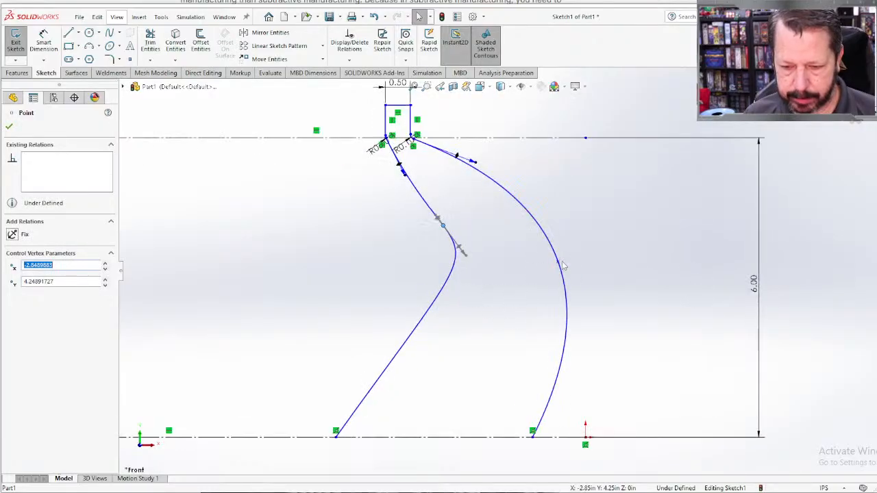
Step: Reshape the right spline by moving its middle point up and inward, closer to the cap
{"action": "left_click_drag", "start_coordinate": [560, 269], "coordinate": [512, 188]}
{"action": "left_click", "coordinate": [656, 248]}
{"action": "scroll", "coordinate": [591, 302], "scroll_direction": "up", "scroll_amount": 4}
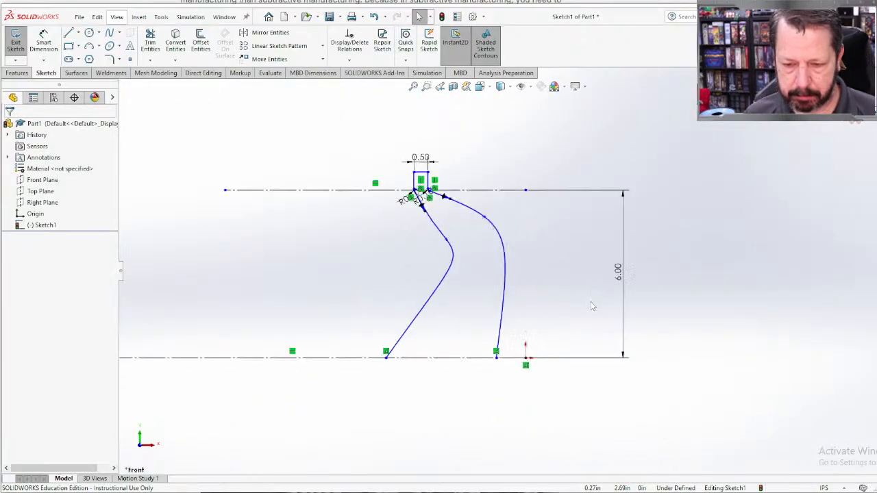
Step: Reshape the left spline by moving its middle point slightly down and toward the right spline
{"action": "scroll", "coordinate": [589, 310], "scroll_direction": "down", "scroll_amount": 2}
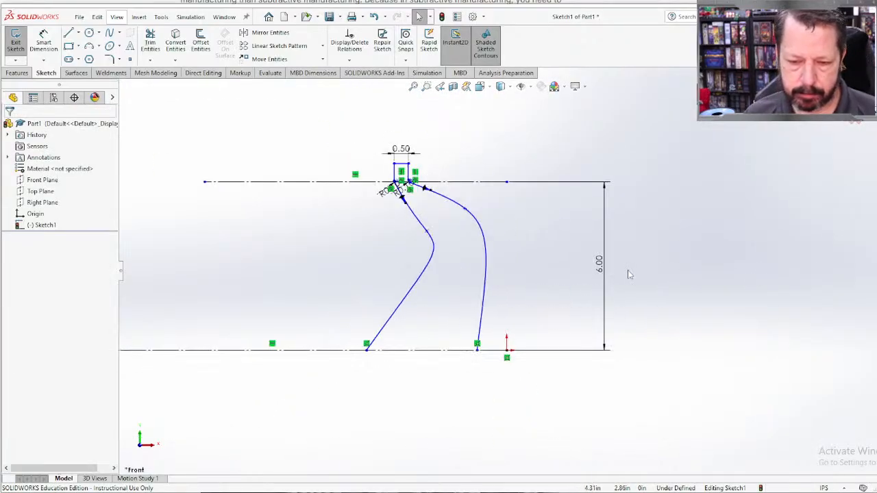
{"action": "left_click_drag", "start_coordinate": [428, 231], "coordinate": [444, 246]}
{"action": "left_click", "coordinate": [583, 286]}
Step: Bow the right spline outward by moving its middle point down to about X -0.41, Y 1.90 in
{"action": "scroll", "coordinate": [536, 276], "scroll_direction": "up", "scroll_amount": 1}
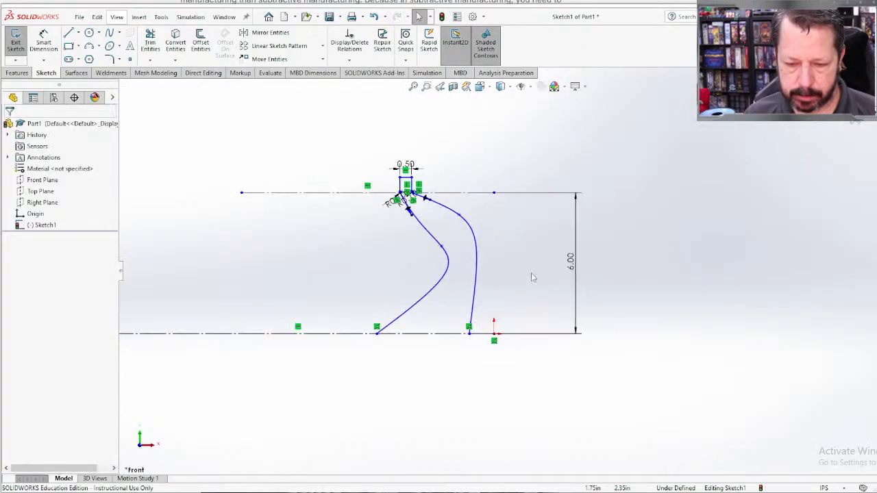
{"action": "mouse_move", "coordinate": [459, 215]}
{"action": "left_mouse_down"}
{"action": "mouse_move", "coordinate": [490, 251]}
{"action": "mouse_move", "coordinate": [484, 289]}
{"action": "left_mouse_up"}
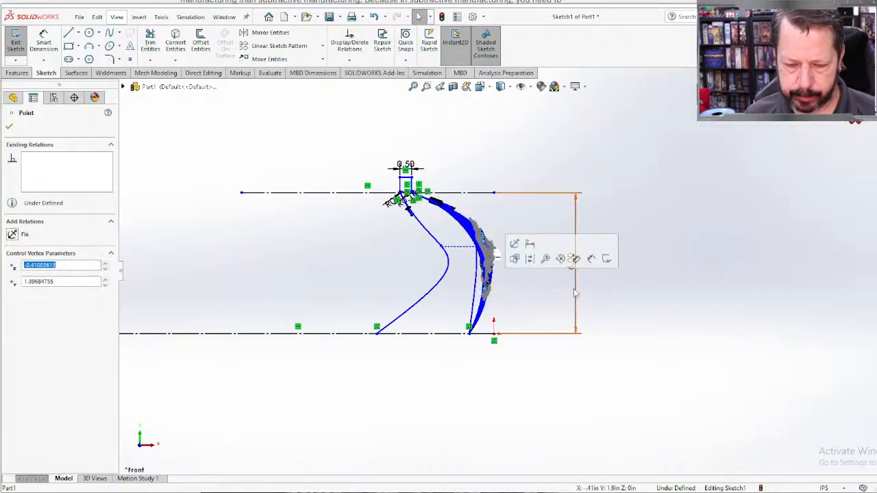
{"action": "scroll", "coordinate": [581, 290], "scroll_direction": "up", "scroll_amount": 2}
{"action": "scroll", "coordinate": [581, 291], "scroll_direction": "down", "scroll_amount": 2}
{"action": "left_click", "coordinate": [580, 294]}
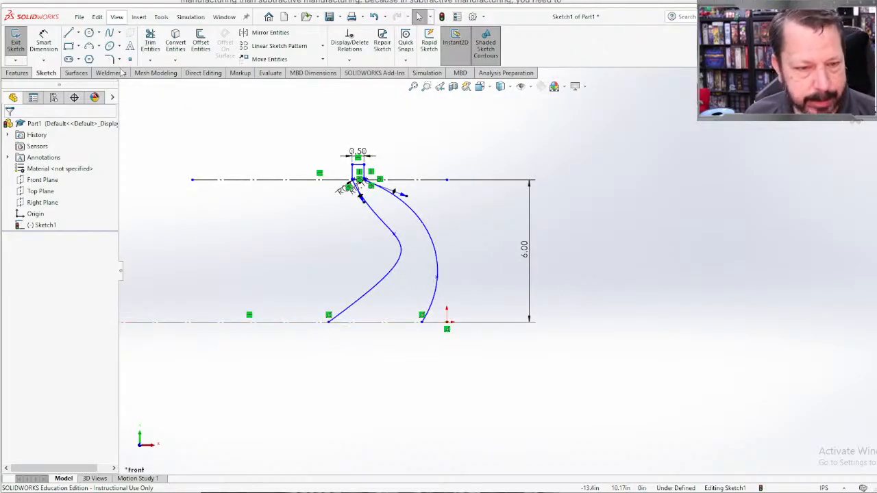
Step: Close the profile with a horizontal line about 3.94 in long joining the splines' lower endpoints along the lower construction line
{"action": "left_click", "coordinate": [69, 33]}
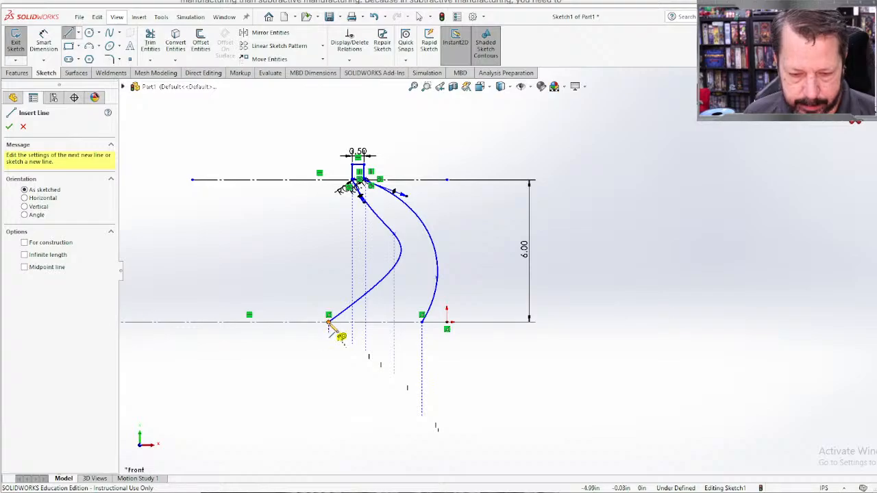
{"action": "left_click", "coordinate": [329, 321]}
{"action": "left_click", "coordinate": [421, 322]}
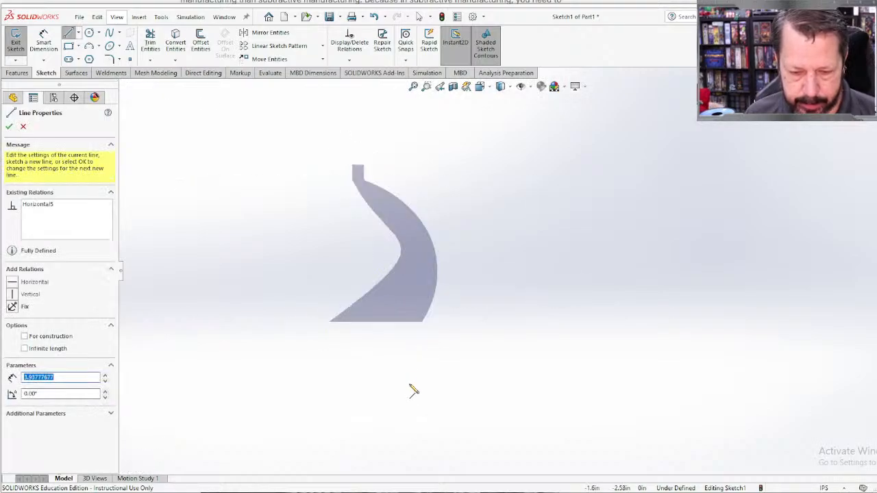
{"action": "scroll", "coordinate": [513, 400], "scroll_direction": "up", "scroll_amount": 1}
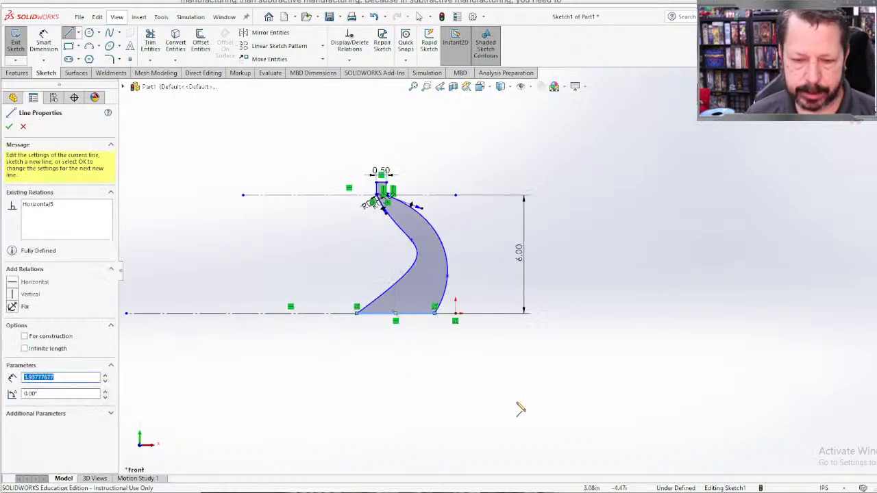
Step: Dimension the cap's left vertical line as 2 in
{"action": "scroll", "coordinate": [333, 194], "scroll_direction": "down", "scroll_amount": 4}
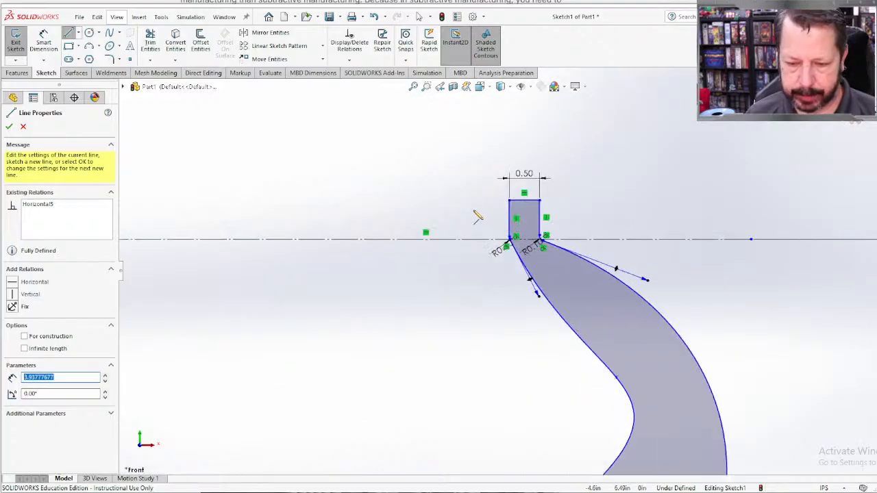
{"action": "right_click_drag", "start_coordinate": [456, 229], "coordinate": [450, 170]}
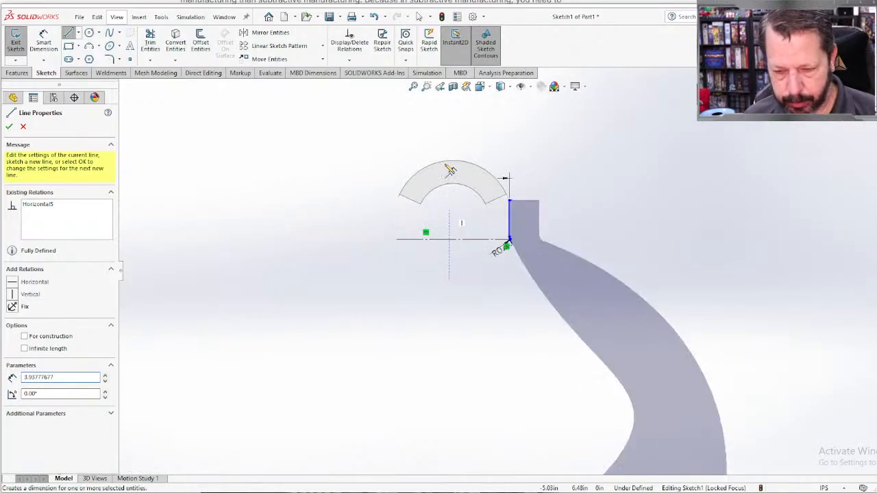
{"action": "left_click", "coordinate": [509, 221]}
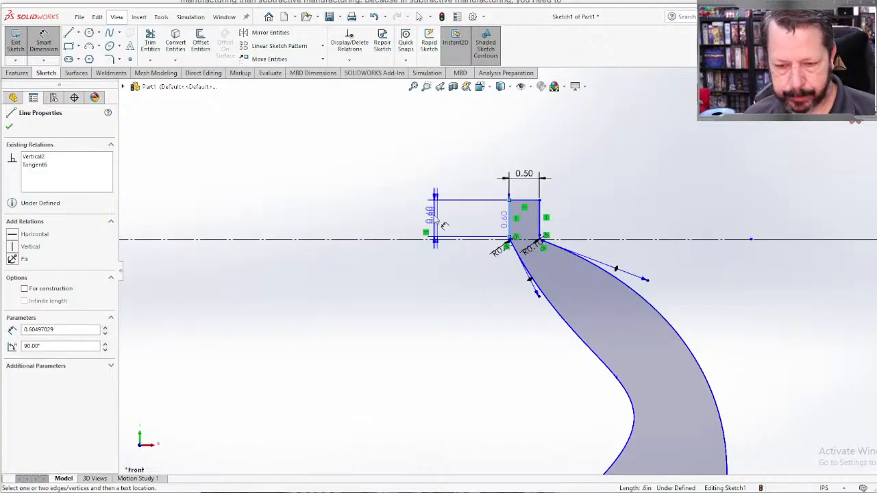
{"action": "left_click", "coordinate": [433, 219]}
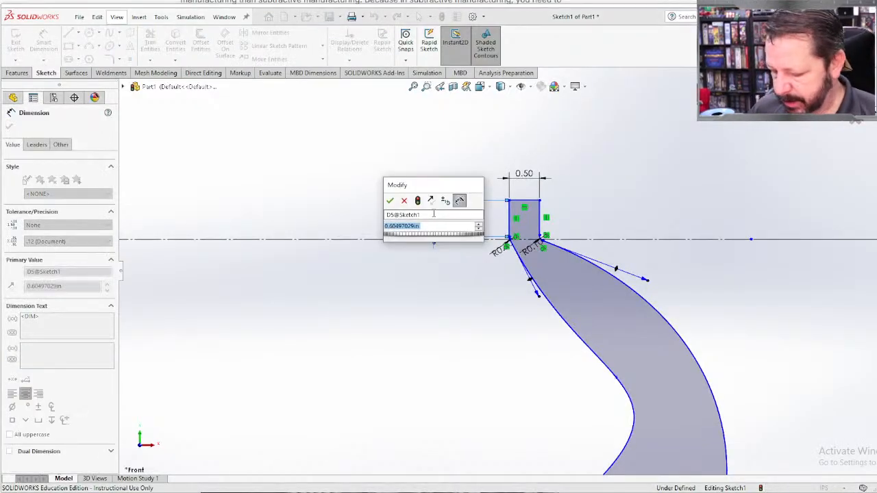
{"action": "type", "text": "2"}
{"action": "key", "text": "Return"}
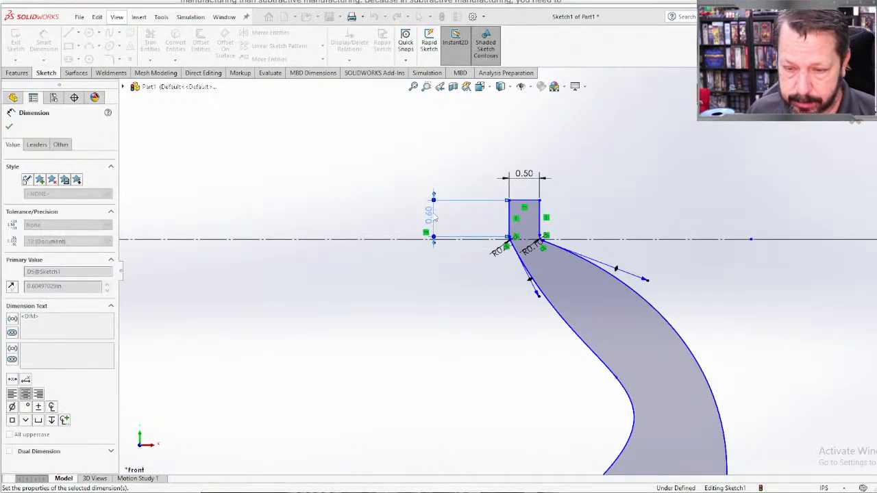
{"action": "scroll", "coordinate": [553, 307], "scroll_direction": "up", "scroll_amount": 2}
{"action": "scroll", "coordinate": [556, 362], "scroll_direction": "up", "scroll_amount": 1}
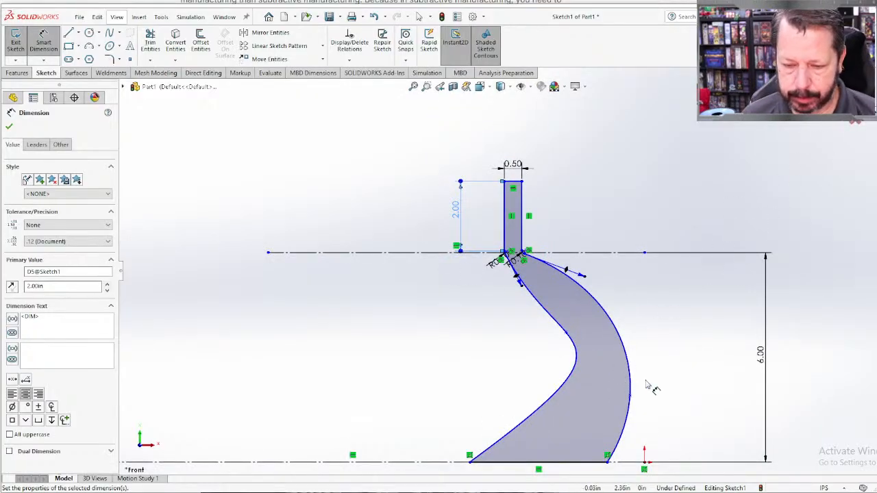
{"action": "middle_click_drag", "start_coordinate": [651, 383], "coordinate": [558, 313], "text": "ctrl"}
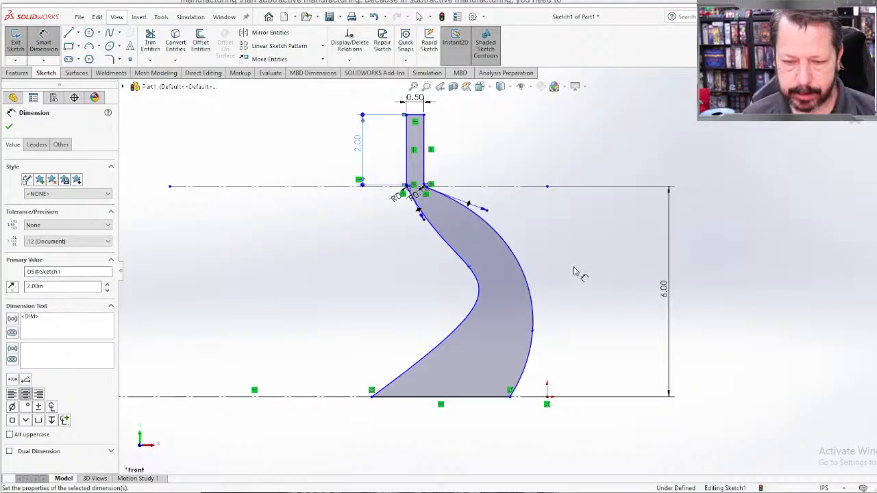
{"action": "left_click", "coordinate": [713, 237]}
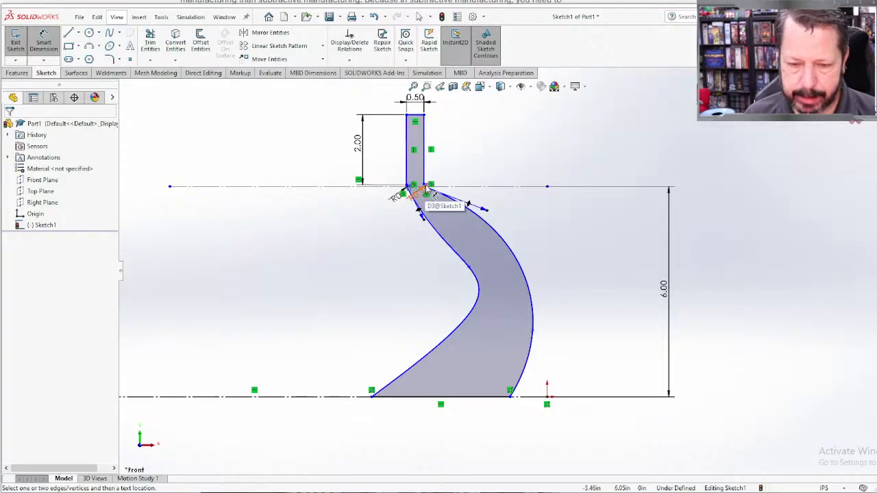
Step: Set the radius of the fillet between the cap's right vertical line and the right spline to 0.50 in
{"action": "scroll", "coordinate": [426, 194], "scroll_direction": "down", "scroll_amount": 4}
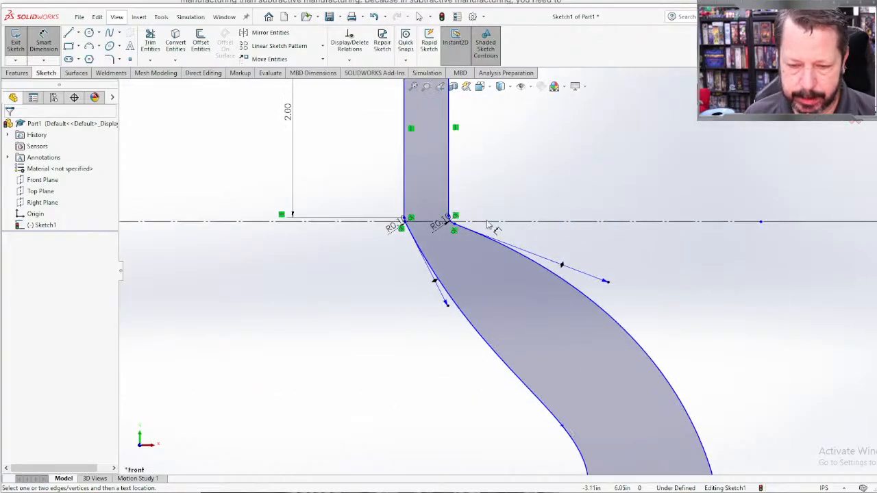
{"action": "double_click", "coordinate": [425, 225]}
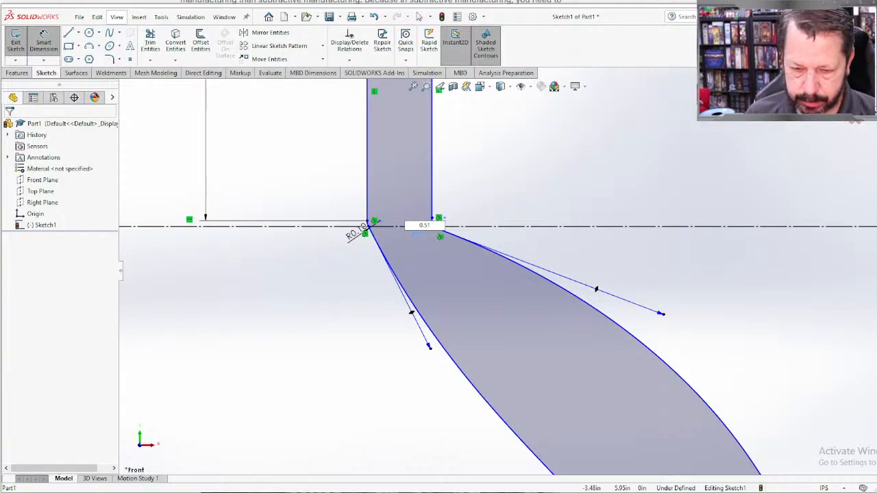
{"action": "key", "text": "Return"}
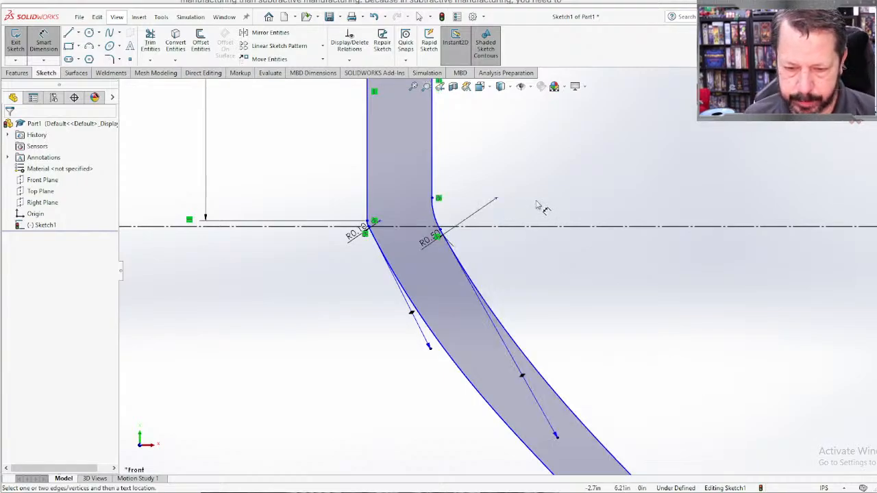
{"action": "scroll", "coordinate": [556, 351], "scroll_direction": "up", "scroll_amount": 3}
{"action": "scroll", "coordinate": [557, 351], "scroll_direction": "up", "scroll_amount": 2}
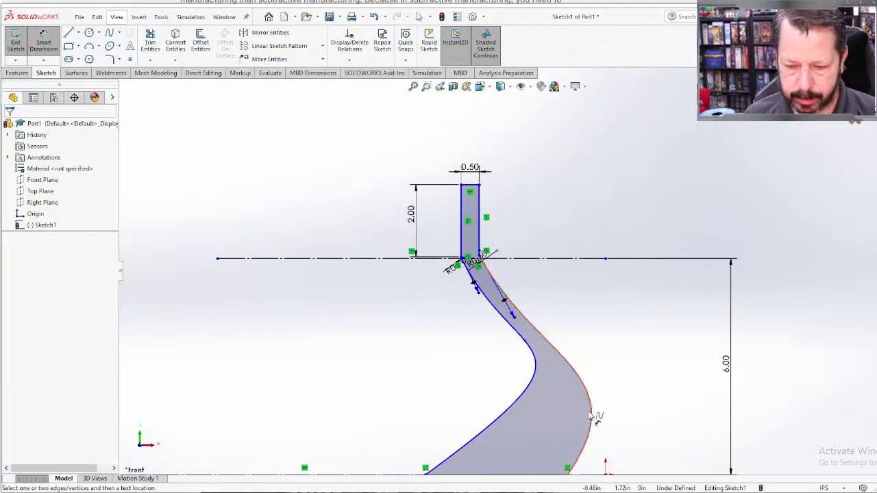
Step: Reshape both splines by moving the right spline's middle point well up and inward and the left one's slightly up and left
{"action": "middle_click_drag", "start_coordinate": [603, 402], "coordinate": [558, 345], "text": "ctrl"}
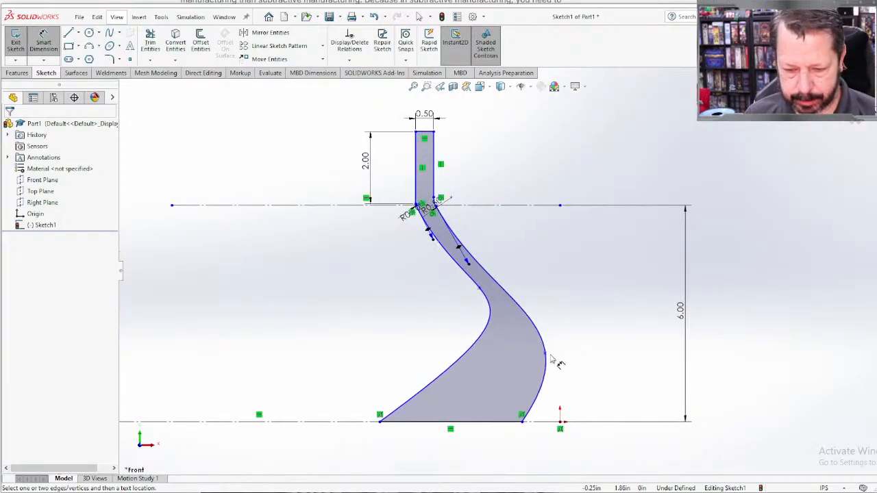
{"action": "left_click_drag", "start_coordinate": [546, 359], "coordinate": [463, 274]}
{"action": "left_click", "coordinate": [559, 154]}
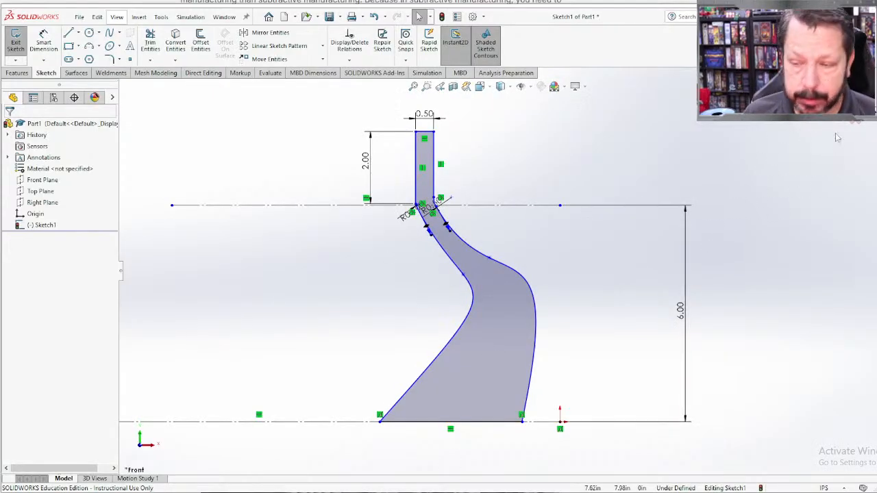
Step: Exit the sketch into a blind boss extrusion of the closed profile with a depth of 0.5 in
{"action": "left_click", "coordinate": [849, 97]}
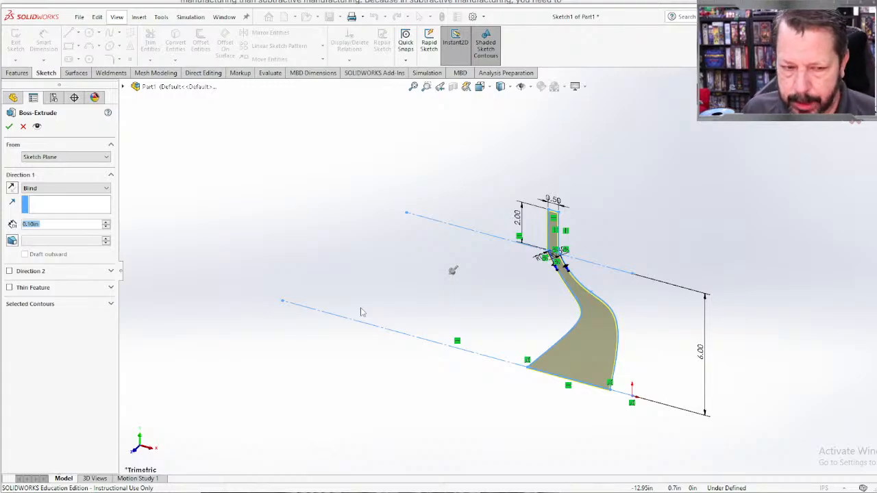
{"action": "type", "text": "0.5"}
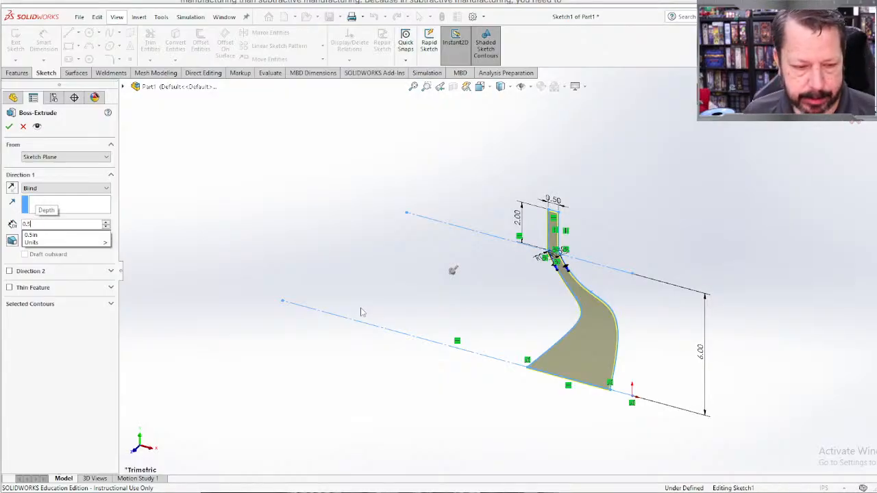
{"action": "key", "text": "Return"}
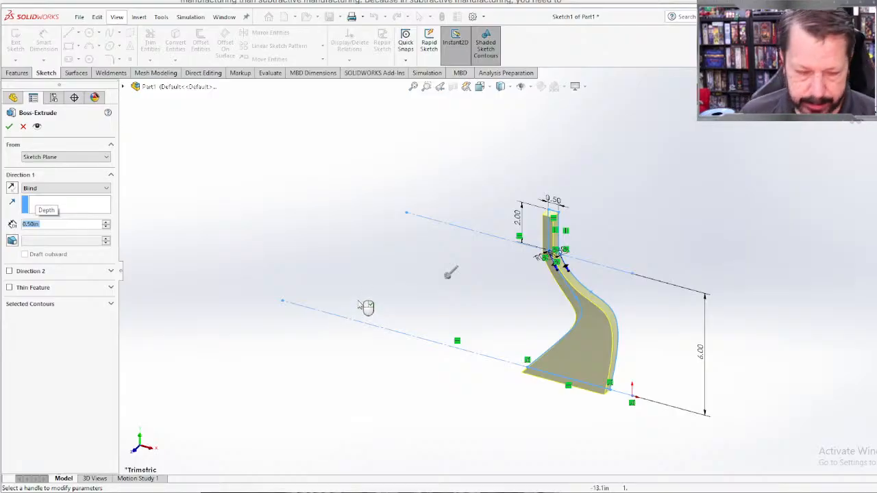
Step: Set the boss extrusion's depth to 0.75 in and complete the feature
{"action": "left_click", "coordinate": [26, 226]}
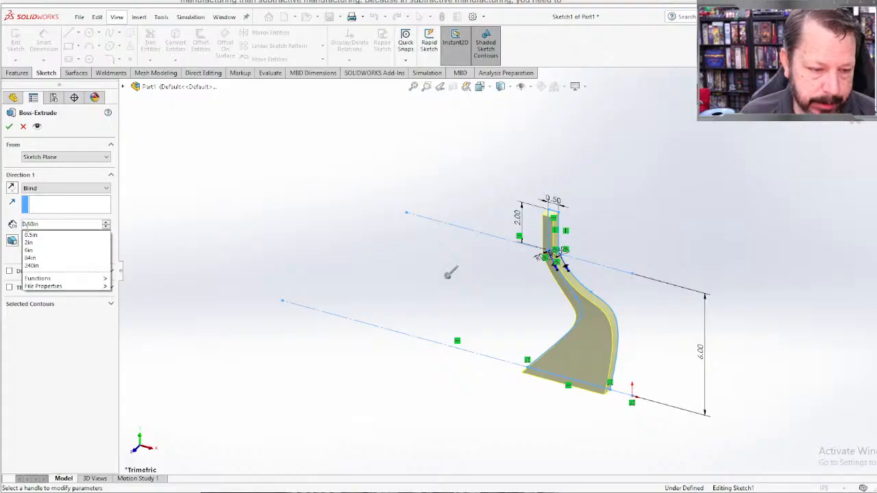
{"action": "left_click", "coordinate": [31, 225]}
{"action": "key", "text": "Left"}
{"action": "key", "text": "Left"}
{"action": "key", "text": "Left"}
{"action": "key", "text": "Left"}
{"action": "key", "text": "Left"}
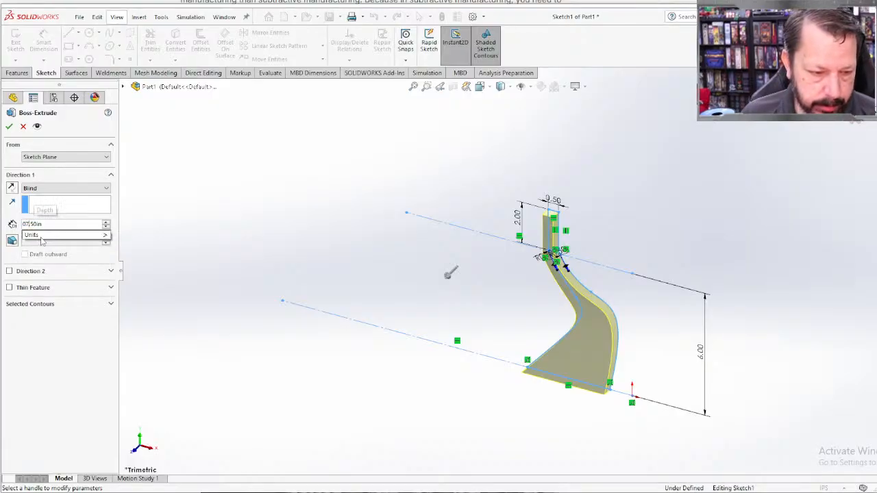
{"action": "key", "text": "Right"}
{"action": "type", "text": "7"}
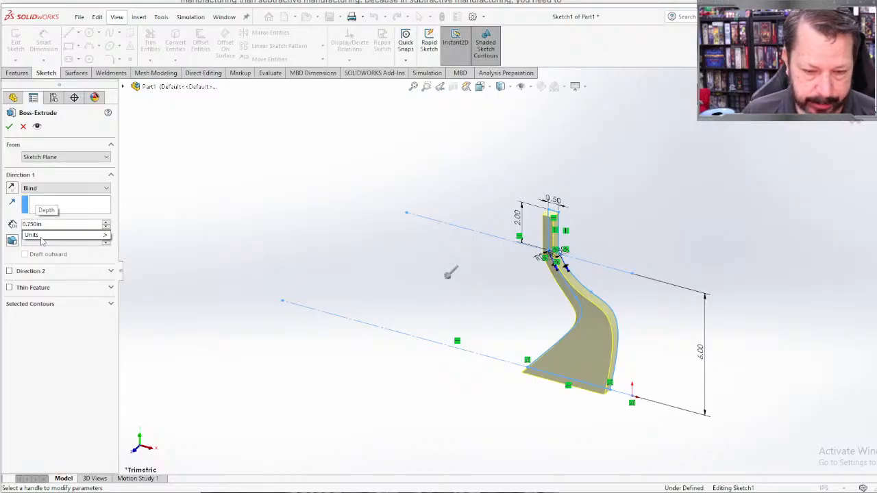
{"action": "key", "text": "Return"}
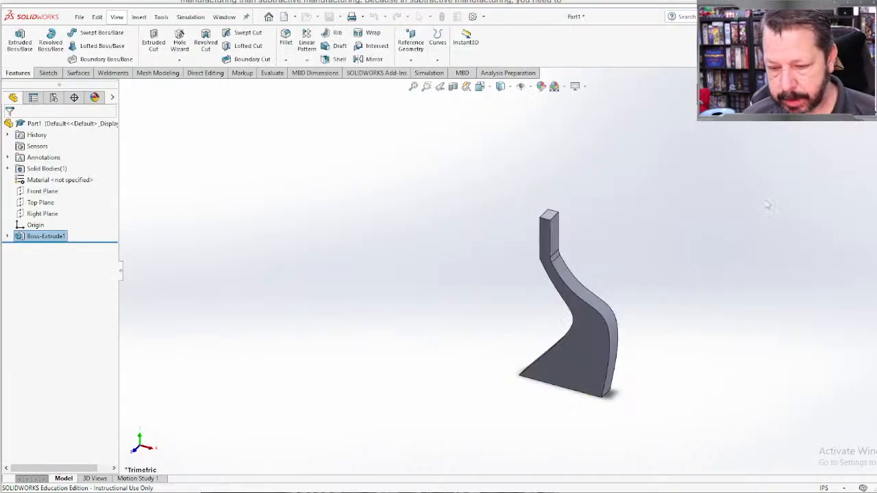
{"action": "middle_click_drag", "start_coordinate": [673, 385], "coordinate": [672, 360]}
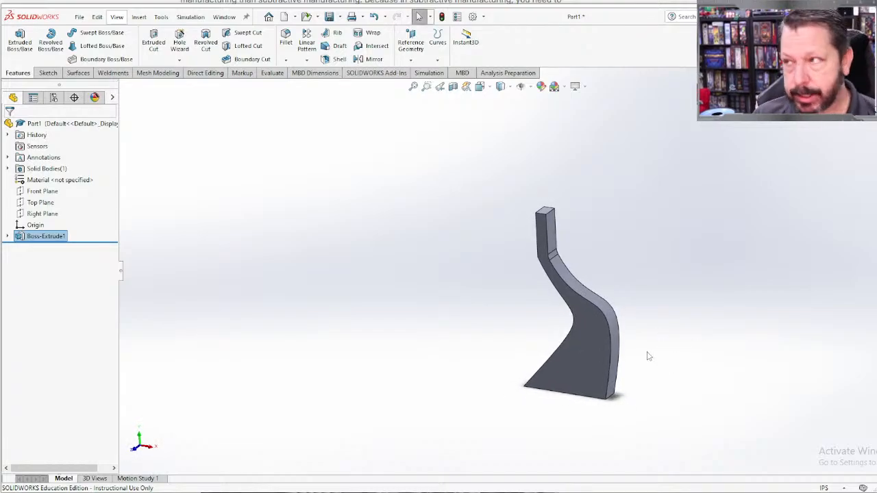
{"action": "middle_click_drag", "start_coordinate": [647, 354], "coordinate": [477, 260], "text": "ctrl"}
{"action": "scroll", "coordinate": [456, 239], "scroll_direction": "down", "scroll_amount": 3}
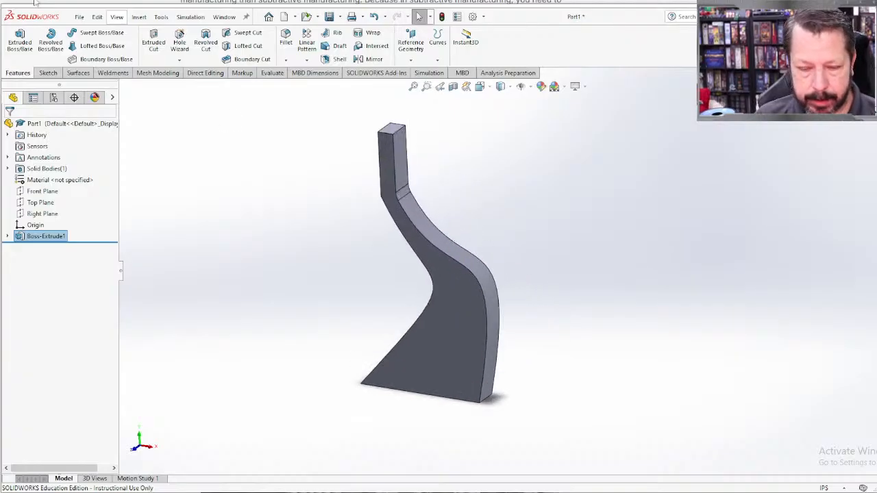
Step: Save the part to the Desktop as x30_stand
{"action": "left_click", "coordinate": [79, 16]}
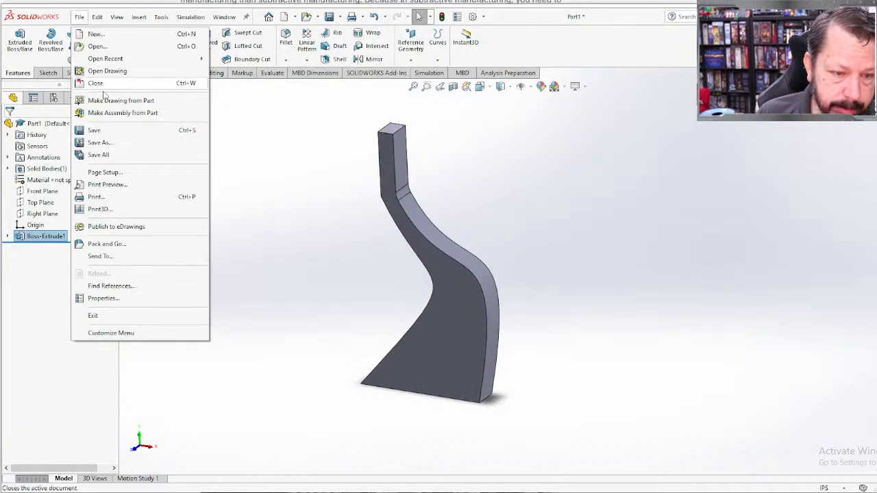
{"action": "left_click", "coordinate": [108, 141]}
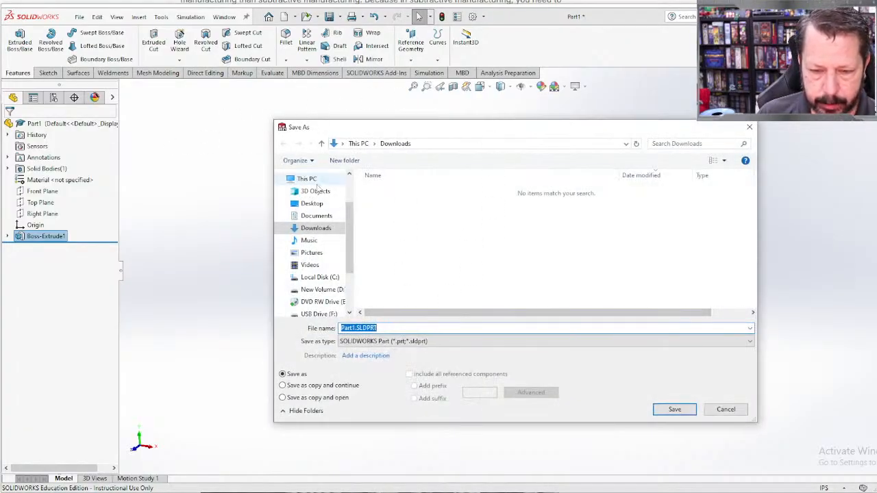
{"action": "left_click", "coordinate": [310, 203]}
{"action": "left_click", "coordinate": [355, 328]}
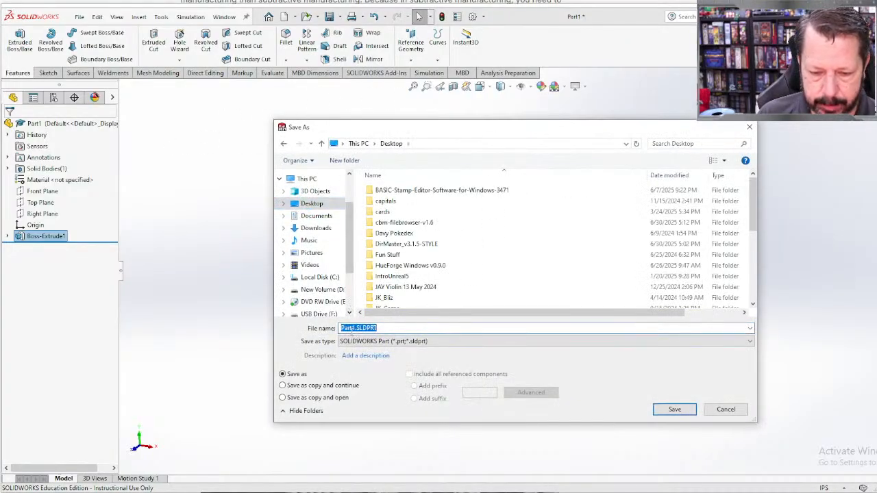
{"action": "left_click", "coordinate": [354, 328]}
{"action": "key", "text": "BackSpace"}
{"action": "key", "text": "BackSpace"}
{"action": "key", "text": "BackSpace"}
{"action": "key", "text": "BackSpace"}
{"action": "key", "text": "BackSpace"}
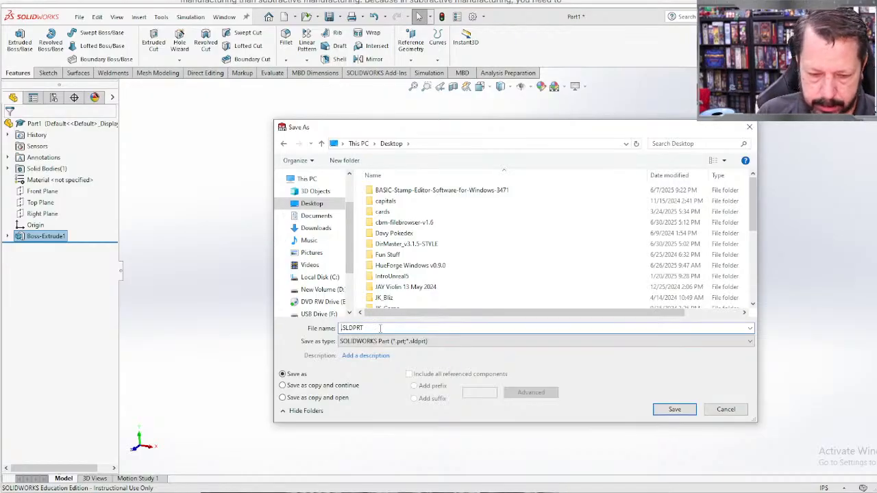
{"action": "type", "text": "x"}
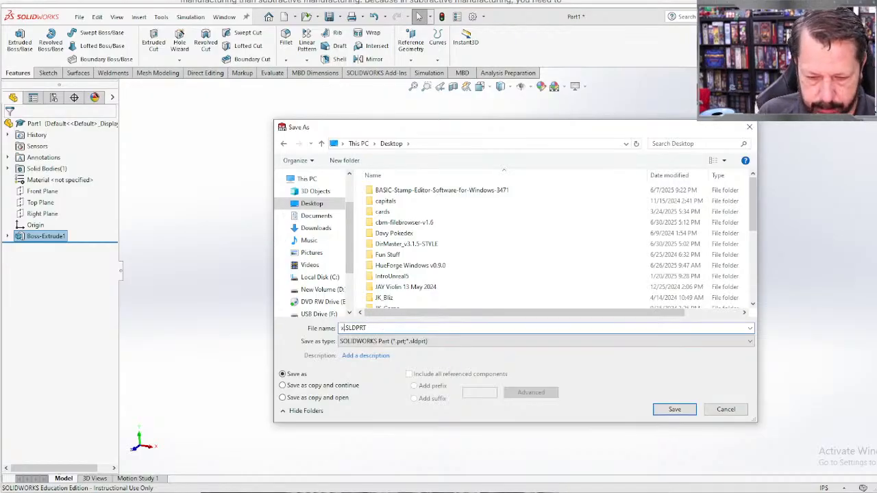
{"action": "type", "text": "30"}
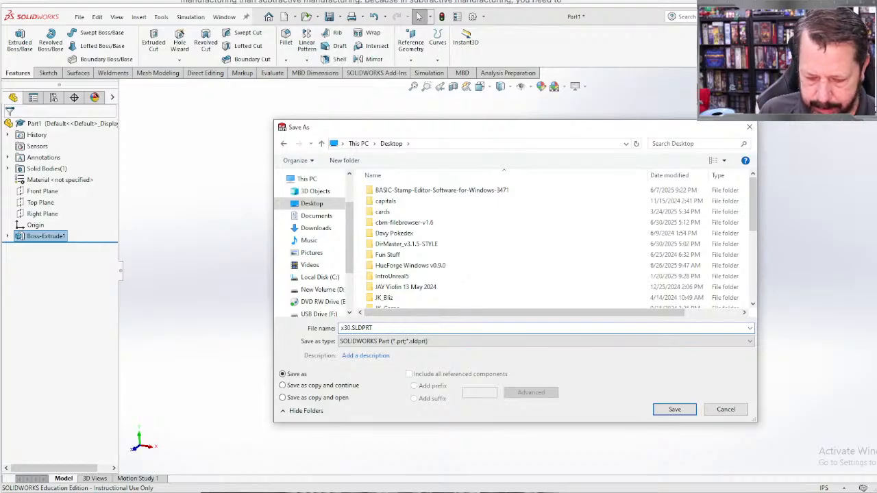
{"action": "type", "text": " stand"}
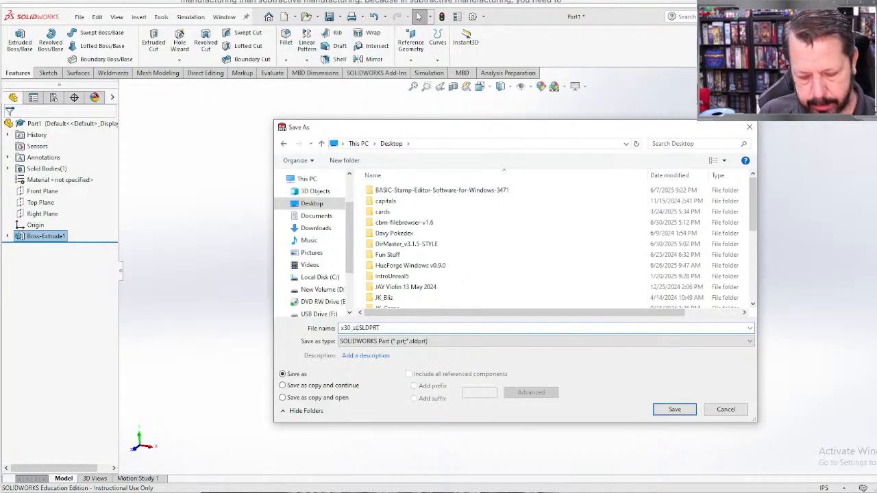
{"action": "key", "text": "Return"}
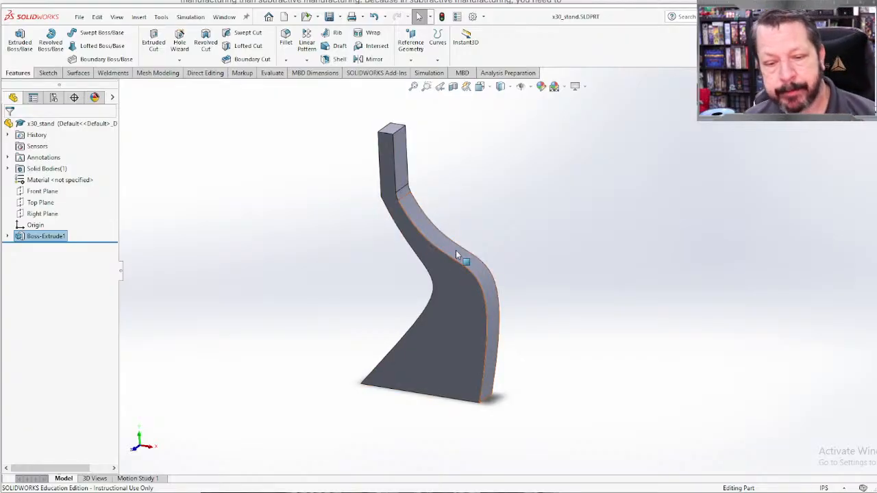
Step: Edit the boss extrusion of the stand and set its blind depth to 0.8 in
{"action": "left_click", "coordinate": [7, 236]}
{"action": "left_click", "coordinate": [49, 248]}
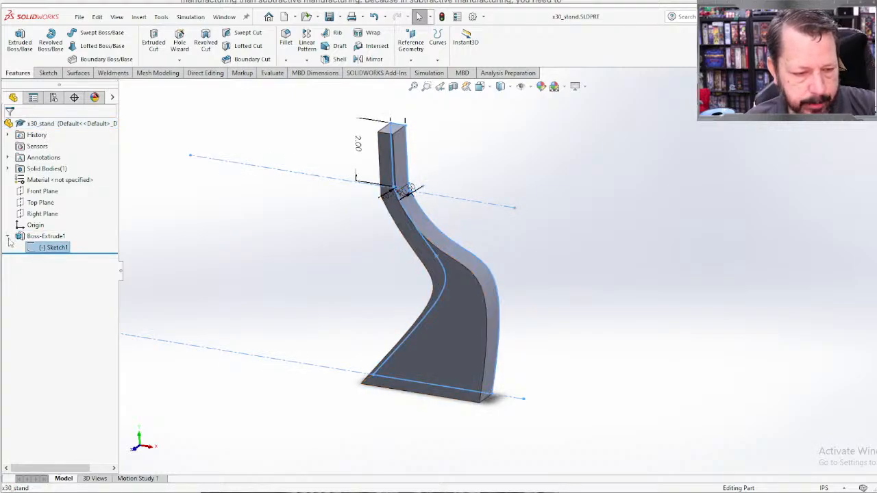
{"action": "left_click", "coordinate": [21, 238]}
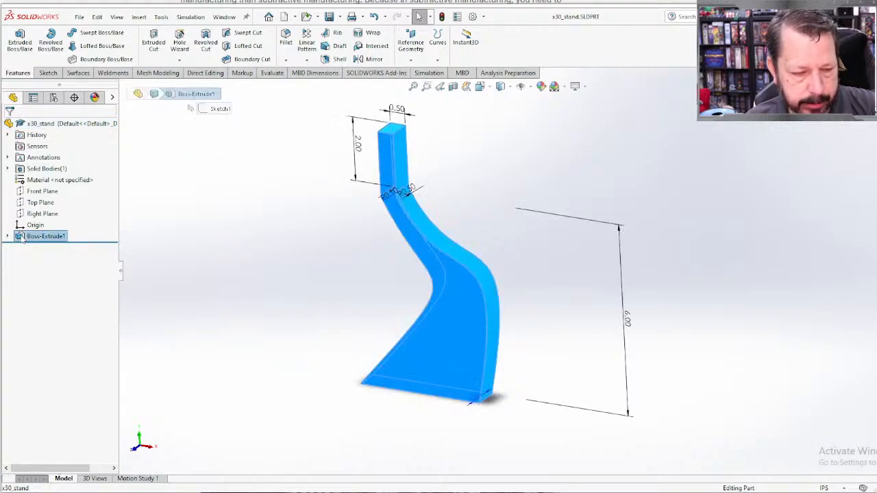
{"action": "right_click", "coordinate": [21, 238]}
{"action": "left_click", "coordinate": [30, 206]}
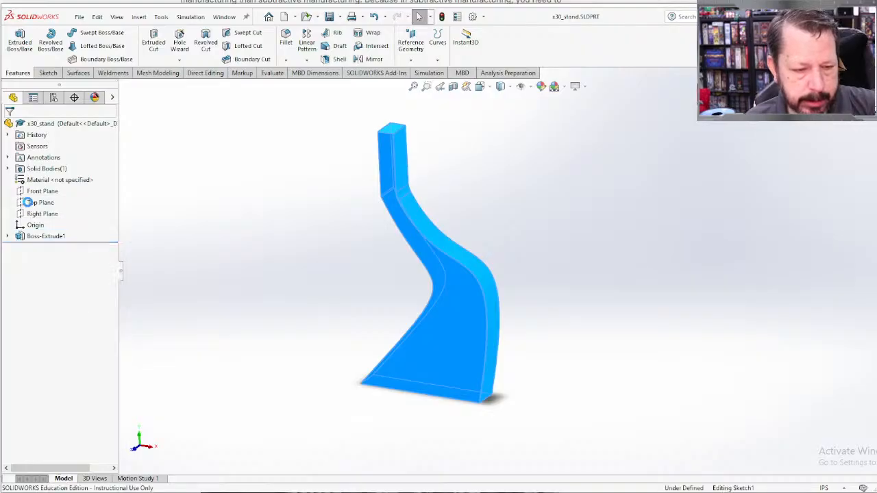
{"action": "type", "text": "0.8in"}
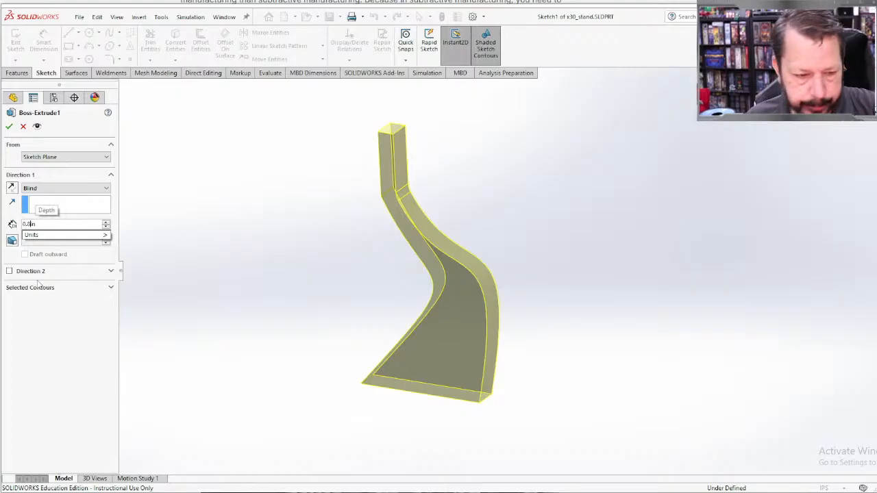
{"action": "key", "text": "Return"}
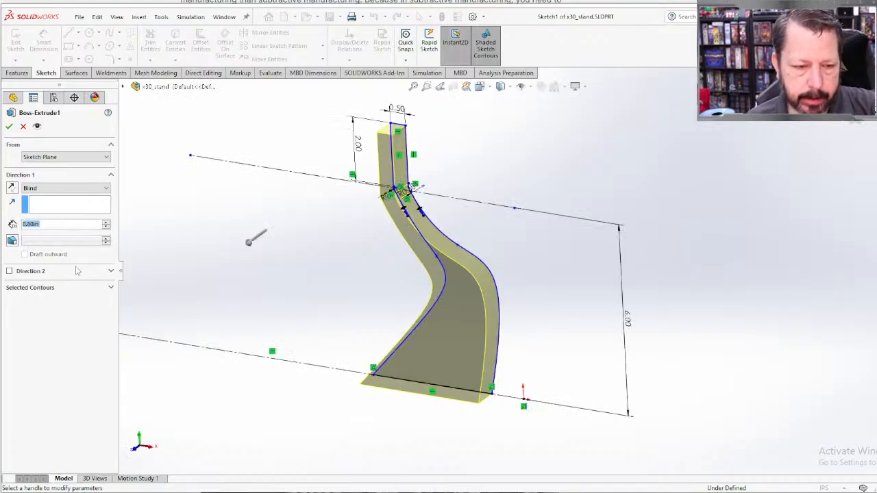
{"action": "left_click", "coordinate": [9, 126]}
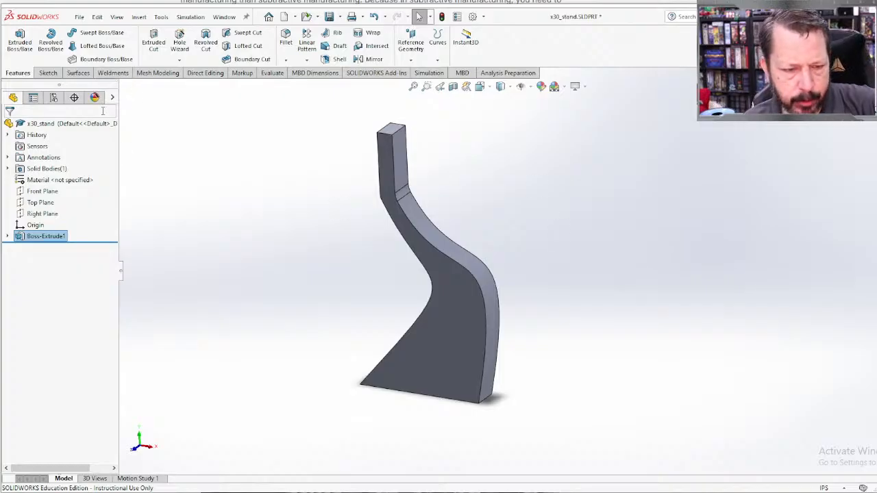
Step: Create a reference plane offset 0.4 in from the Front Plane, through the middle of the stand's thickness
{"action": "left_click", "coordinate": [39, 197]}
{"action": "middle_click_drag", "start_coordinate": [653, 314], "coordinate": [637, 290]}
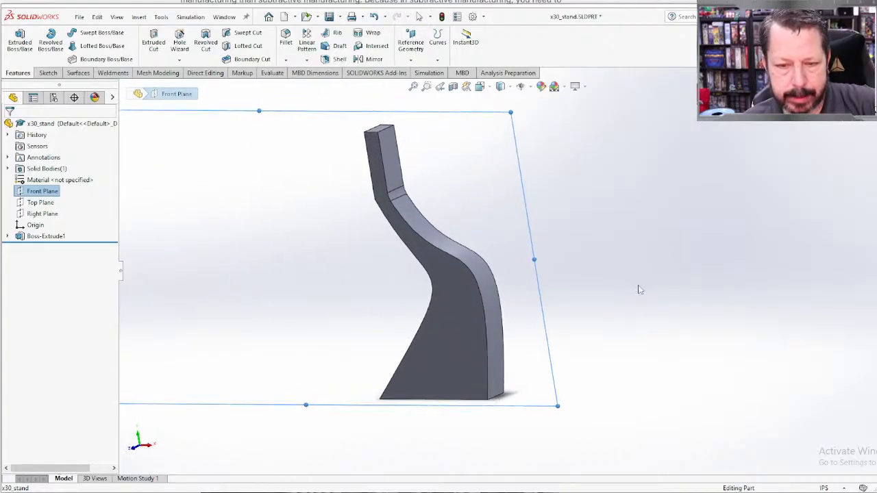
{"action": "left_click", "coordinate": [423, 48]}
{"action": "left_click", "coordinate": [419, 72]}
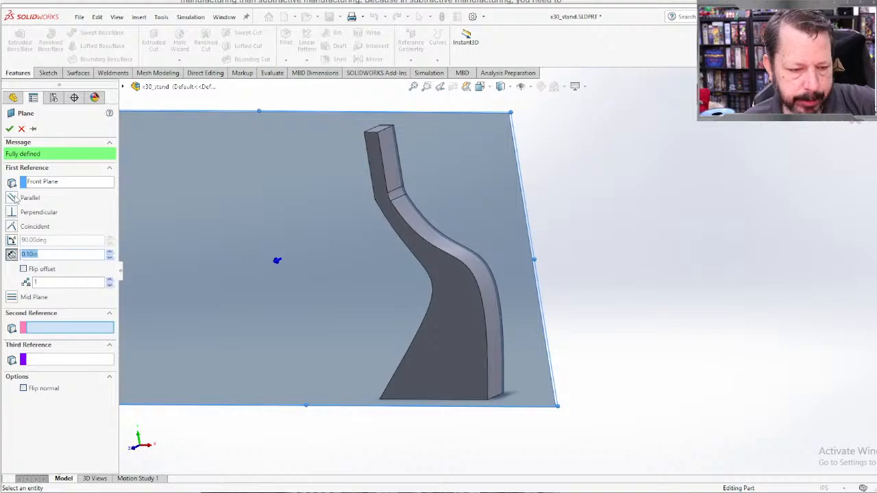
{"action": "left_click", "coordinate": [32, 256]}
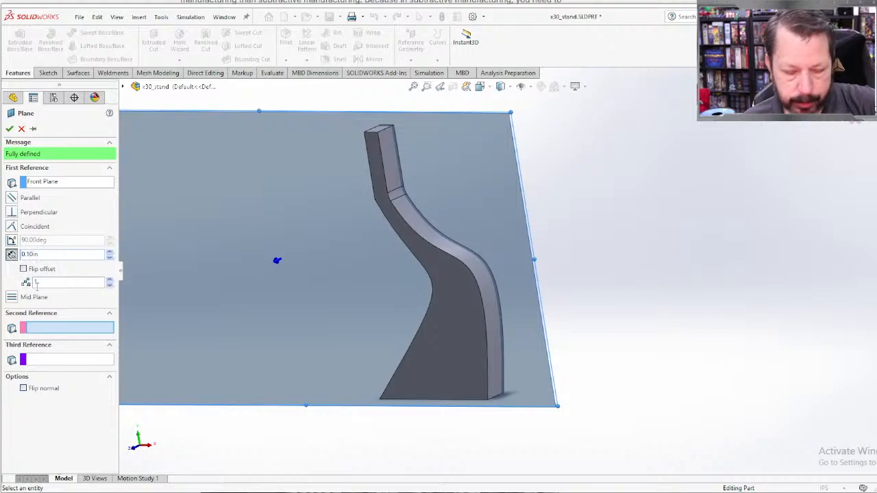
{"action": "key", "text": "BackSpace"}
{"action": "type", "text": "4"}
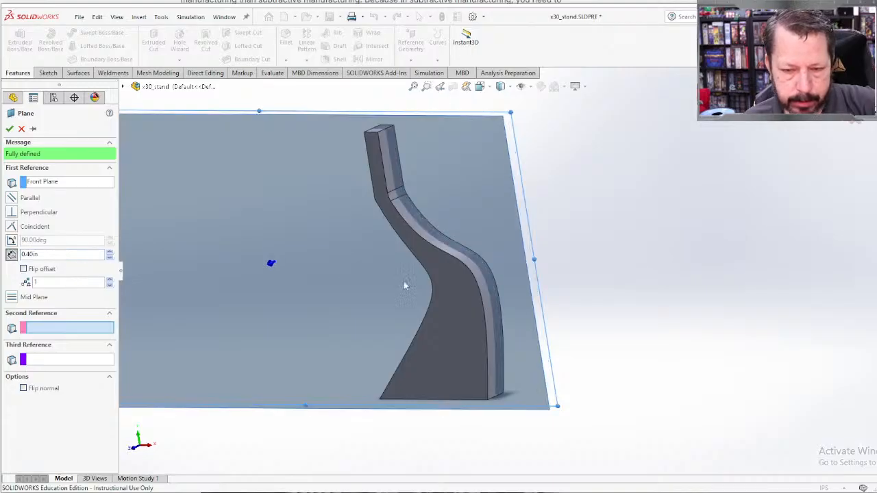
{"action": "middle_click_drag", "start_coordinate": [404, 285], "coordinate": [571, 366]}
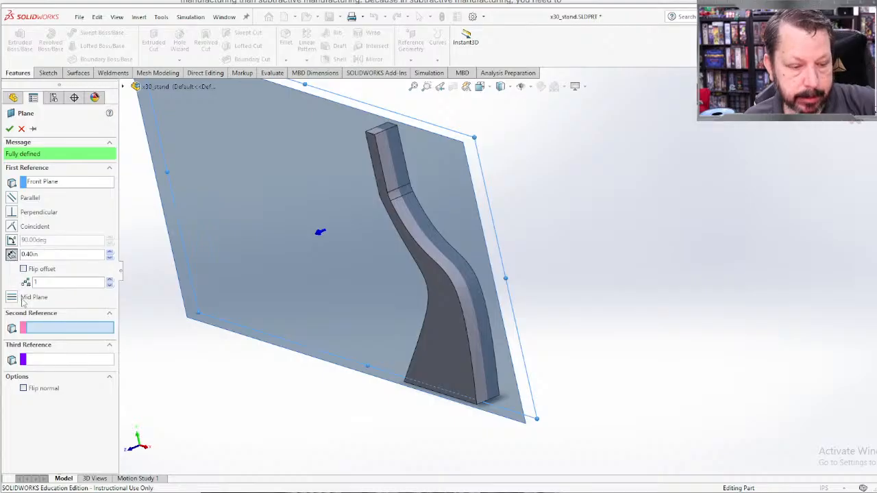
{"action": "left_click", "coordinate": [10, 128]}
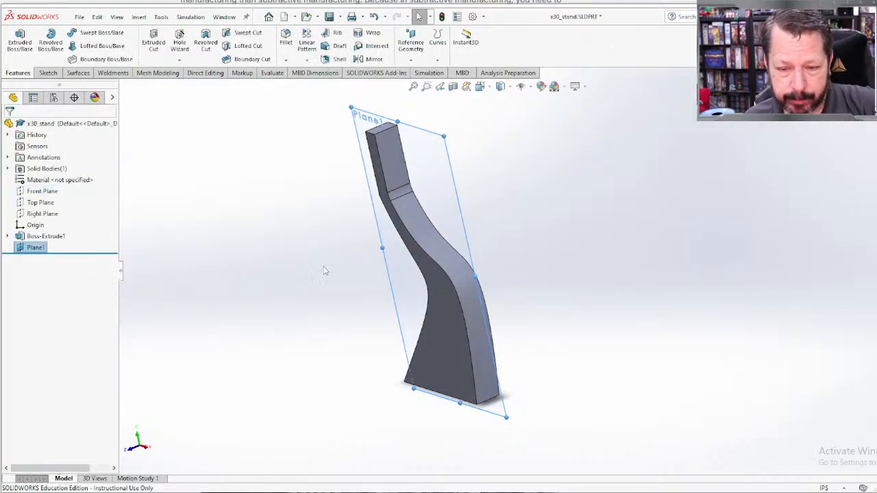
Step: Start a fillet and select the four long curved edges along the front and back faces of the stand
{"action": "mouse_move", "coordinate": [500, 251]}
{"action": "middle_mouse_down"}
{"action": "mouse_move", "coordinate": [462, 220]}
{"action": "mouse_move", "coordinate": [513, 245]}
{"action": "middle_mouse_up"}
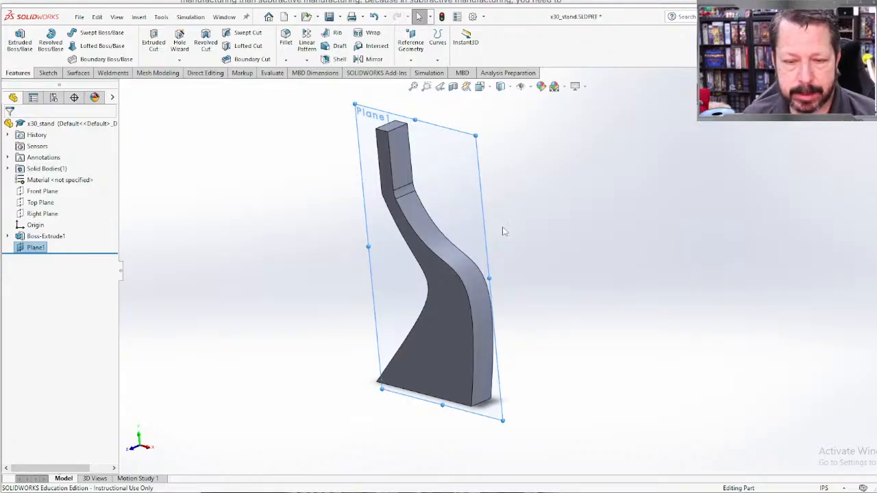
{"action": "mouse_move", "coordinate": [500, 231]}
{"action": "middle_mouse_down"}
{"action": "mouse_move", "coordinate": [510, 215]}
{"action": "mouse_move", "coordinate": [451, 191]}
{"action": "mouse_move", "coordinate": [498, 219]}
{"action": "middle_mouse_up"}
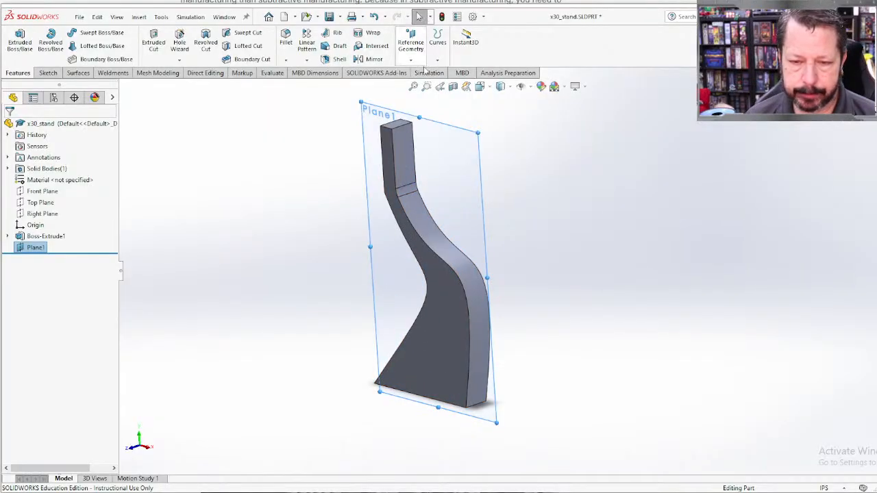
{"action": "left_click", "coordinate": [414, 230]}
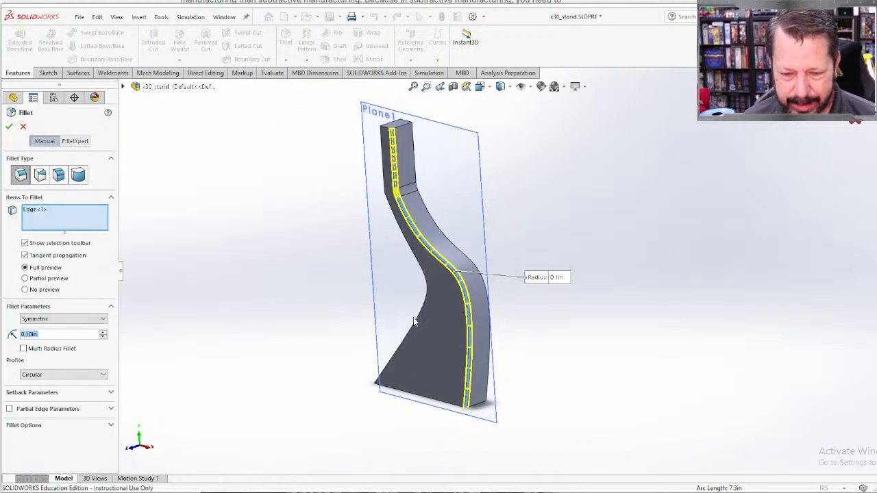
{"action": "middle_click_drag", "start_coordinate": [550, 319], "coordinate": [539, 352]}
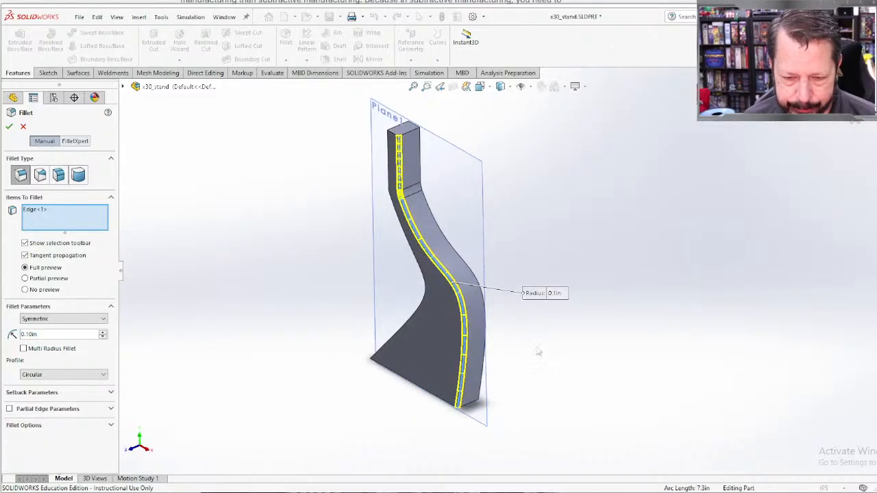
{"action": "left_click", "coordinate": [463, 262]}
{"action": "middle_click_drag", "start_coordinate": [417, 307], "coordinate": [445, 355]}
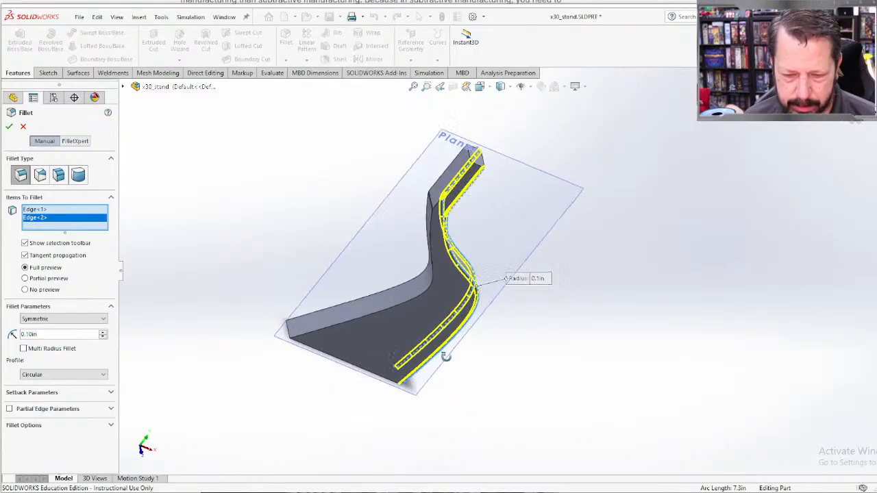
{"action": "left_click", "coordinate": [409, 301]}
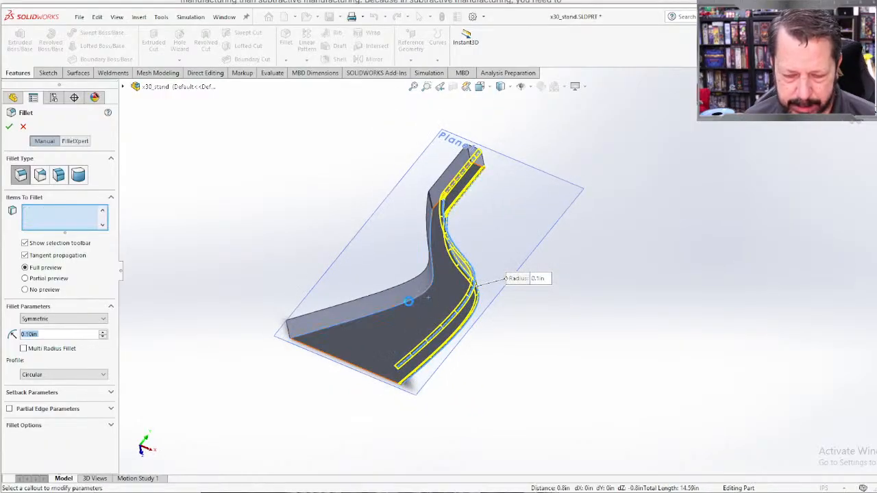
{"action": "middle_click_drag", "start_coordinate": [275, 248], "coordinate": [342, 304]}
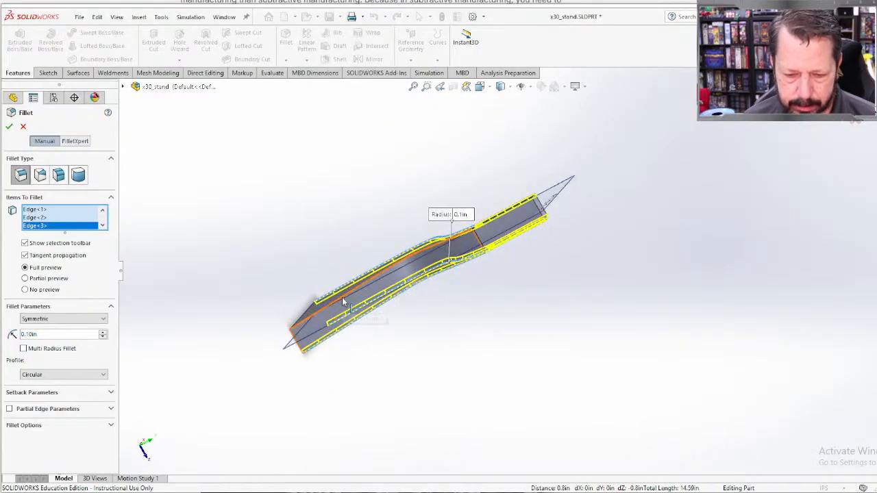
{"action": "left_click", "coordinate": [342, 302]}
{"action": "middle_click_drag", "start_coordinate": [473, 352], "coordinate": [333, 250]}
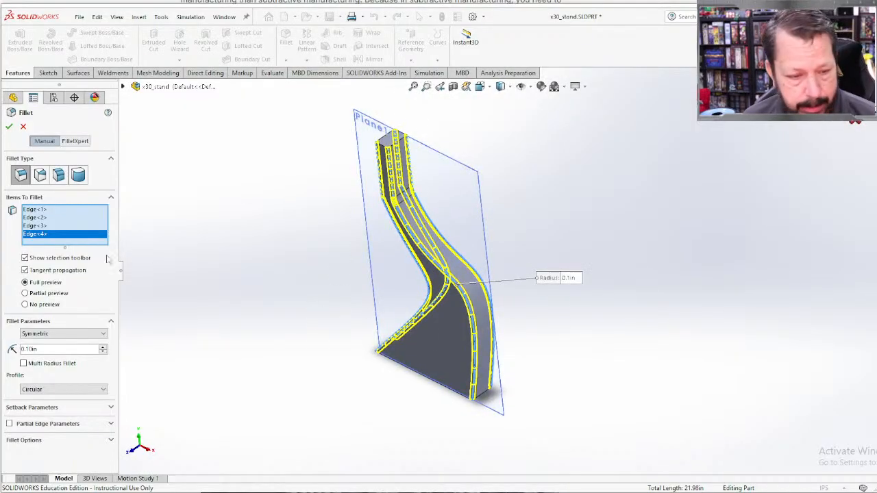
Step: Set the radius of the four-edge fillet to 0.2 in, complete the feature and inspect the rounded bend below the cap
{"action": "left_click", "coordinate": [31, 350]}
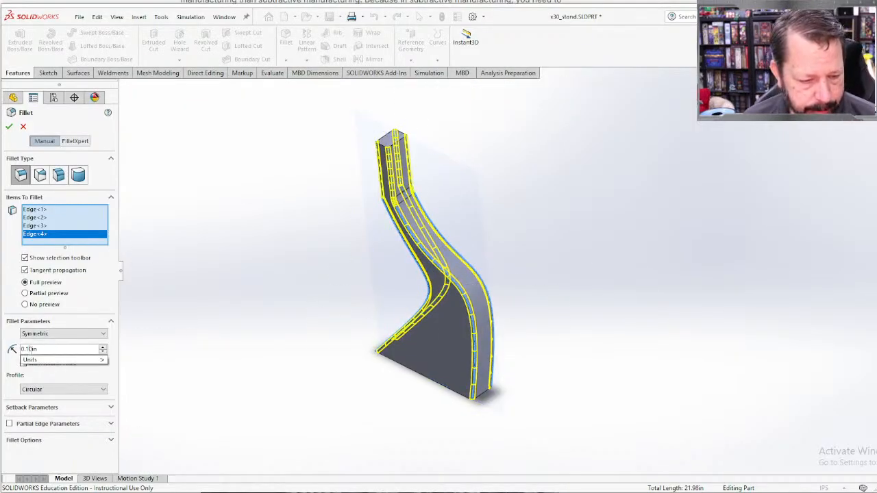
{"action": "key", "text": "BackSpace"}
{"action": "type", "text": "2"}
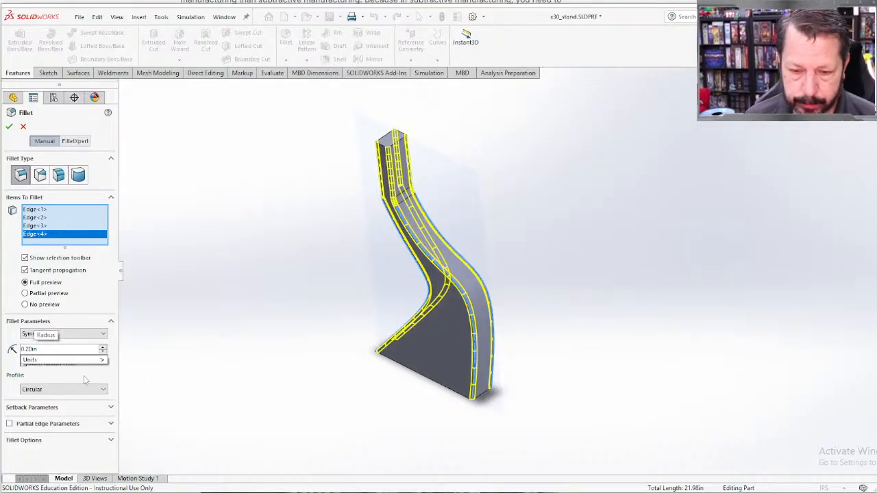
{"action": "key", "text": "Return"}
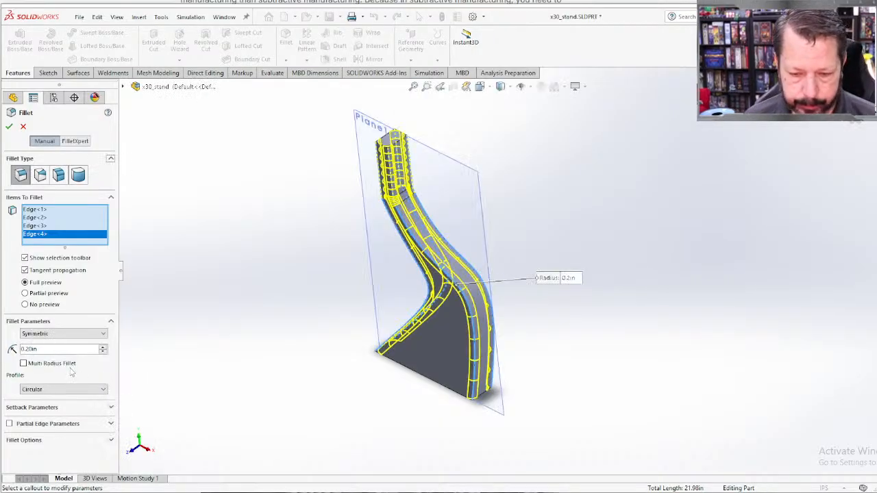
{"action": "middle_click_drag", "start_coordinate": [240, 391], "coordinate": [712, 178]}
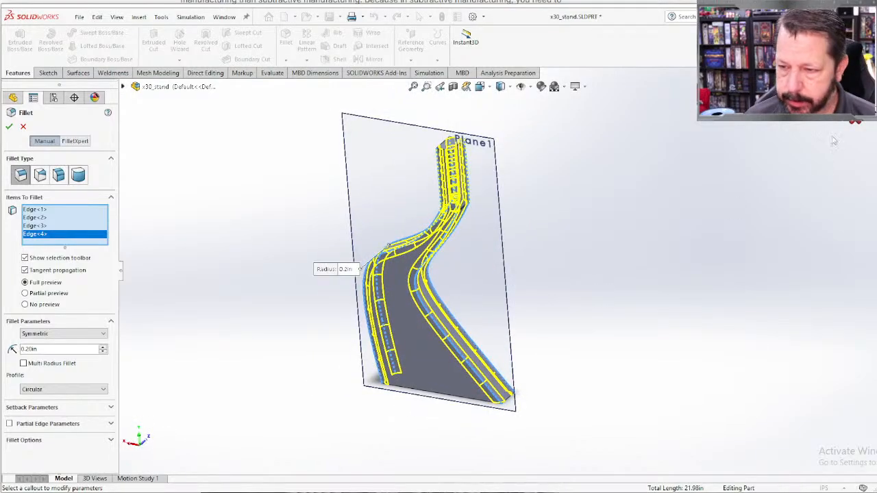
{"action": "key", "text": "Return"}
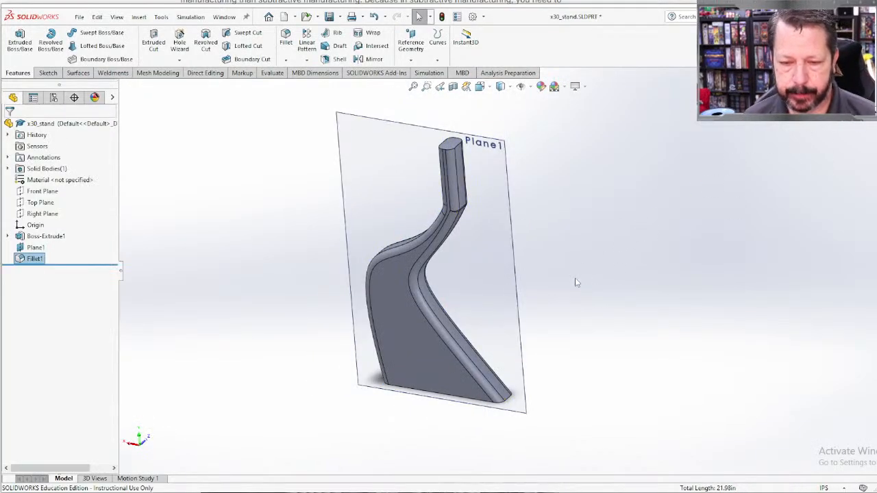
{"action": "middle_click_drag", "start_coordinate": [575, 279], "coordinate": [607, 250]}
{"action": "scroll", "coordinate": [429, 172], "scroll_direction": "down", "scroll_amount": 6}
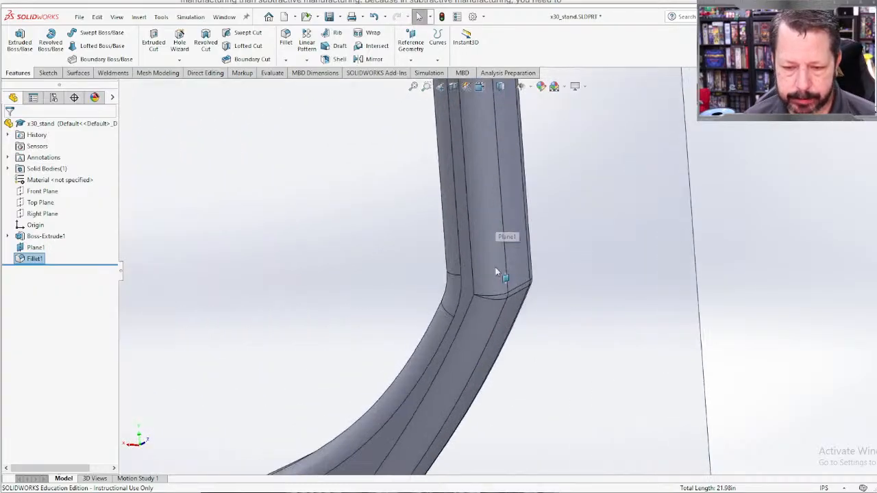
{"action": "key", "text": "f"}
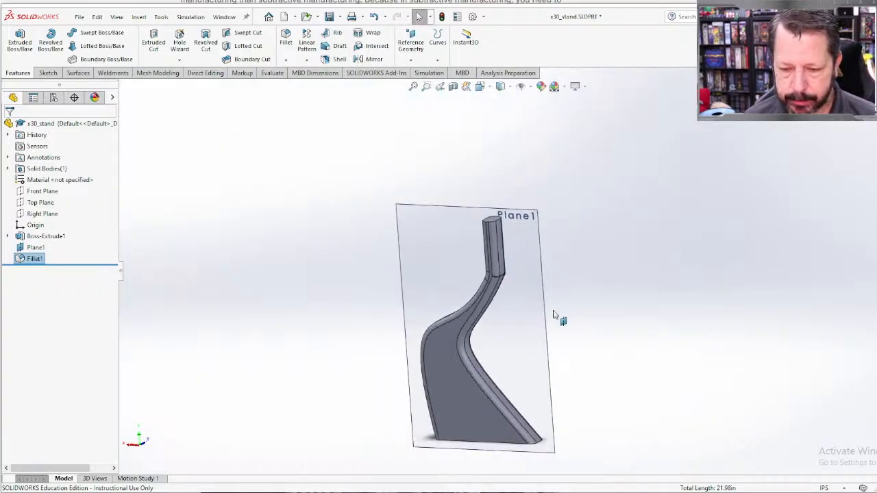
Step: Create a new topology study for the stand, keeping the default name Topology Study 1
{"action": "middle_click_drag", "start_coordinate": [554, 315], "coordinate": [414, 351]}
{"action": "key", "text": "Escape"}
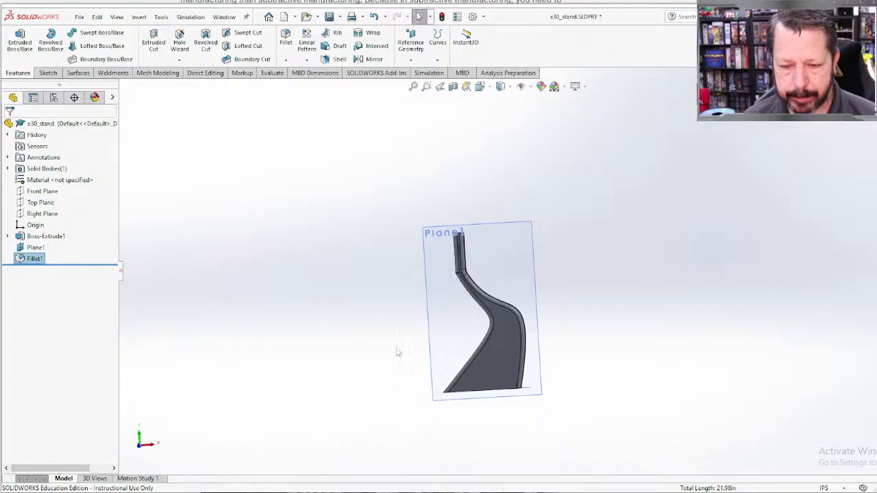
{"action": "left_click", "coordinate": [429, 72]}
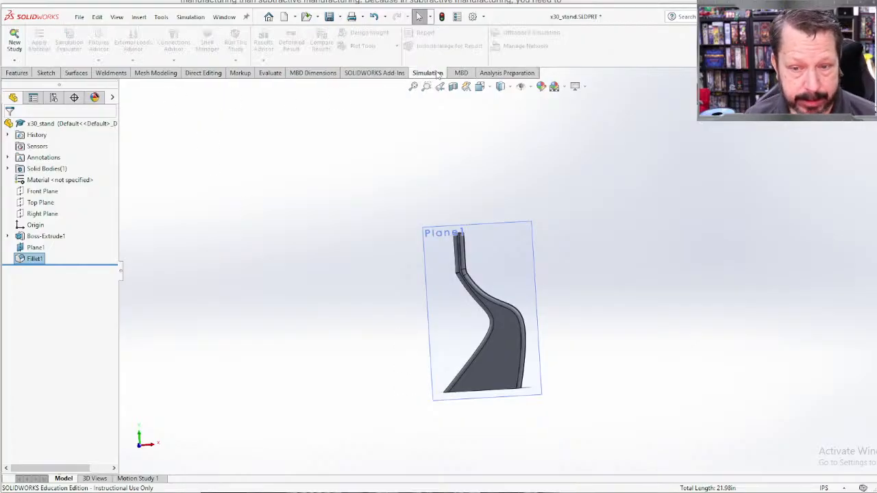
{"action": "left_click", "coordinate": [13, 41]}
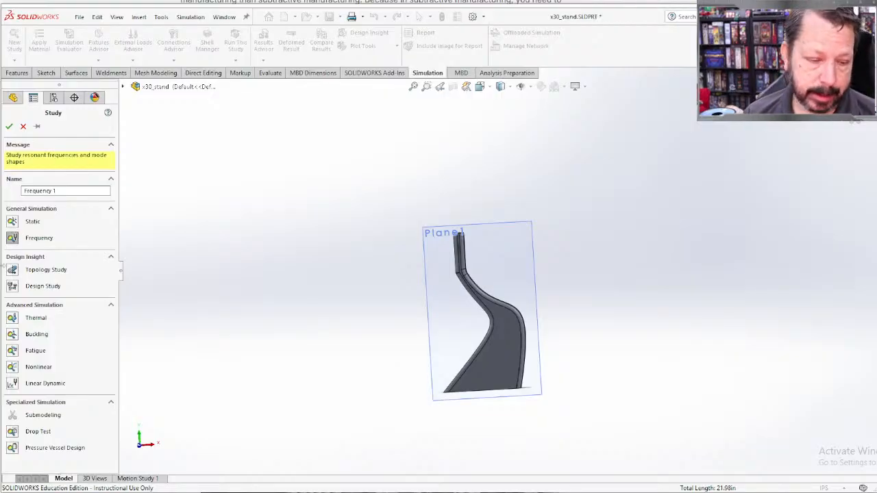
{"action": "left_click", "coordinate": [13, 271]}
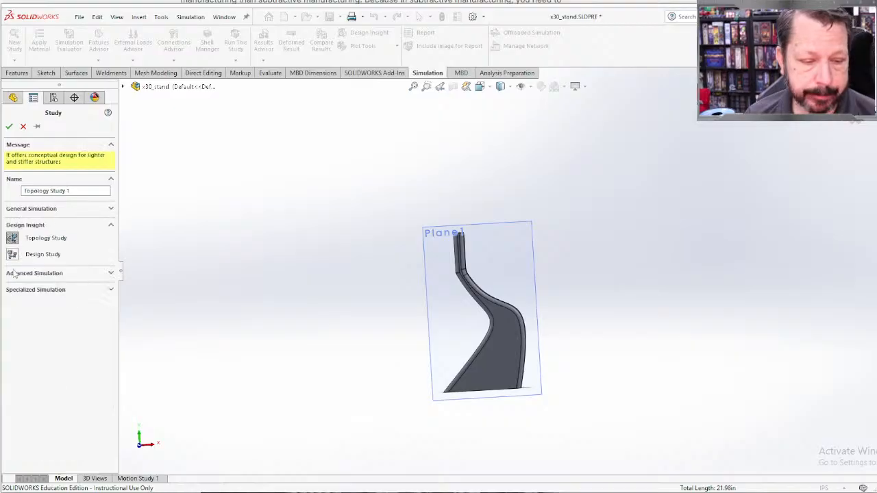
{"action": "left_click", "coordinate": [9, 126]}
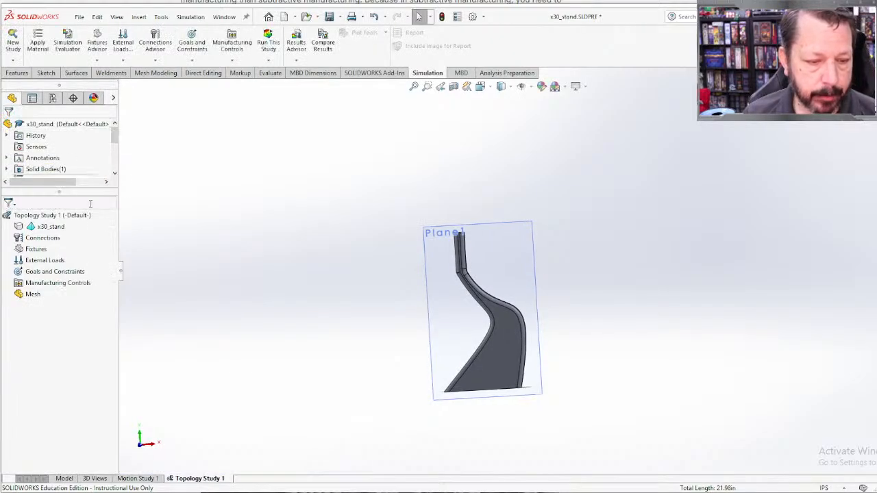
Step: Assign the plastic ABS from the material library to the x30_stand body in the topology study
{"action": "right_click", "coordinate": [55, 229]}
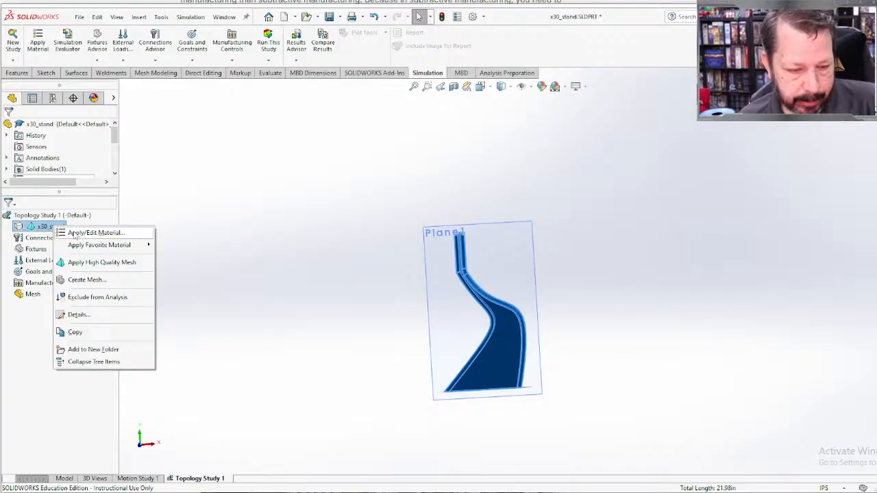
{"action": "mouse_move", "coordinate": [88, 250]}
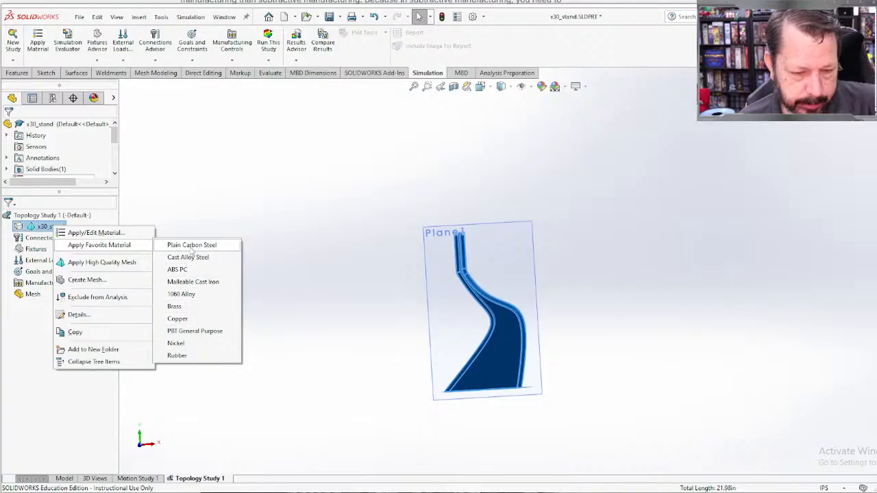
{"action": "left_click", "coordinate": [100, 234]}
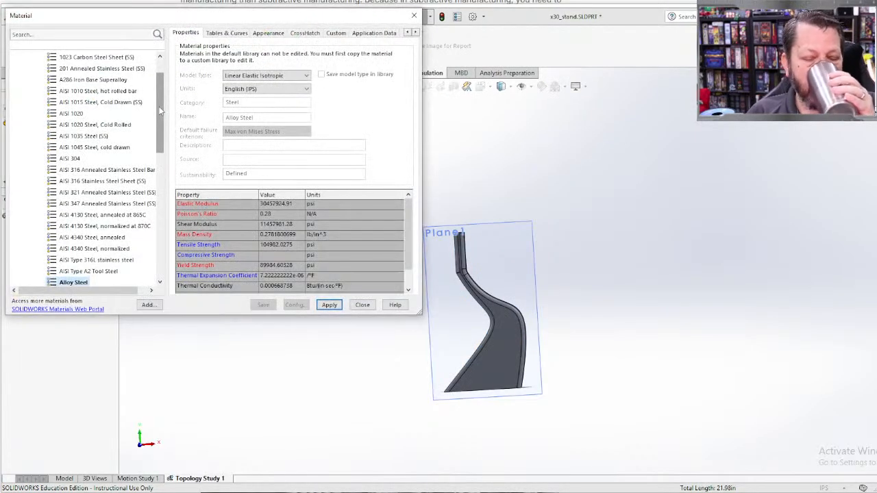
{"action": "scroll", "coordinate": [127, 161], "scroll_direction": "down", "scroll_amount": 6}
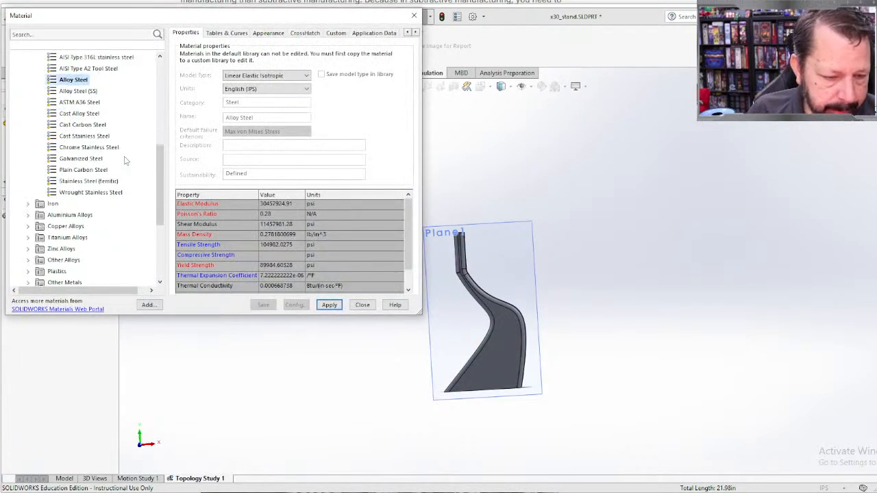
{"action": "scroll", "coordinate": [126, 161], "scroll_direction": "down", "scroll_amount": 3}
{"action": "left_click", "coordinate": [29, 211]}
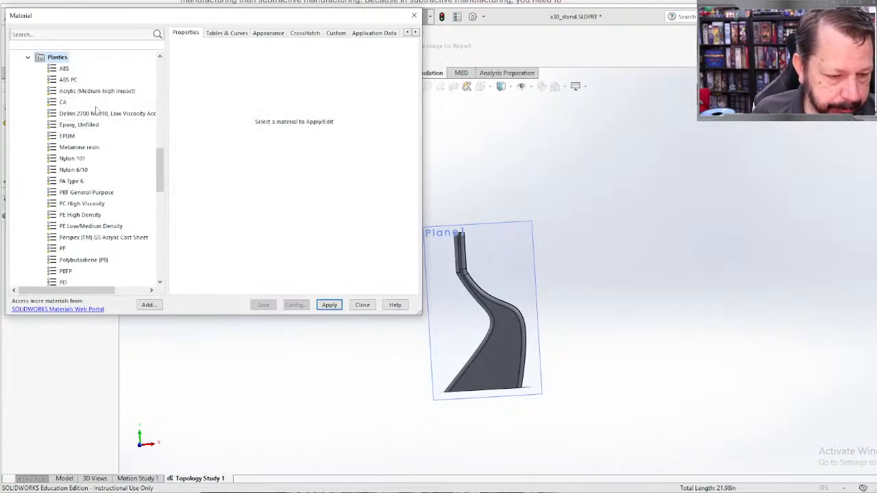
{"action": "scroll", "coordinate": [108, 154], "scroll_direction": "down", "scroll_amount": 3}
{"action": "scroll", "coordinate": [108, 155], "scroll_direction": "down", "scroll_amount": 4}
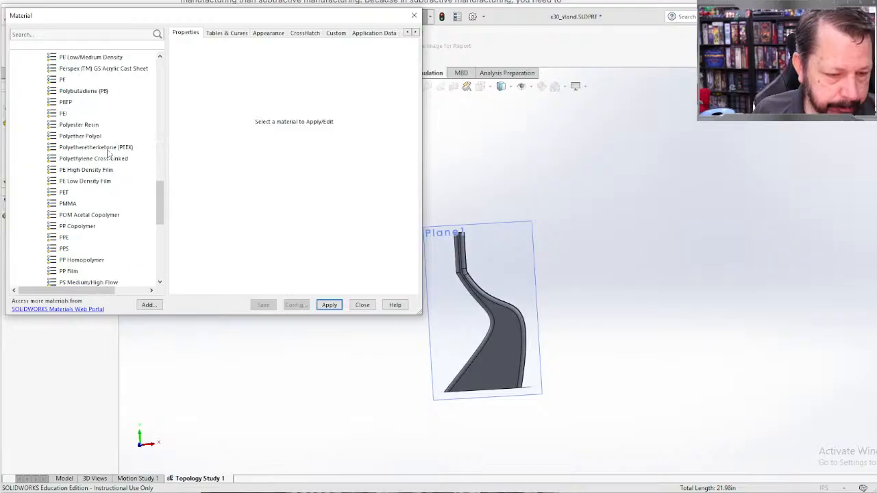
{"action": "scroll", "coordinate": [108, 154], "scroll_direction": "down", "scroll_amount": 2}
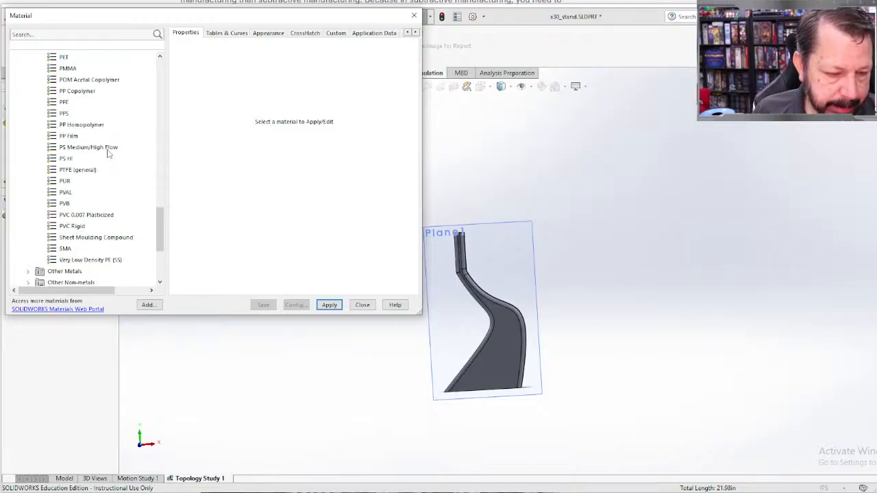
{"action": "scroll", "coordinate": [108, 154], "scroll_direction": "up", "scroll_amount": 2}
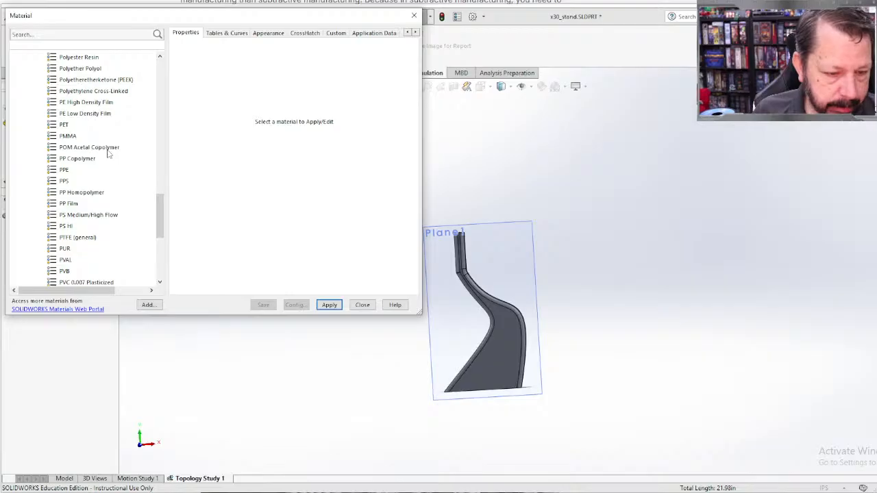
{"action": "scroll", "coordinate": [108, 154], "scroll_direction": "up", "scroll_amount": 5}
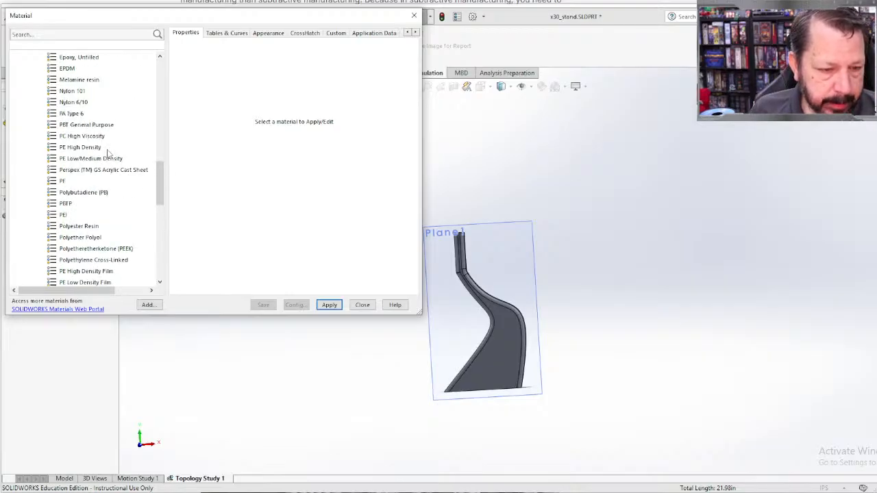
{"action": "scroll", "coordinate": [108, 154], "scroll_direction": "up", "scroll_amount": 3}
{"action": "left_click", "coordinate": [65, 102]}
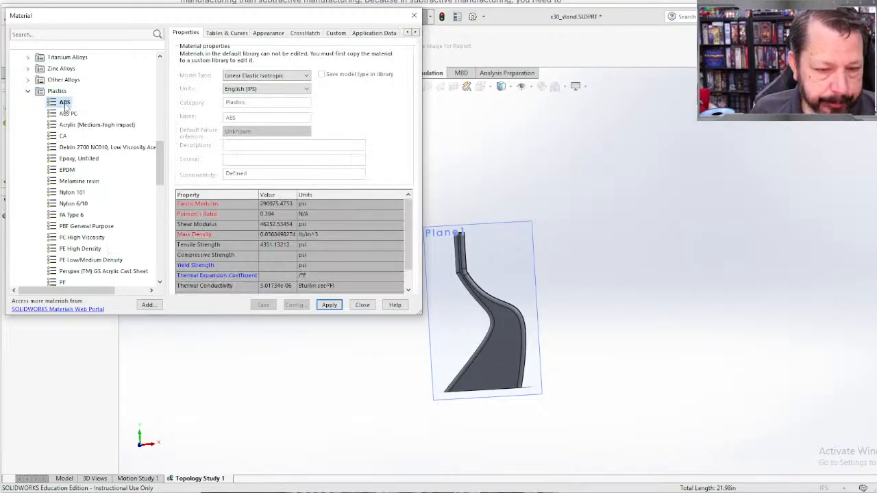
{"action": "left_click", "coordinate": [329, 306]}
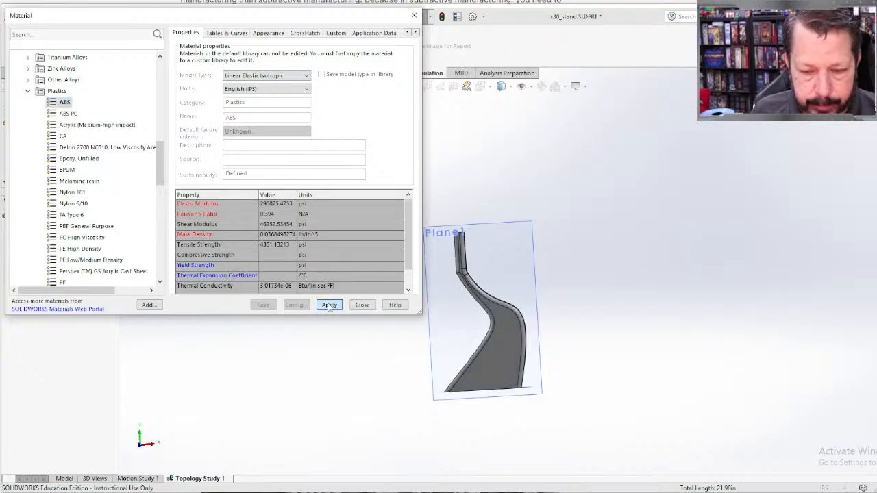
{"action": "left_click", "coordinate": [362, 306]}
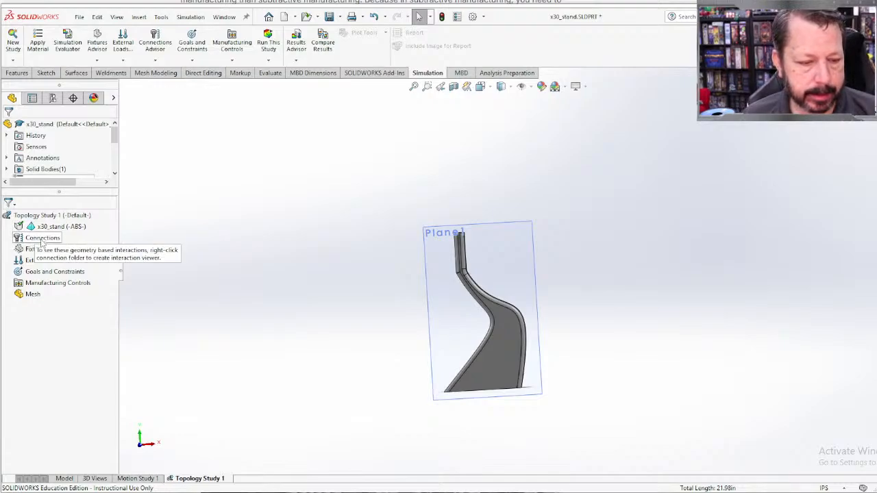
Step: Add a Fixed Geometry fixture to the flat bottom face of the stand's base
{"action": "scroll", "coordinate": [480, 353], "scroll_direction": "down", "scroll_amount": 5}
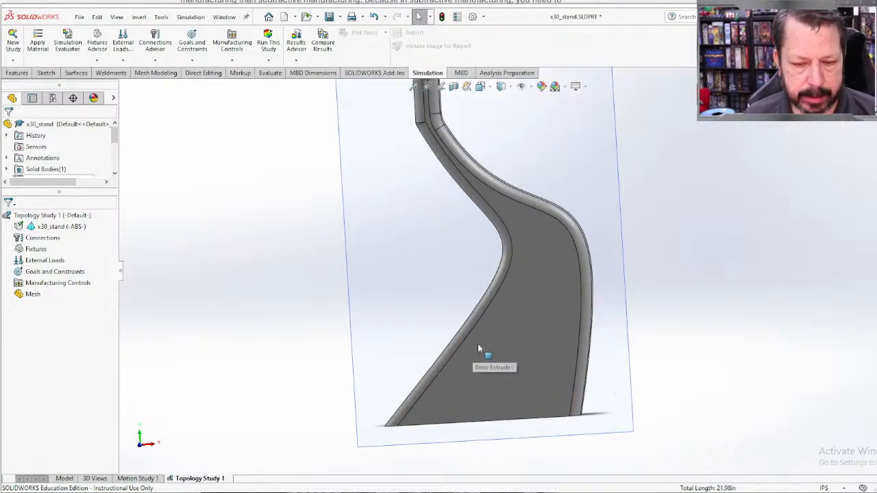
{"action": "middle_click_drag", "start_coordinate": [478, 344], "coordinate": [437, 352]}
{"action": "scroll", "coordinate": [436, 352], "scroll_direction": "up", "scroll_amount": 3}
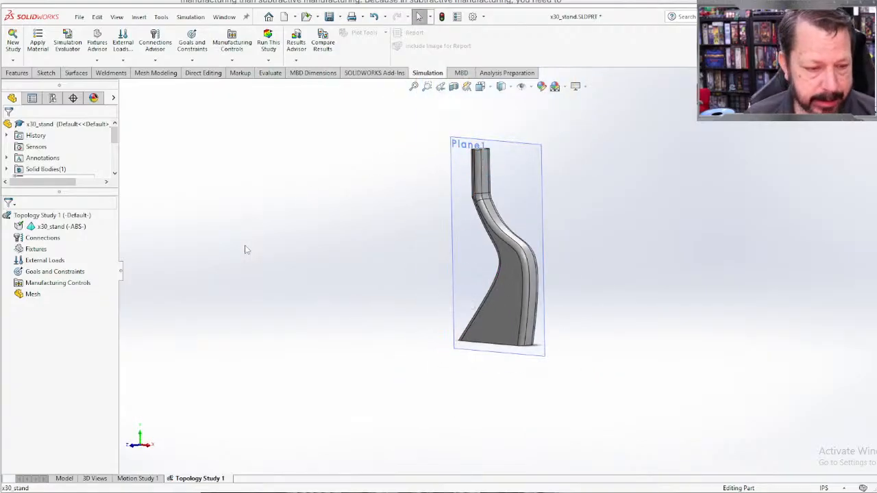
{"action": "right_click", "coordinate": [38, 252]}
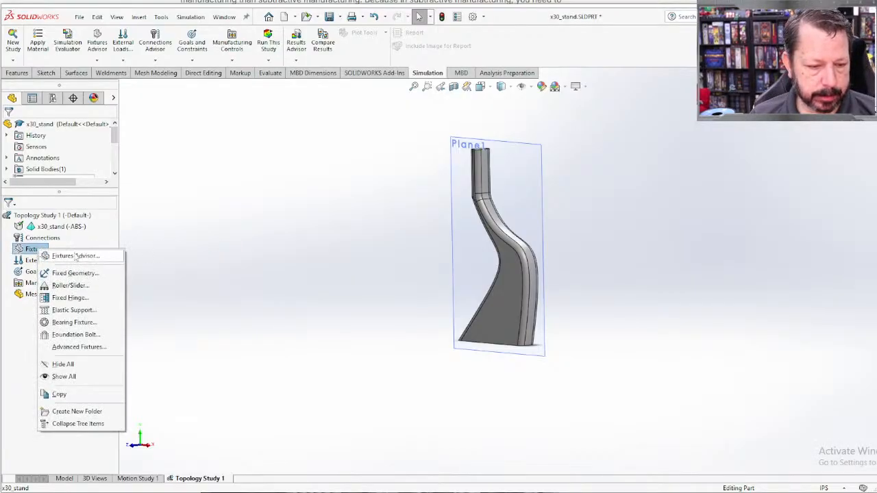
{"action": "left_click", "coordinate": [74, 273]}
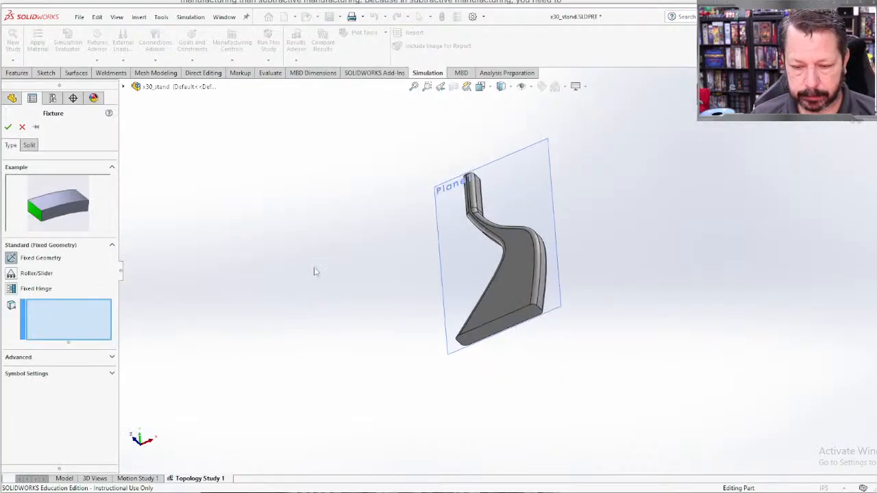
{"action": "left_click", "coordinate": [502, 331]}
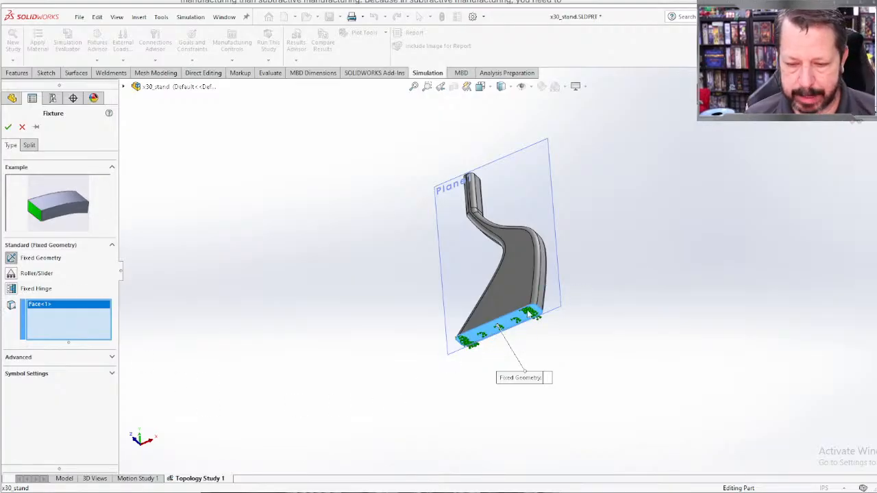
{"action": "left_click", "coordinate": [8, 127]}
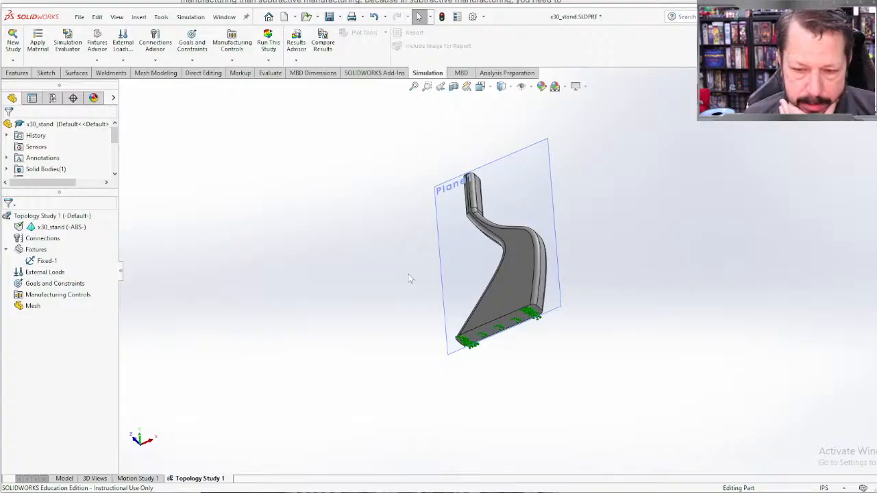
Step: Start a force load on the flat end face at the top of the stand's neck
{"action": "middle_click_drag", "start_coordinate": [219, 272], "coordinate": [251, 401]}
{"action": "scroll", "coordinate": [479, 160], "scroll_direction": "down", "scroll_amount": 3}
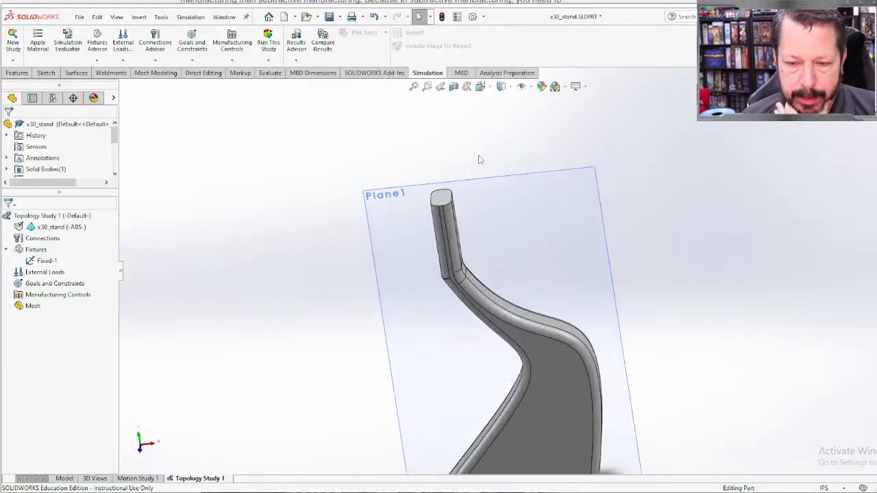
{"action": "scroll", "coordinate": [479, 159], "scroll_direction": "down", "scroll_amount": 2}
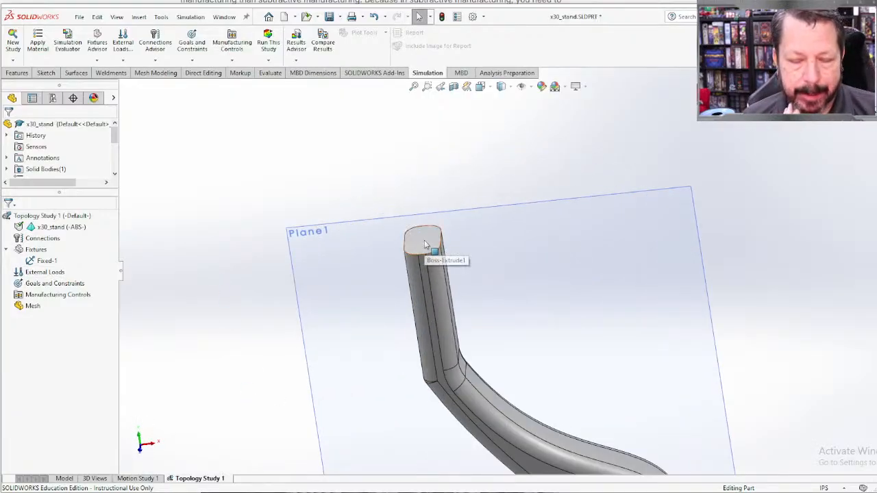
{"action": "left_click", "coordinate": [425, 244]}
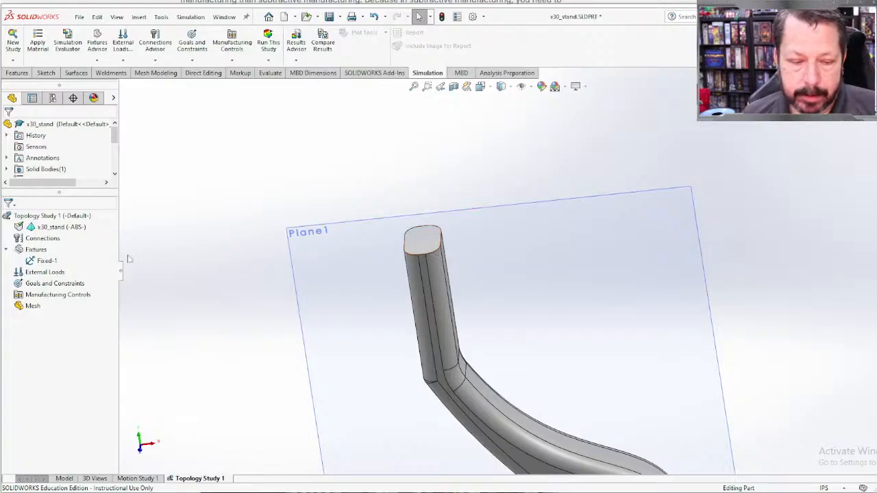
{"action": "right_click", "coordinate": [60, 274]}
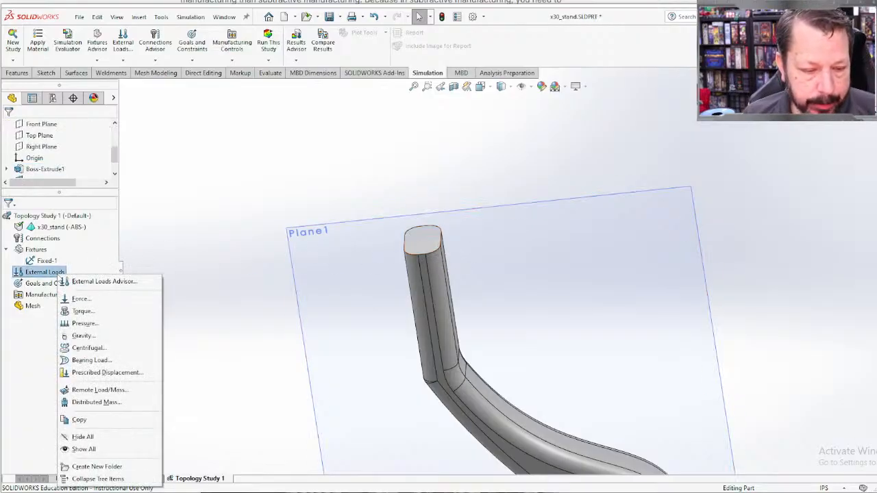
{"action": "key", "text": "Escape"}
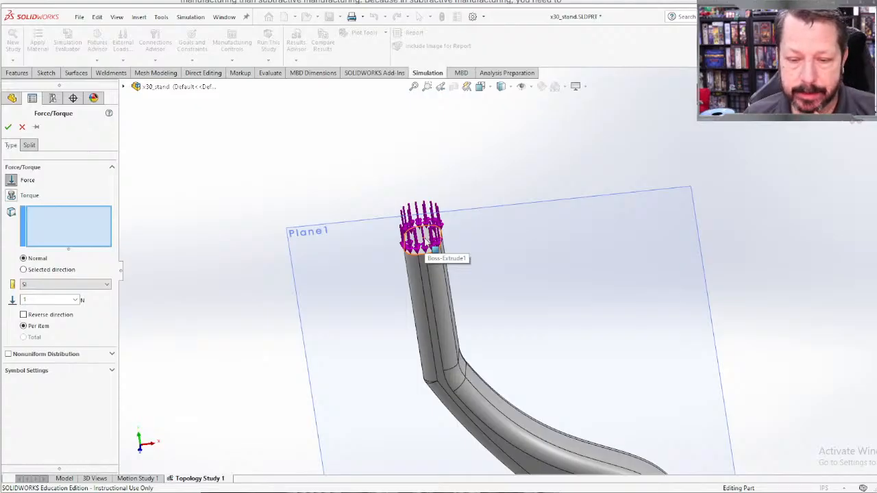
{"action": "left_click", "coordinate": [434, 244]}
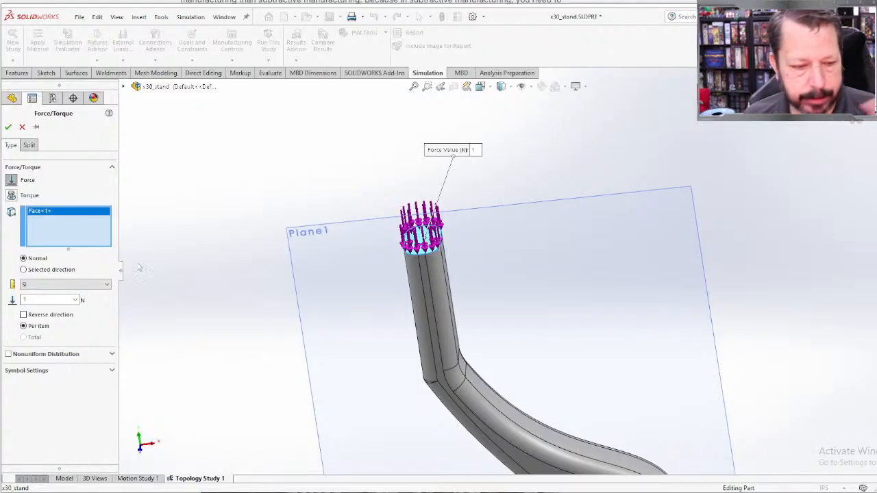
Step: Set the force's units to English (IPS) and its value to 3 lbf, and complete the load
{"action": "left_click", "coordinate": [81, 286]}
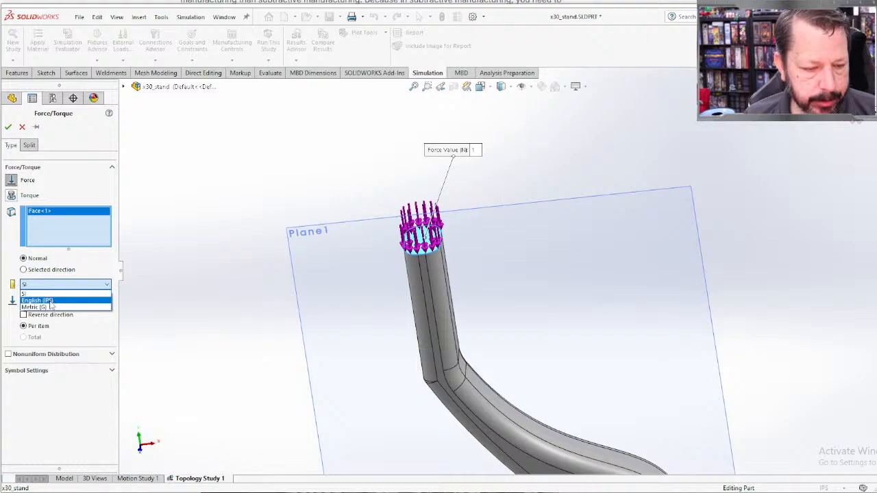
{"action": "left_click", "coordinate": [50, 301]}
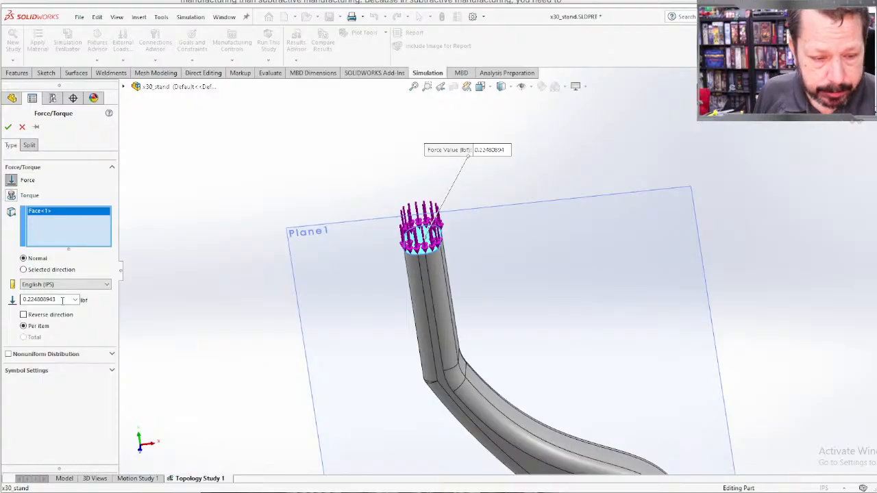
{"action": "double_click", "coordinate": [61, 300]}
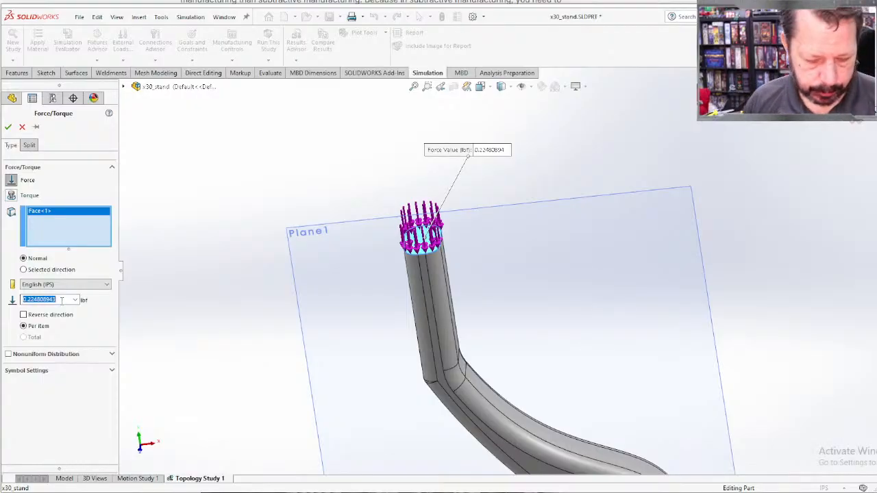
{"action": "type", "text": "3"}
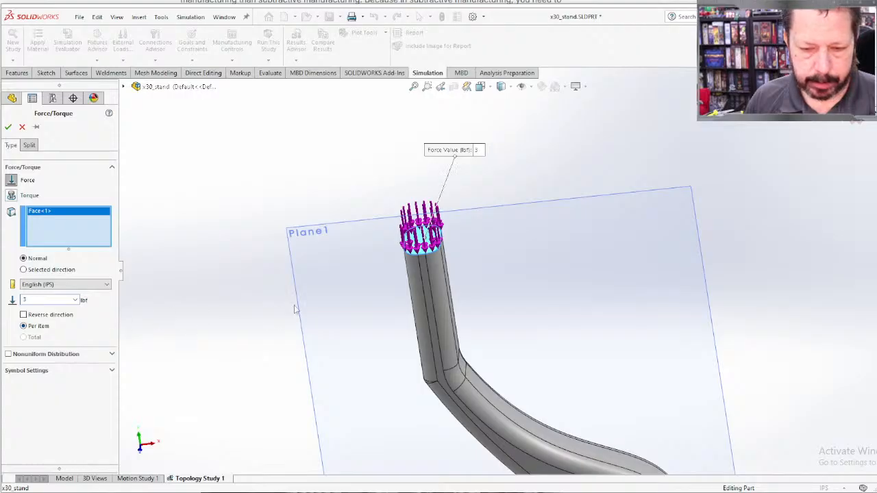
{"action": "scroll", "coordinate": [444, 266], "scroll_direction": "down", "scroll_amount": 4}
{"action": "scroll", "coordinate": [446, 274], "scroll_direction": "up", "scroll_amount": 7}
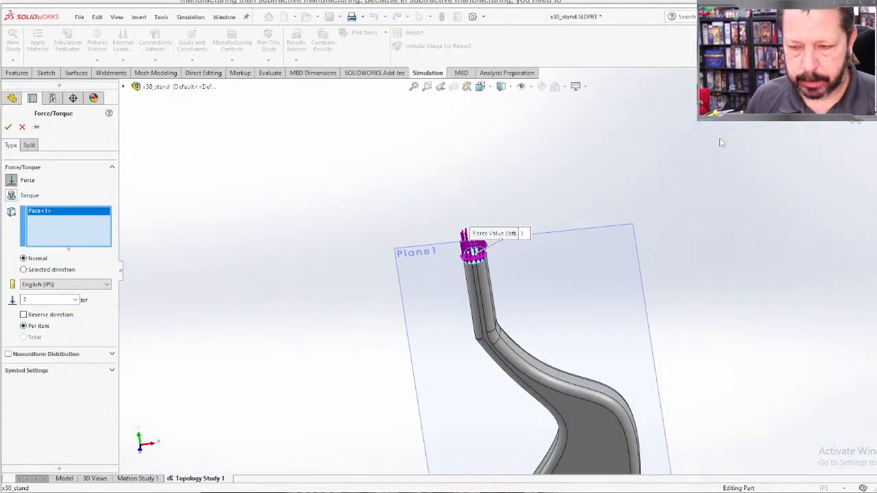
{"action": "key", "text": "Return"}
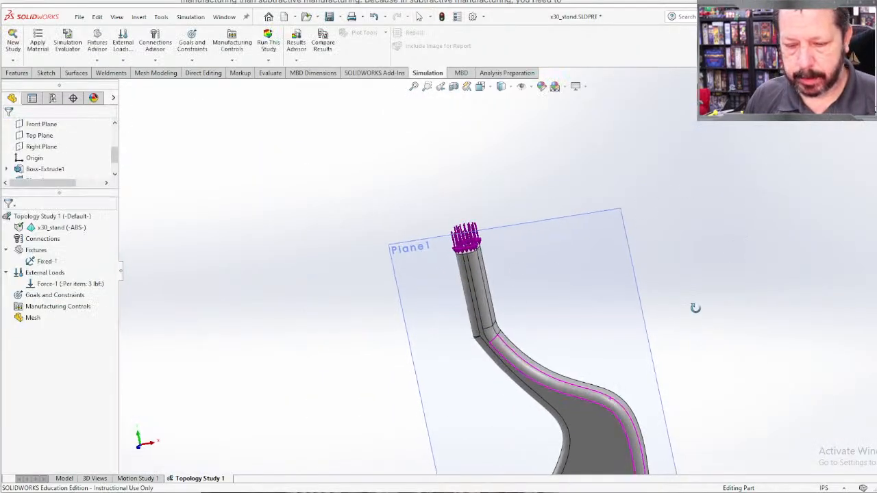
Step: Add a Best Stiffness to Weight ratio goal to the topology study
{"action": "scroll", "coordinate": [685, 356], "scroll_direction": "down", "scroll_amount": 4}
{"action": "scroll", "coordinate": [493, 288], "scroll_direction": "up", "scroll_amount": 3}
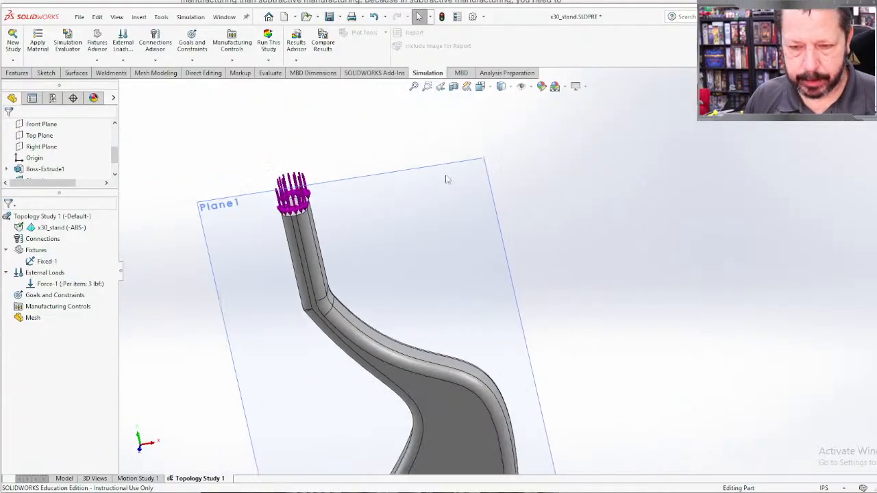
{"action": "left_click", "coordinate": [414, 87]}
{"action": "middle_click_drag", "start_coordinate": [656, 297], "coordinate": [446, 125]}
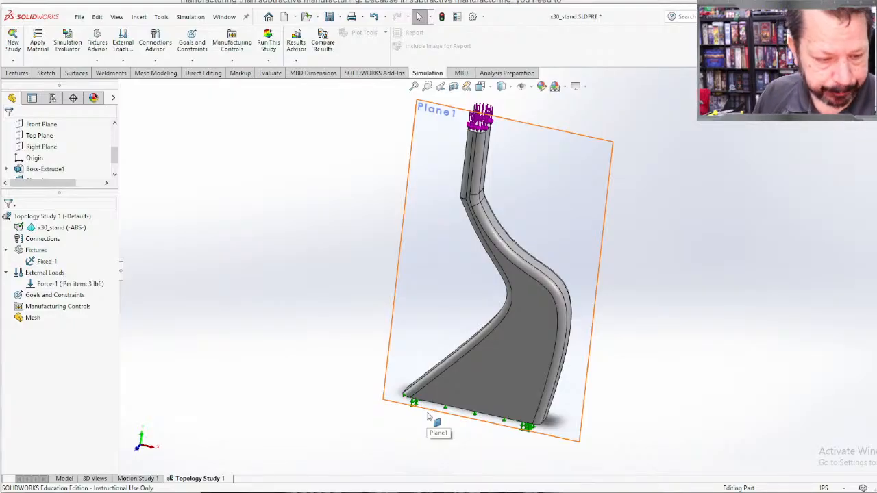
{"action": "right_click", "coordinate": [41, 299]}
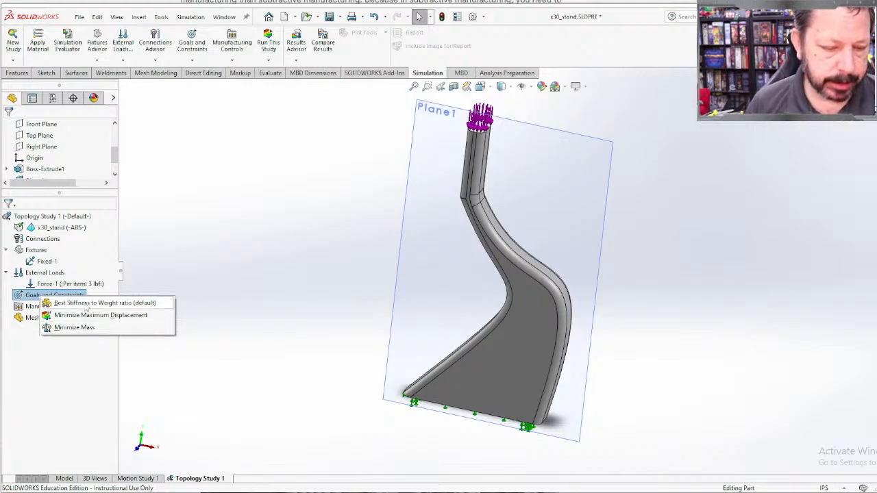
{"action": "left_click", "coordinate": [85, 305]}
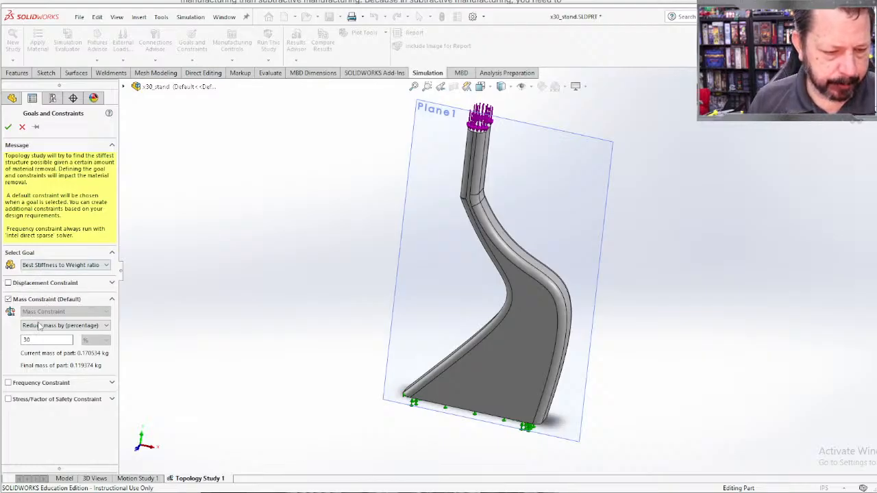
Step: Set the goal's default mass constraint to reduce the part's mass by 40 percent
{"action": "double_click", "coordinate": [26, 339]}
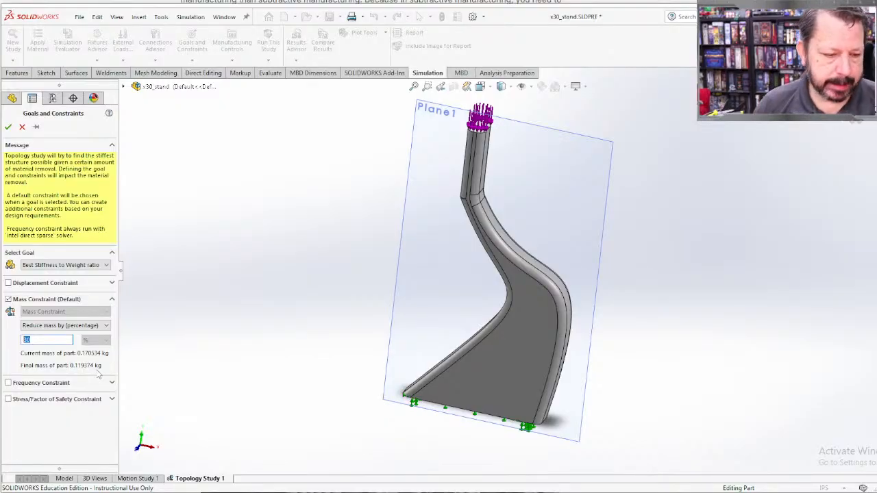
{"action": "left_click", "coordinate": [32, 340]}
{"action": "type", "text": "40"}
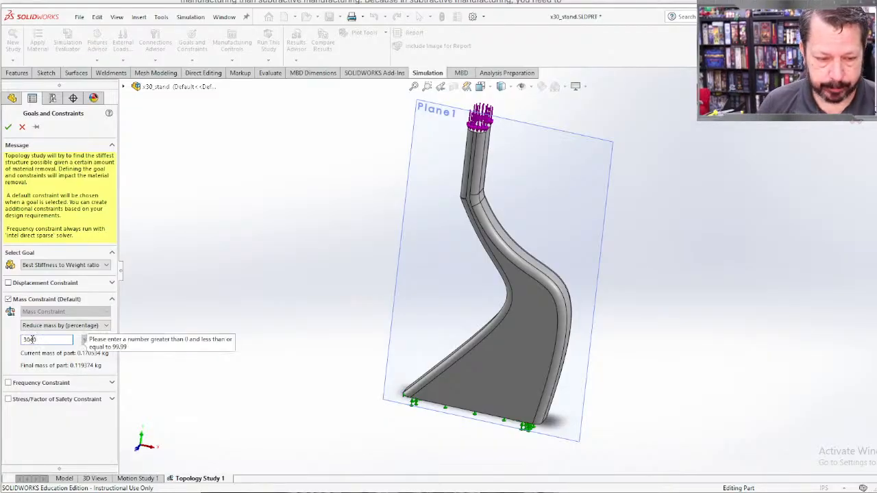
{"action": "key", "text": "BackSpace"}
{"action": "key", "text": "BackSpace"}
{"action": "key", "text": "BackSpace"}
{"action": "key", "text": "BackSpace"}
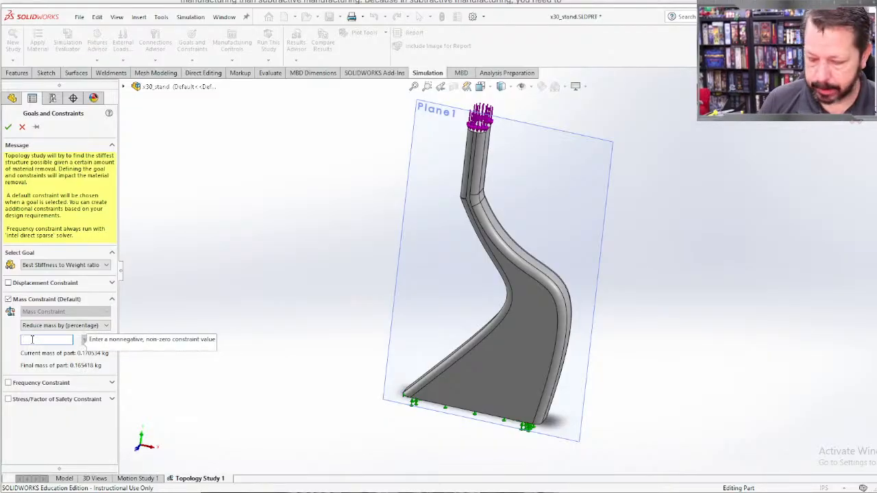
{"action": "type", "text": "40"}
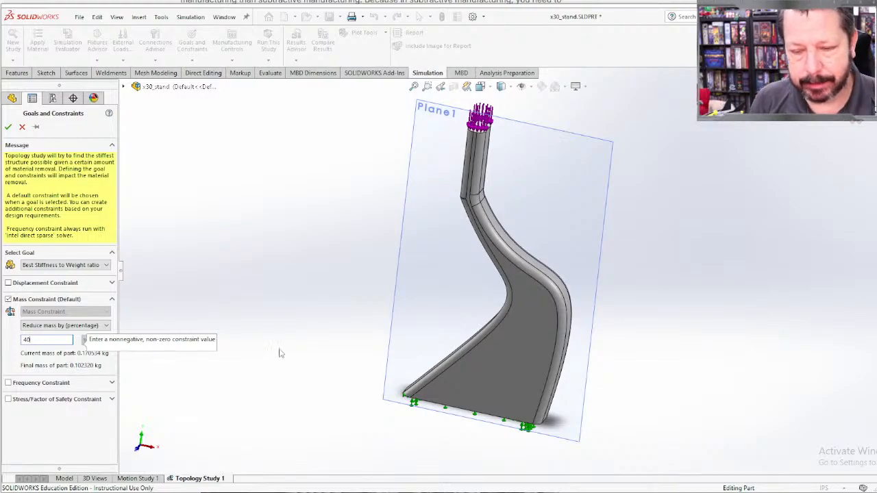
{"action": "scroll", "coordinate": [248, 265], "scroll_direction": "down", "scroll_amount": 2}
{"action": "scroll", "coordinate": [248, 265], "scroll_direction": "up", "scroll_amount": 2}
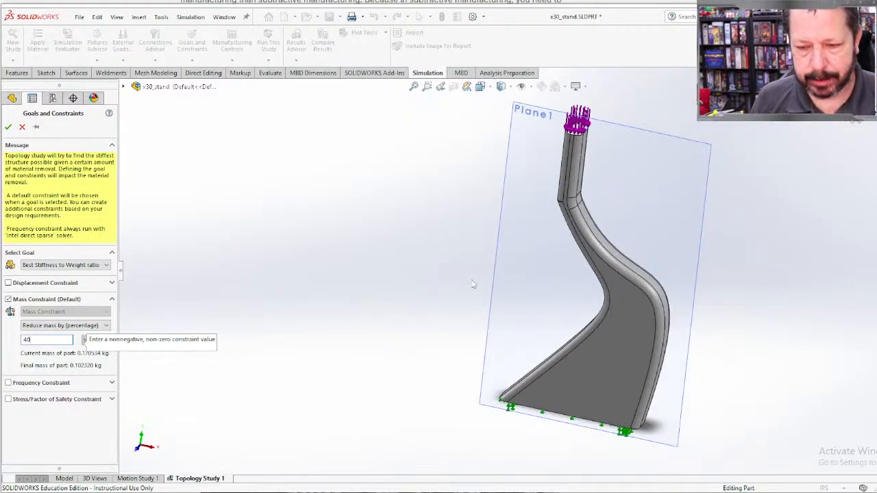
{"action": "scroll", "coordinate": [536, 282], "scroll_direction": "up", "scroll_amount": 1}
{"action": "middle_click_drag", "start_coordinate": [646, 296], "coordinate": [454, 290], "text": "ctrl"}
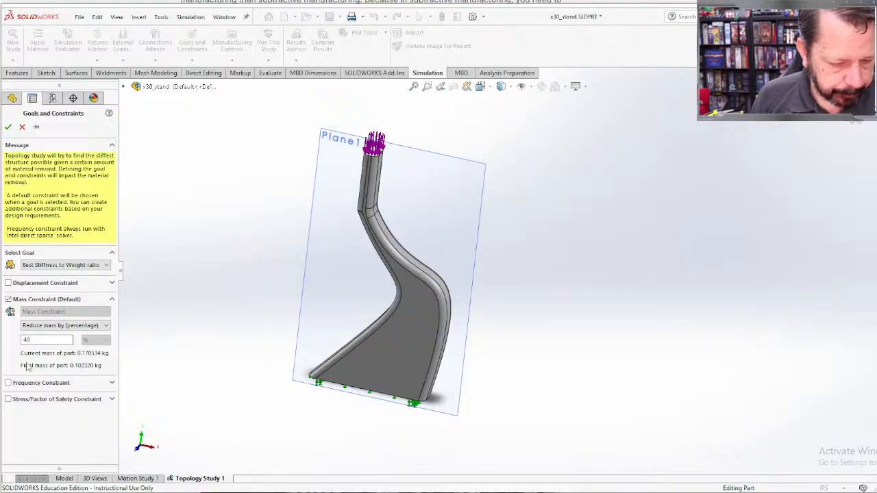
Step: Try to add a Factor of Safety constraint greater than 2 to the topology goal
{"action": "left_click", "coordinate": [30, 400]}
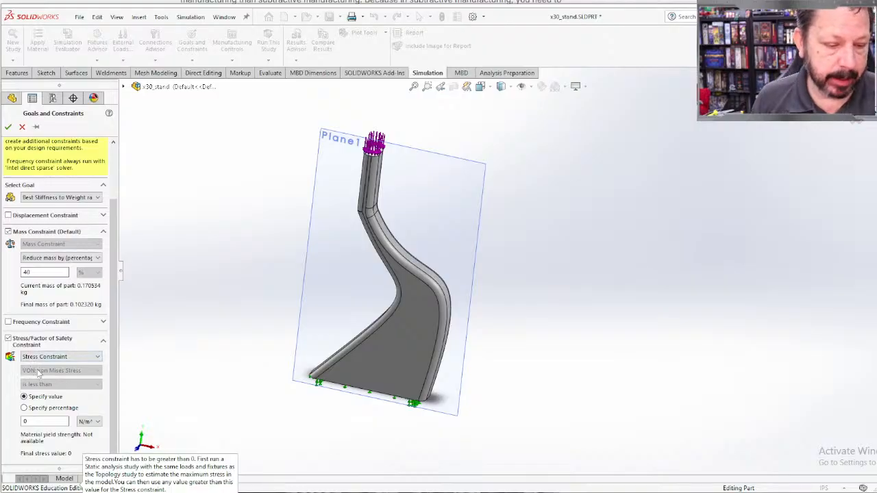
{"action": "left_click", "coordinate": [43, 360]}
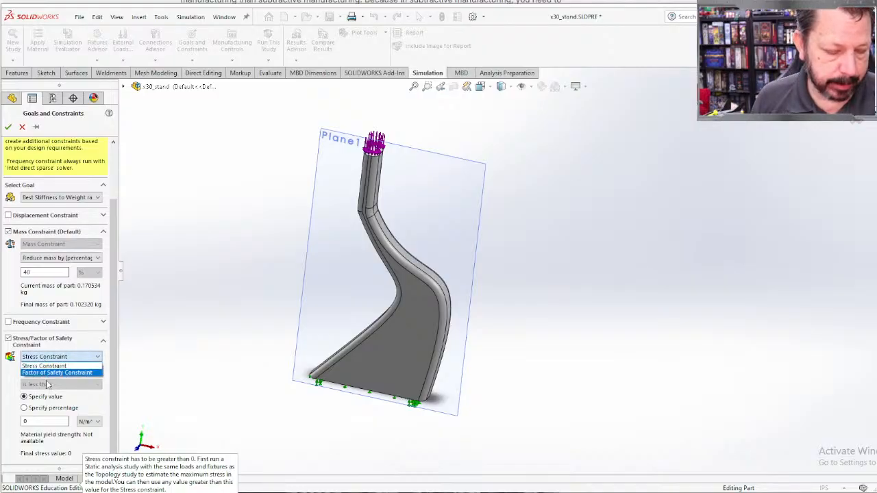
{"action": "left_click", "coordinate": [51, 373]}
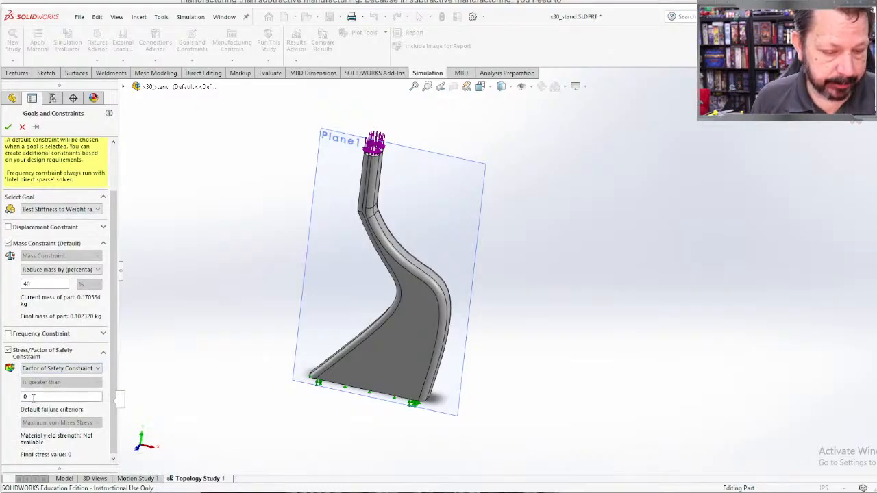
{"action": "left_click_drag", "start_coordinate": [34, 396], "coordinate": [11, 398]}
{"action": "type", "text": "2"}
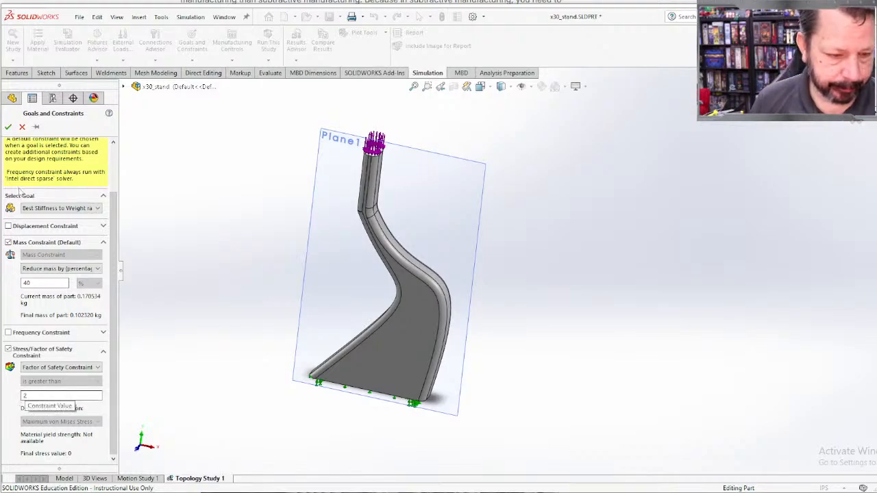
{"action": "left_click", "coordinate": [9, 127]}
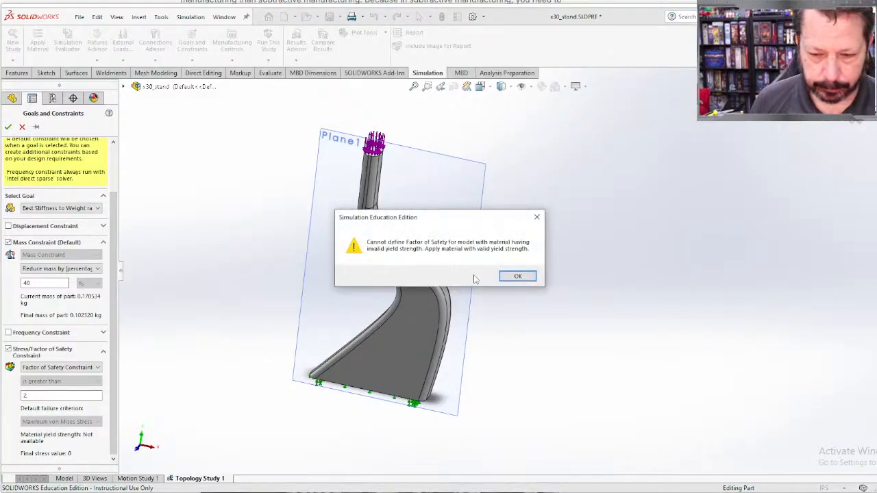
{"action": "left_click", "coordinate": [519, 277]}
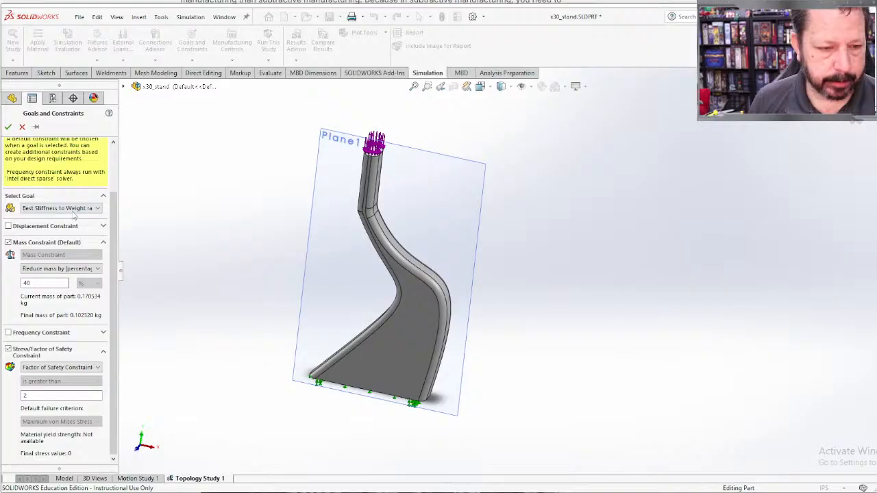
Step: Remove the Stress/Factor of Safety constraint and complete the goal with only its mass constraint
{"action": "left_click", "coordinate": [49, 367]}
{"action": "left_click", "coordinate": [58, 367]}
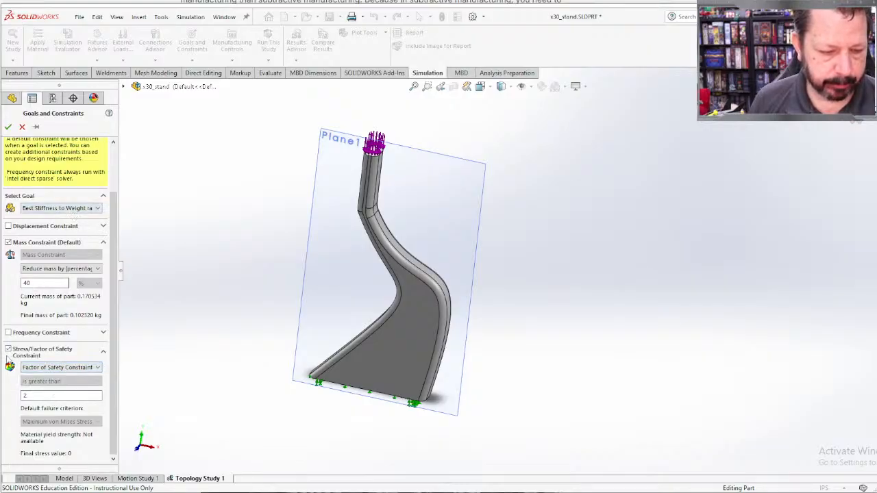
{"action": "left_click", "coordinate": [8, 127]}
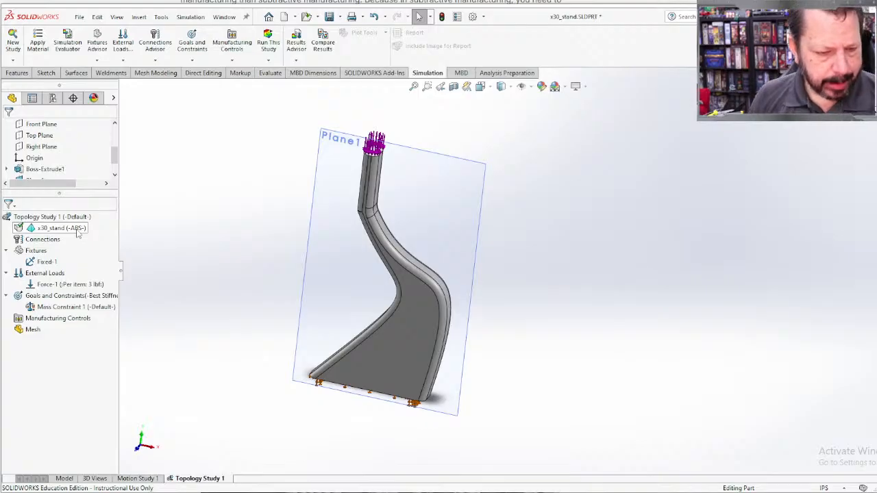
Step: Start a preserved region among the manufacturing controls, using the flat bottom face of the stand's base
{"action": "right_click", "coordinate": [41, 320]}
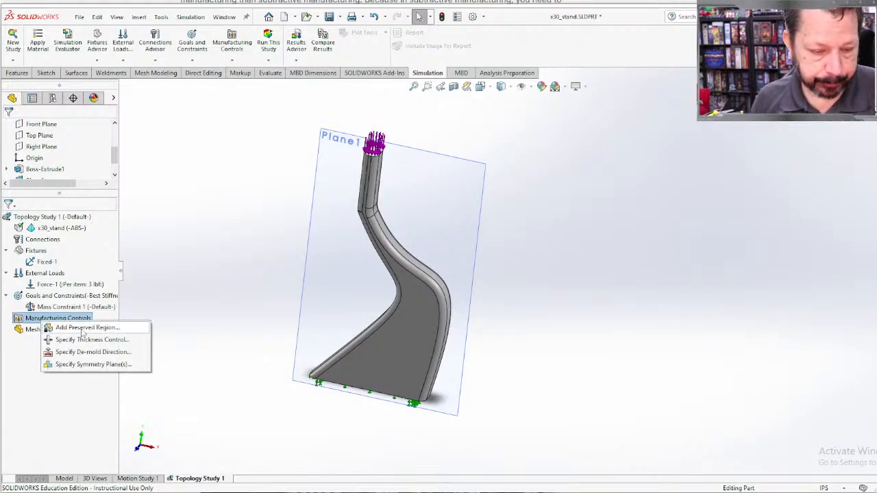
{"action": "left_click", "coordinate": [82, 328]}
{"action": "scroll", "coordinate": [364, 167], "scroll_direction": "down", "scroll_amount": 3}
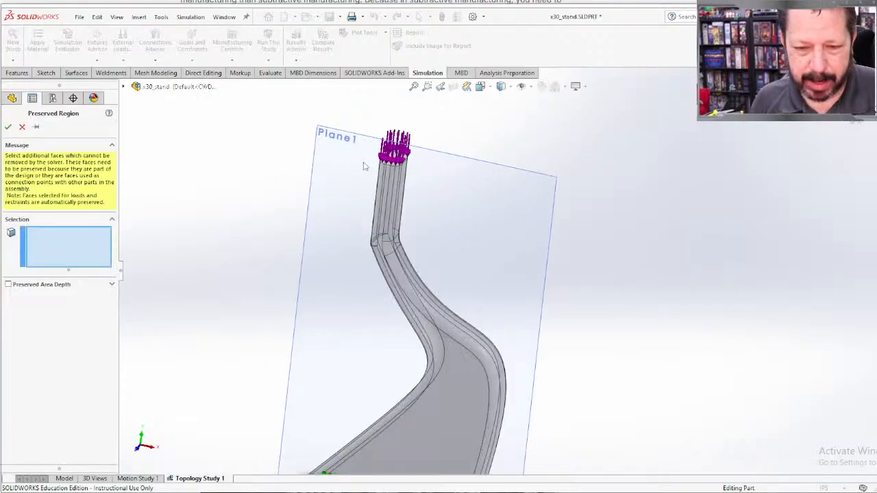
{"action": "scroll", "coordinate": [411, 206], "scroll_direction": "up", "scroll_amount": 4}
{"action": "middle_click_drag", "start_coordinate": [423, 274], "coordinate": [443, 97]}
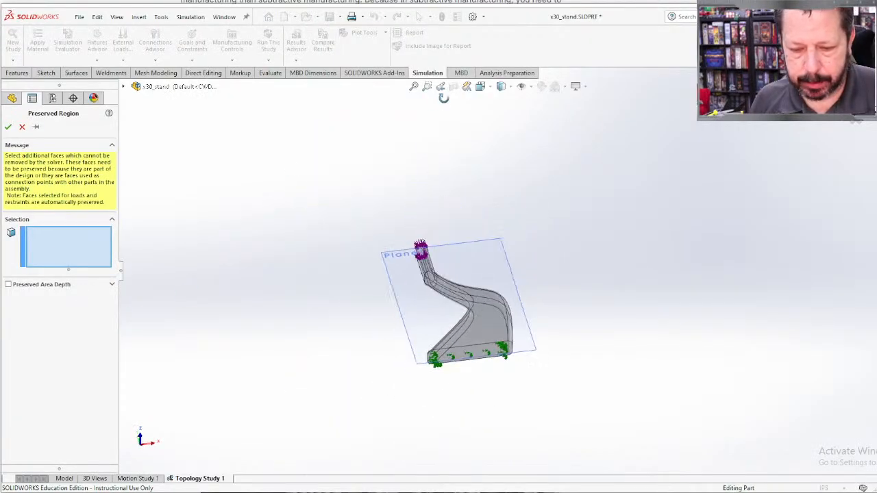
{"action": "scroll", "coordinate": [480, 377], "scroll_direction": "down", "scroll_amount": 5}
{"action": "left_click", "coordinate": [478, 254]}
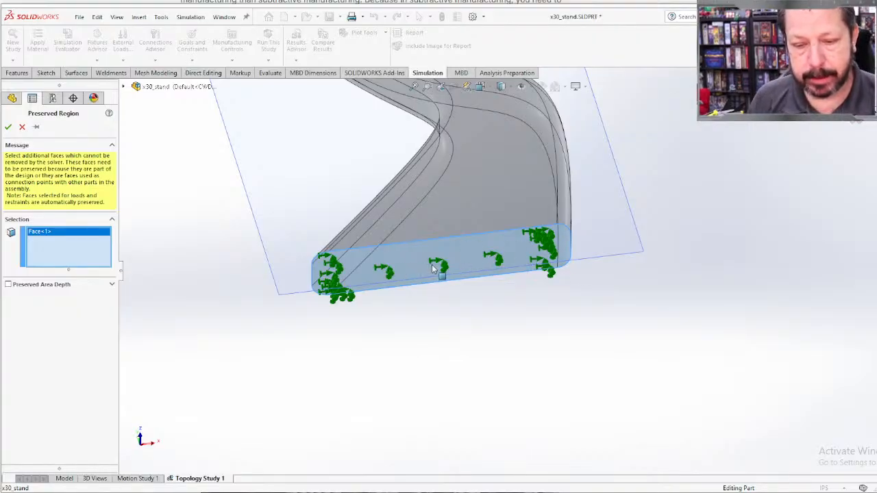
Step: Enable the preserved area depth for the base face and enter 0.25 mm
{"action": "middle_click_drag", "start_coordinate": [437, 328], "coordinate": [441, 388]}
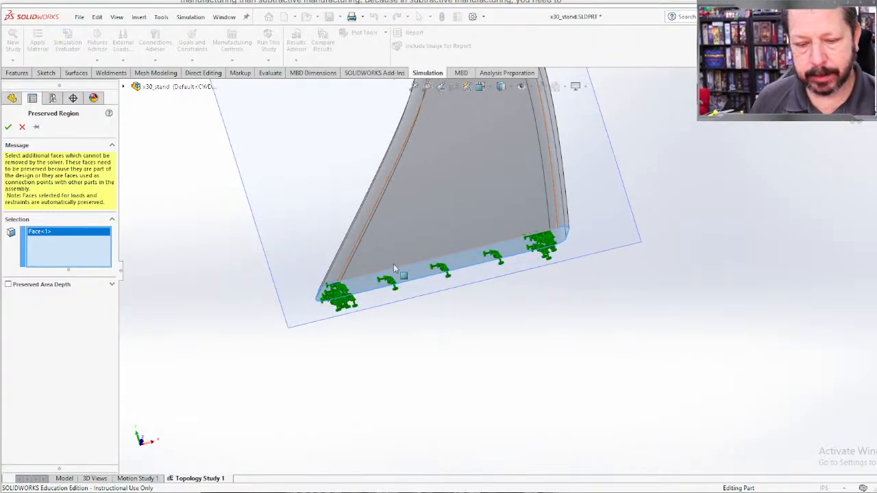
{"action": "key", "text": "f"}
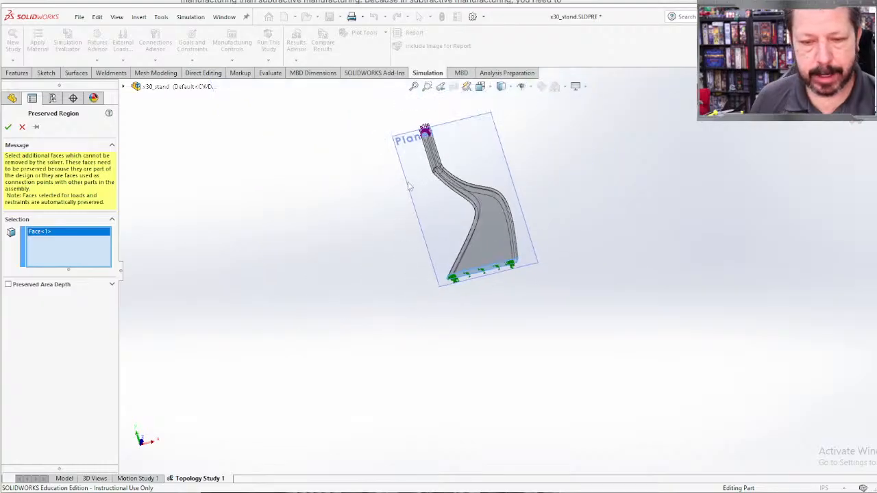
{"action": "scroll", "coordinate": [541, 367], "scroll_direction": "down", "scroll_amount": 4}
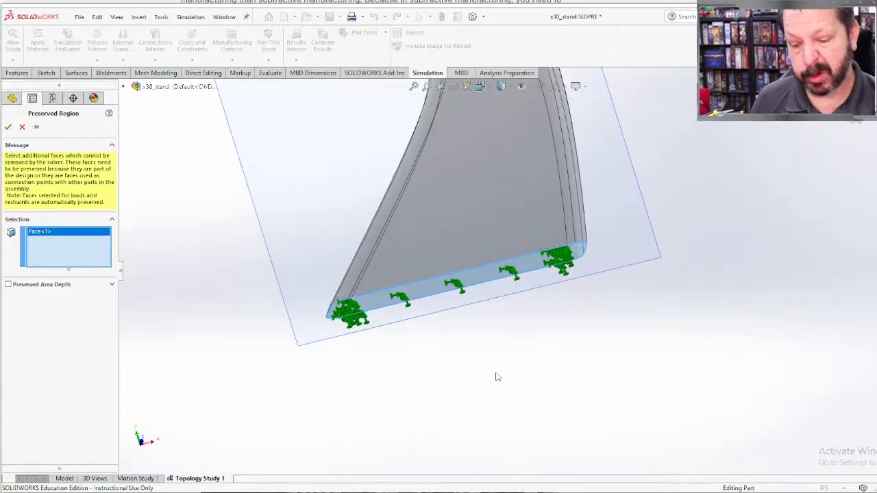
{"action": "middle_click_drag", "start_coordinate": [497, 374], "coordinate": [421, 354]}
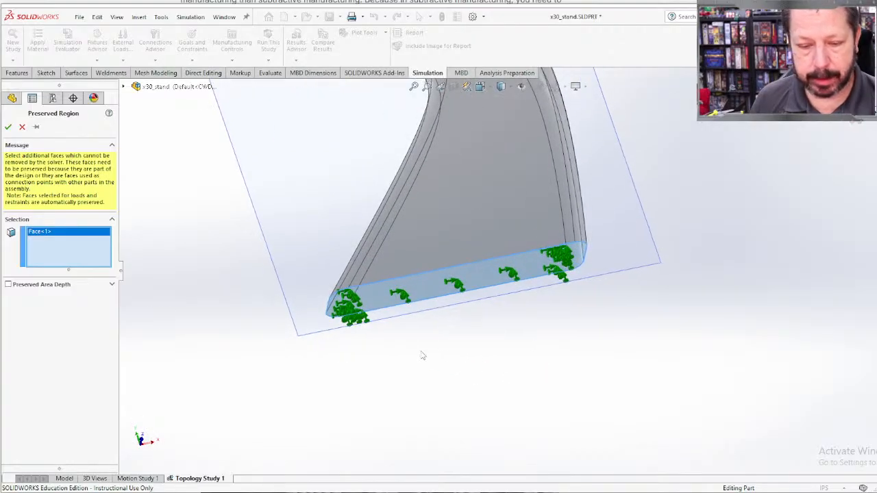
{"action": "left_click", "coordinate": [8, 284]}
{"action": "left_click_drag", "start_coordinate": [39, 322], "coordinate": [18, 322]}
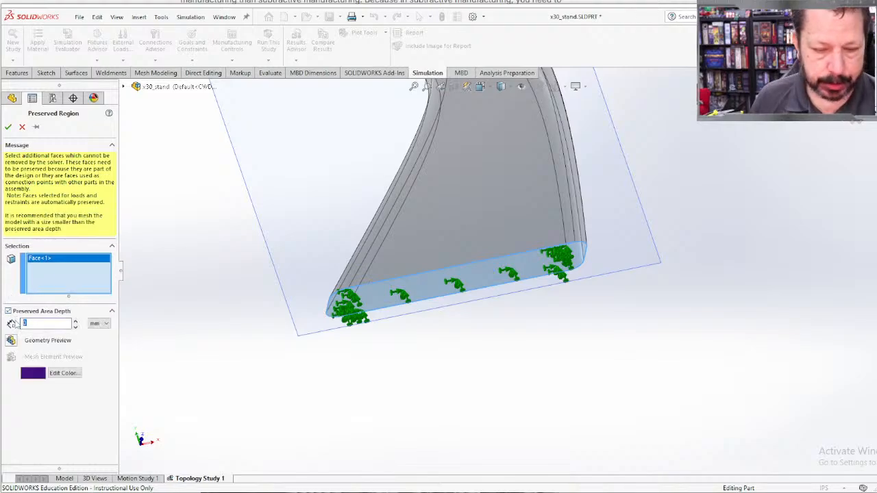
{"action": "type", "text": "0.25"}
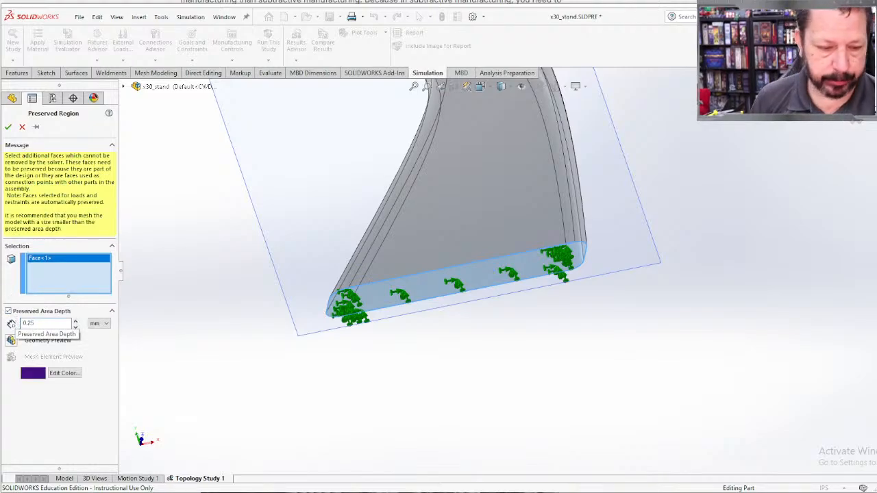
Step: Change the preserved area depth's unit to metres and set the depth to 0.25 m
{"action": "left_click", "coordinate": [99, 323]}
{"action": "left_click", "coordinate": [94, 351]}
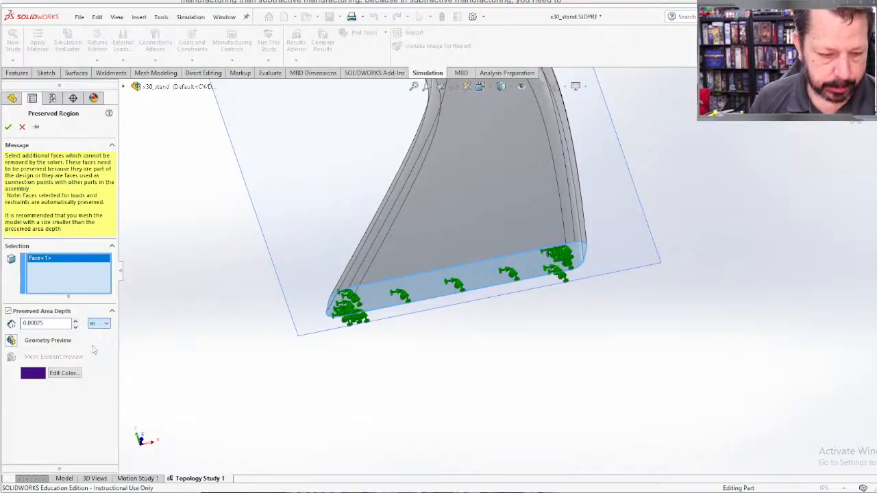
{"action": "left_click_drag", "start_coordinate": [46, 322], "coordinate": [18, 323]}
{"action": "type", "text": "0"}
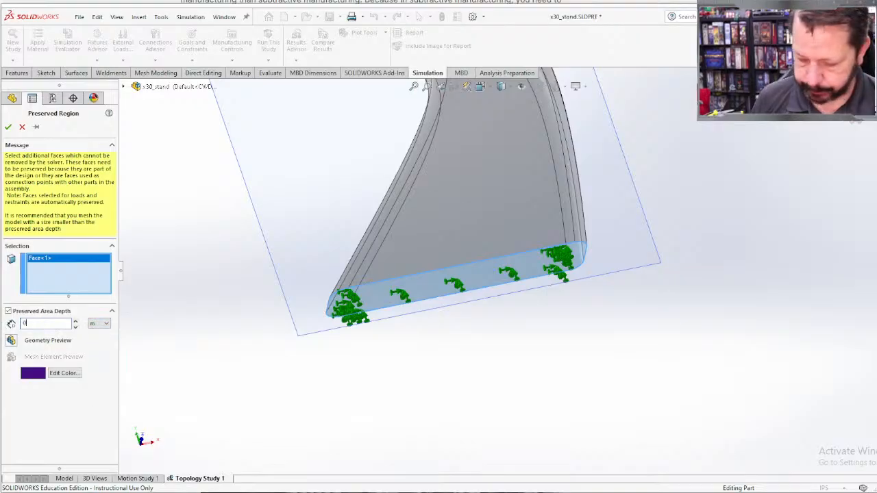
{"action": "type", "text": ".25"}
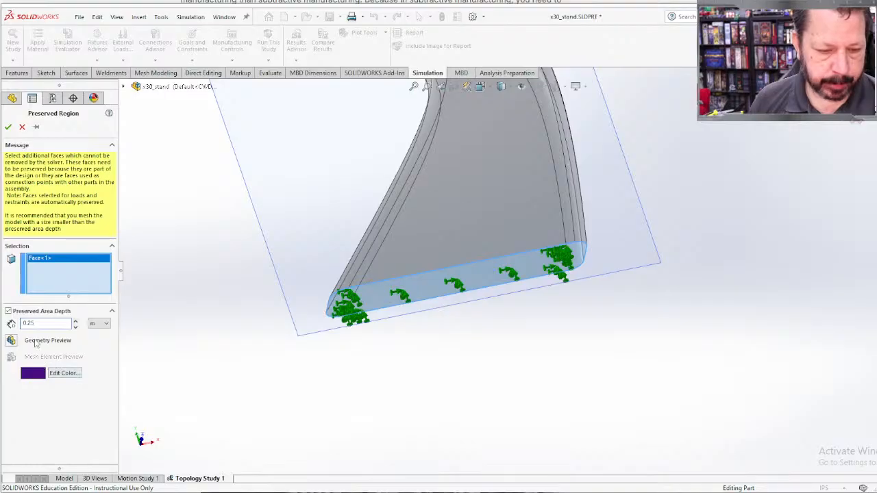
Step: Turn on the geometry preview of the preserved area and inspect its extent around the whole stand
{"action": "left_click", "coordinate": [13, 341]}
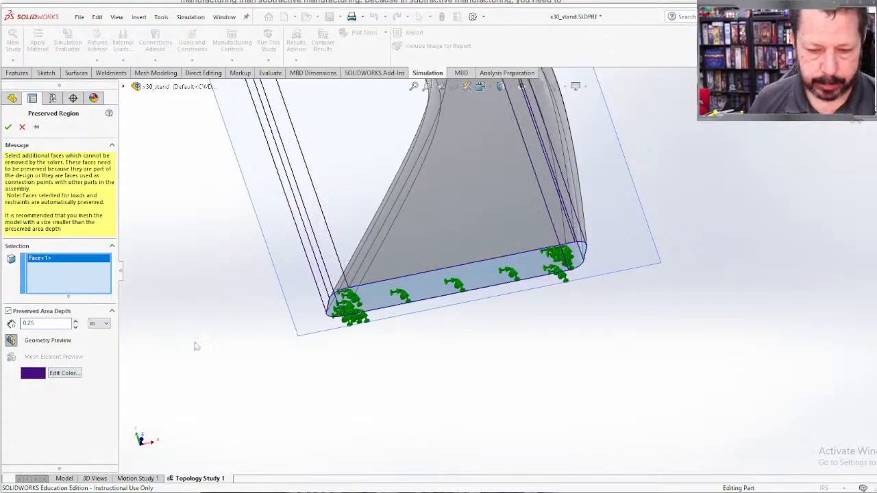
{"action": "scroll", "coordinate": [222, 343], "scroll_direction": "up", "scroll_amount": 5}
{"action": "scroll", "coordinate": [223, 342], "scroll_direction": "up", "scroll_amount": 2}
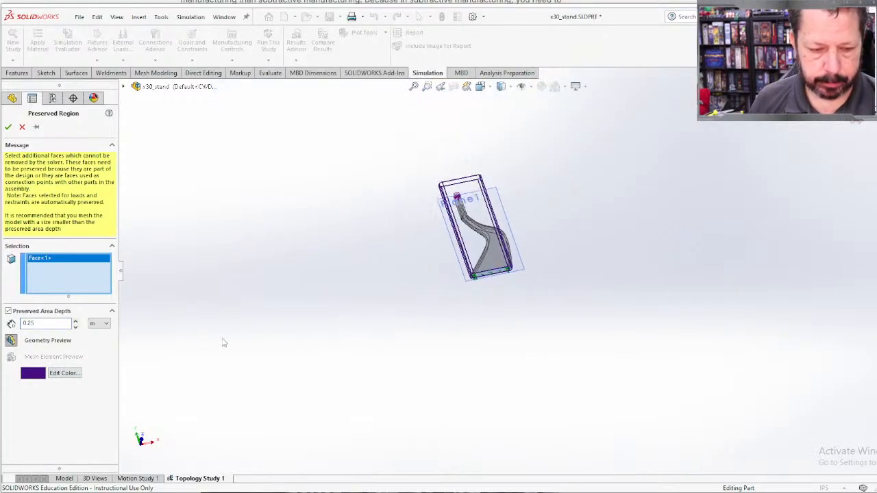
Step: Switch the preserved area depth's unit to inches and set the depth to 0.25 in
{"action": "left_click", "coordinate": [104, 325]}
{"action": "left_click", "coordinate": [101, 353]}
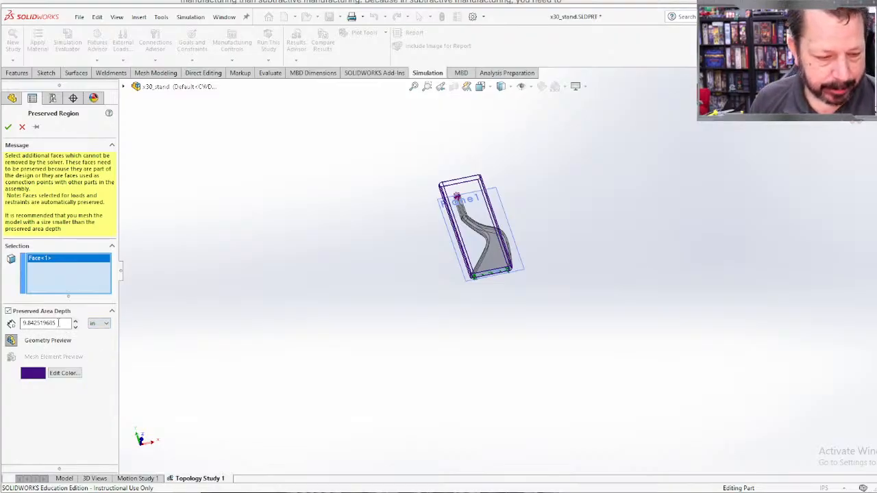
{"action": "double_click", "coordinate": [59, 323]}
{"action": "type", "text": "0.25"}
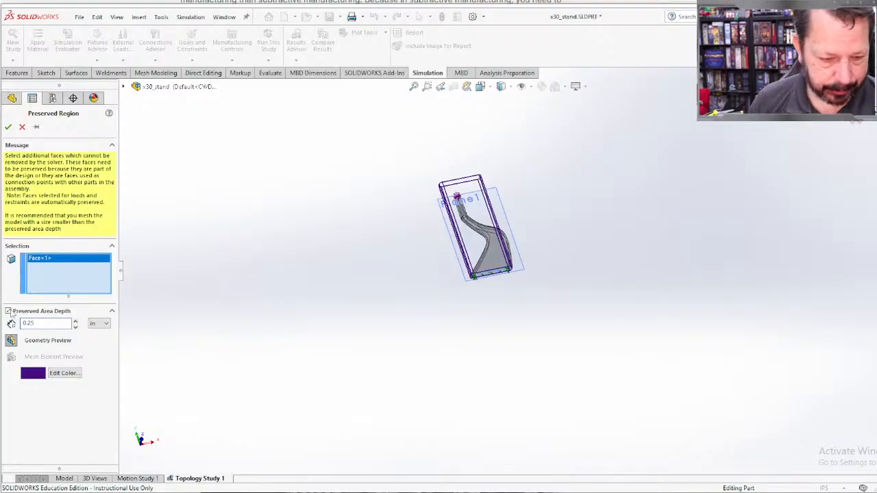
Step: Refresh the geometry preview of the preserved area and check its 0.25 in depth at the stand's base
{"action": "left_click", "coordinate": [10, 340]}
{"action": "scroll", "coordinate": [490, 251], "scroll_direction": "down", "scroll_amount": 10}
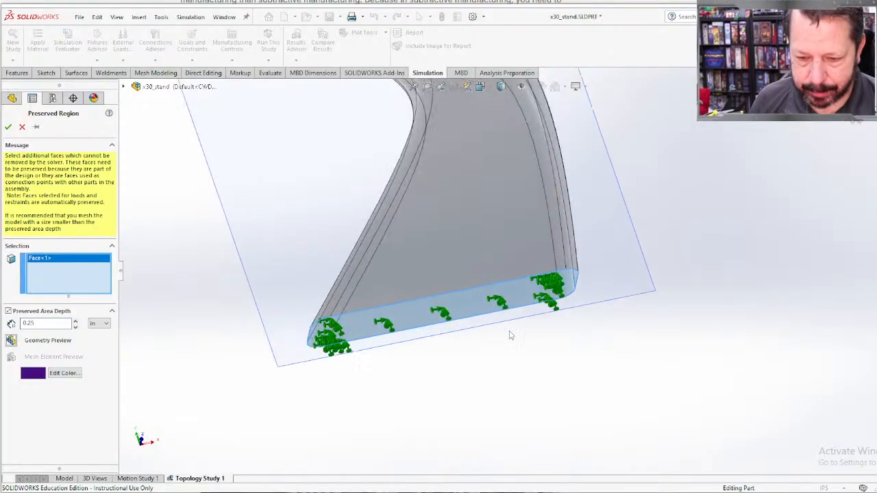
{"action": "middle_click_drag", "start_coordinate": [509, 335], "coordinate": [500, 407]}
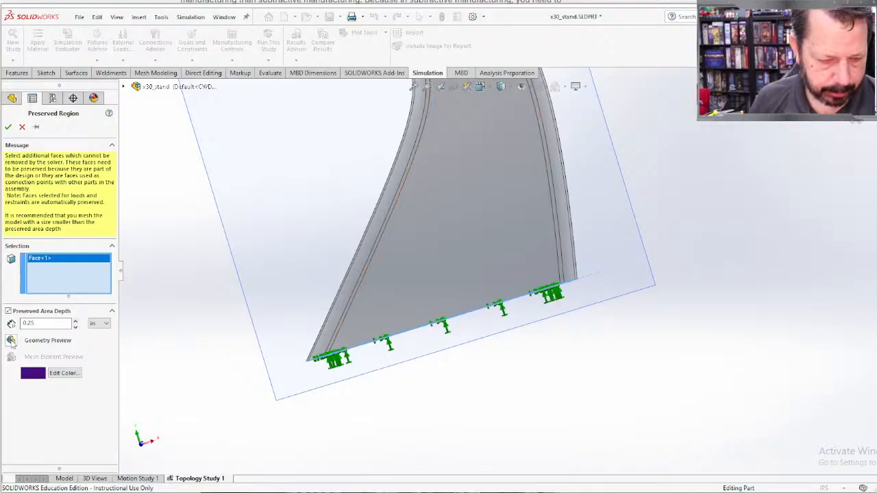
{"action": "left_click", "coordinate": [11, 342]}
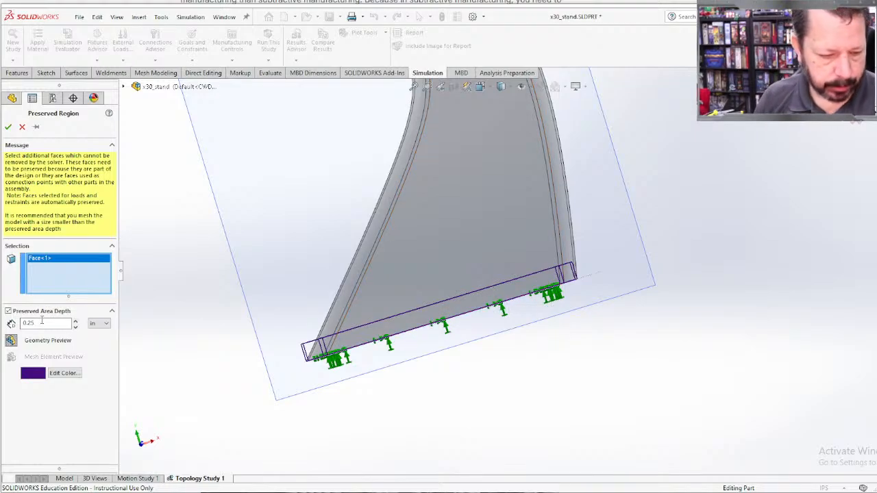
Step: Set the base face's preserved area depth to 0.5 in and accept the preserved region
{"action": "left_click_drag", "start_coordinate": [41, 320], "coordinate": [22, 325]}
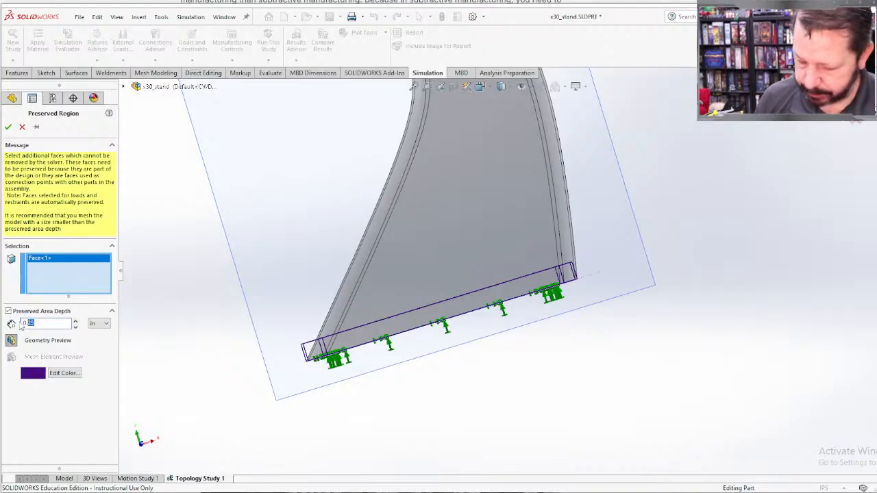
{"action": "type", "text": "0.5"}
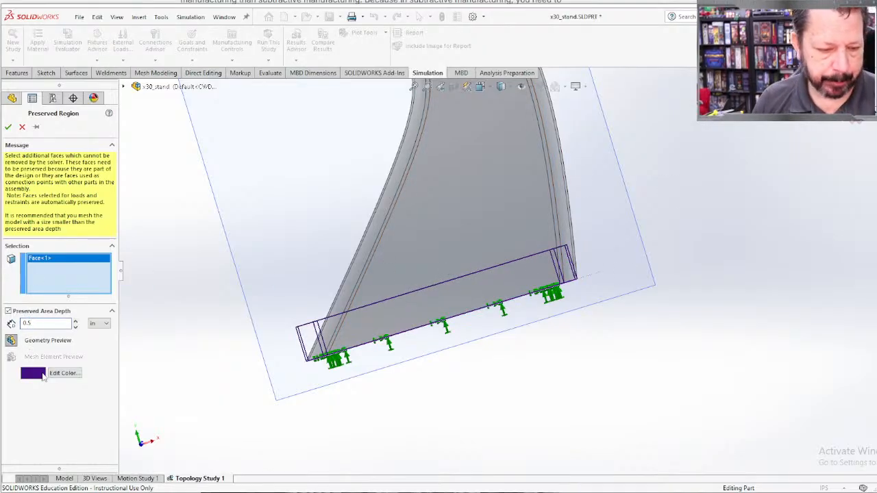
{"action": "left_click", "coordinate": [8, 126]}
Step: Start a second preserved region and select the loaded end face at the top of the stand's neck
{"action": "scroll", "coordinate": [397, 171], "scroll_direction": "down", "scroll_amount": 5}
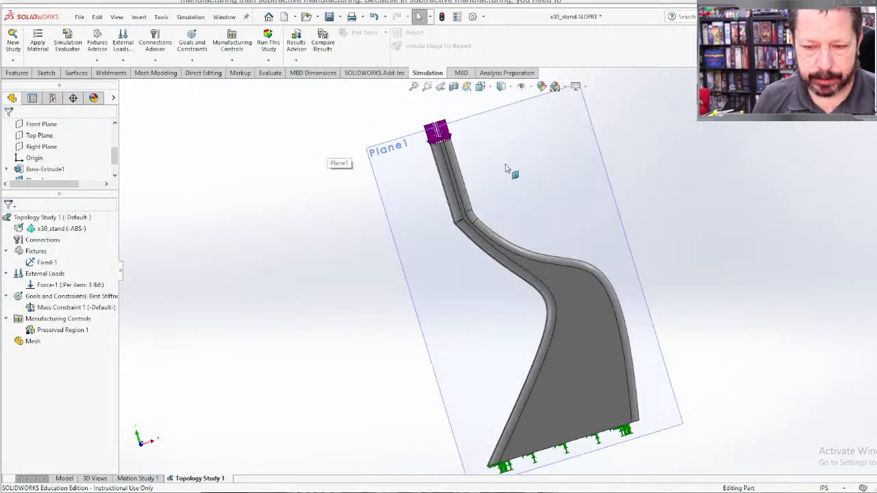
{"action": "right_click", "coordinate": [61, 320]}
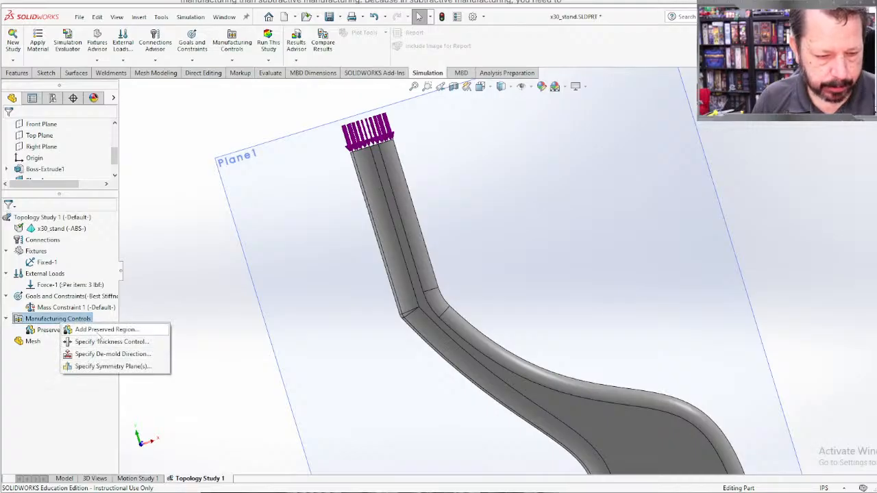
{"action": "left_click", "coordinate": [101, 332]}
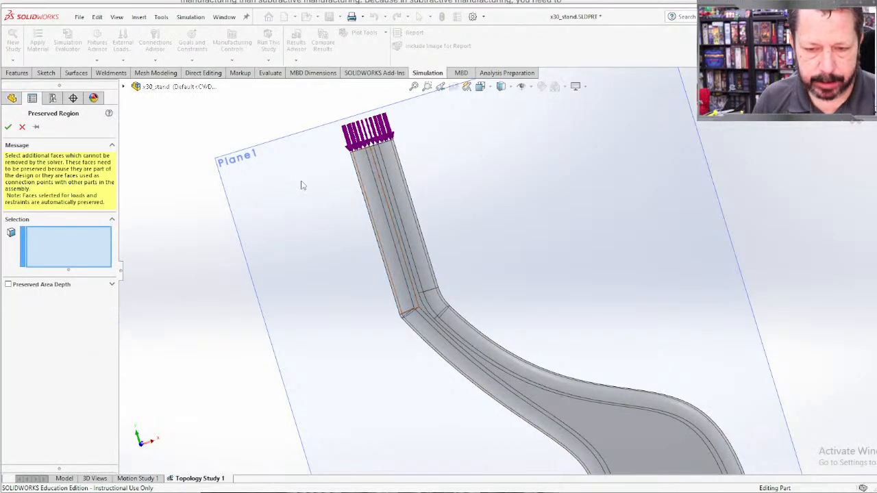
{"action": "middle_click_drag", "start_coordinate": [301, 184], "coordinate": [290, 215]}
{"action": "left_click", "coordinate": [378, 195]}
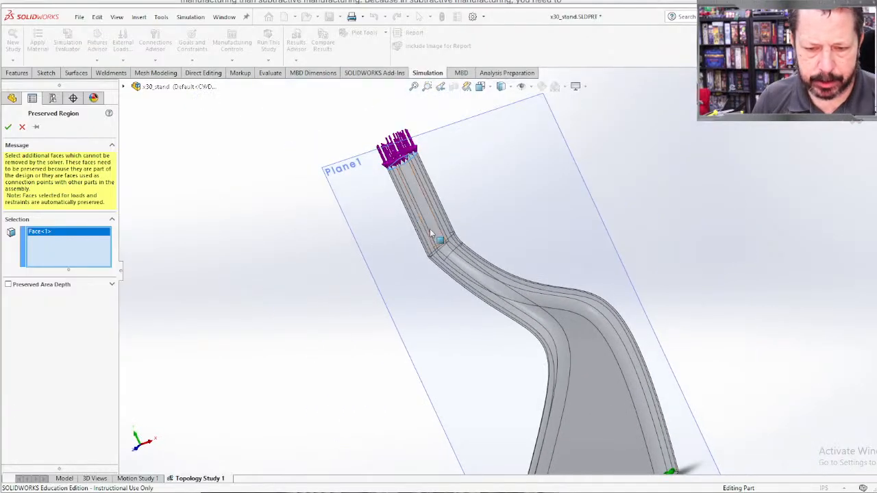
Step: Enable the preserved area depth for the neck's end face and set it to 1 in
{"action": "left_click", "coordinate": [8, 284]}
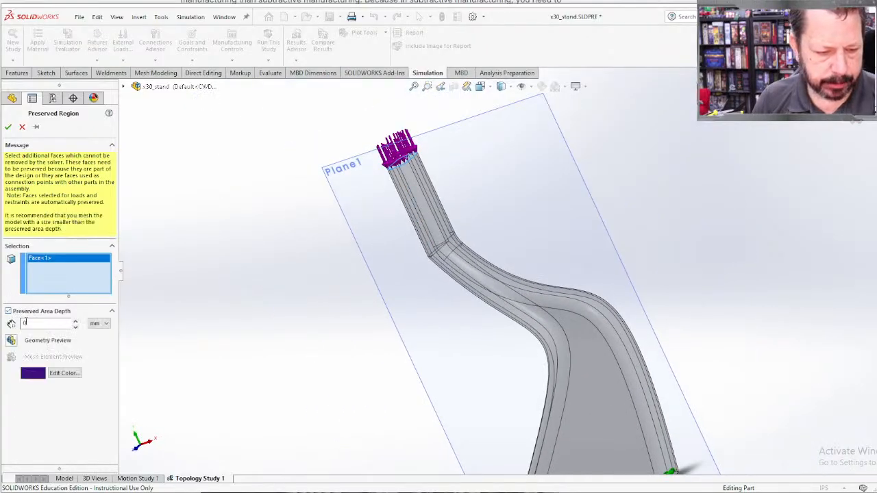
{"action": "left_click", "coordinate": [99, 323]}
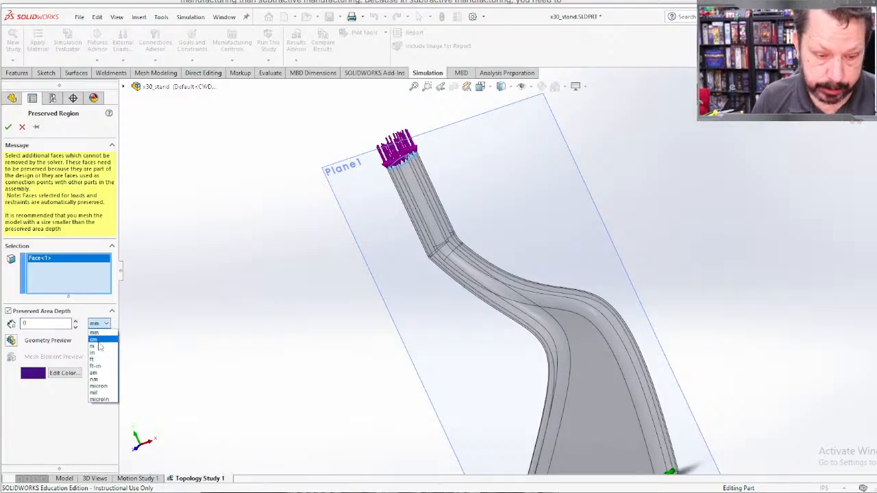
{"action": "left_click", "coordinate": [100, 353]}
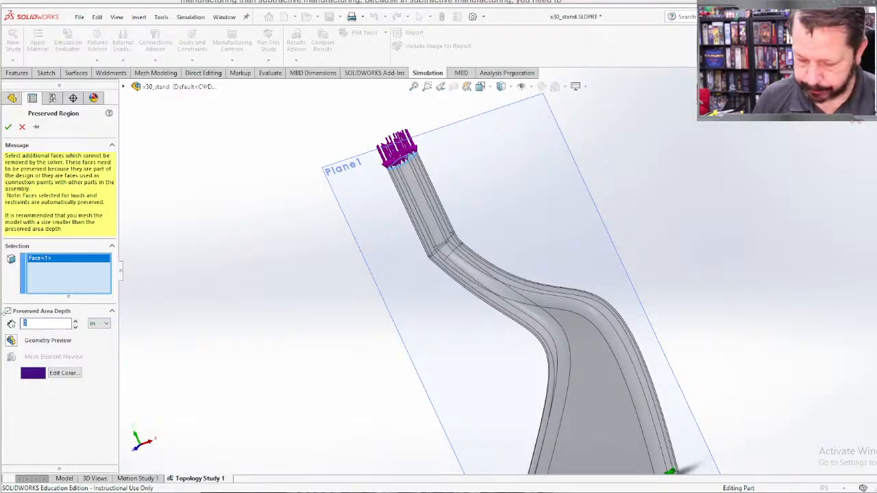
{"action": "type", "text": "1"}
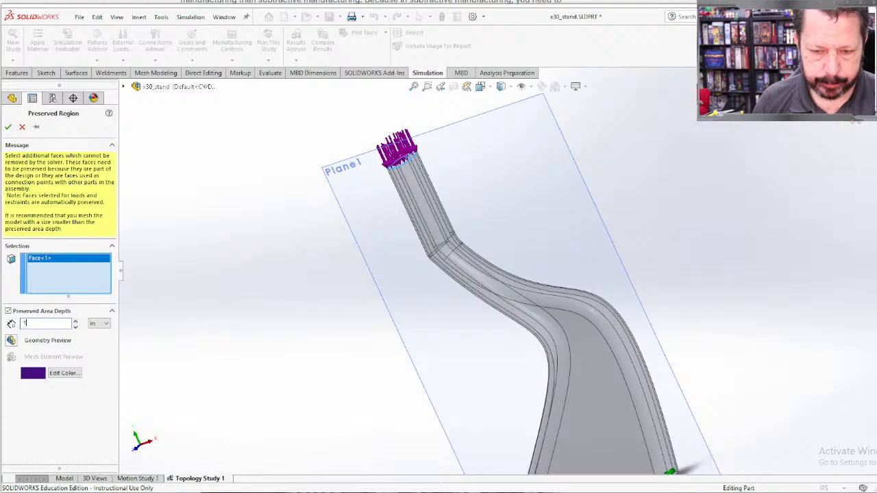
Step: Preview the neck's preserved area, change its preview color to black and accept the region
{"action": "left_click", "coordinate": [11, 341]}
{"action": "left_click", "coordinate": [27, 375]}
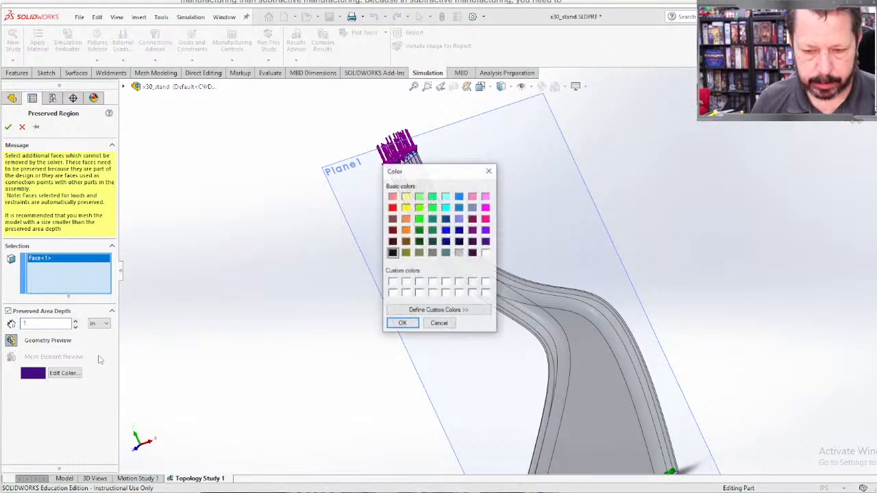
{"action": "left_click", "coordinate": [393, 253]}
{"action": "left_click", "coordinate": [401, 321]}
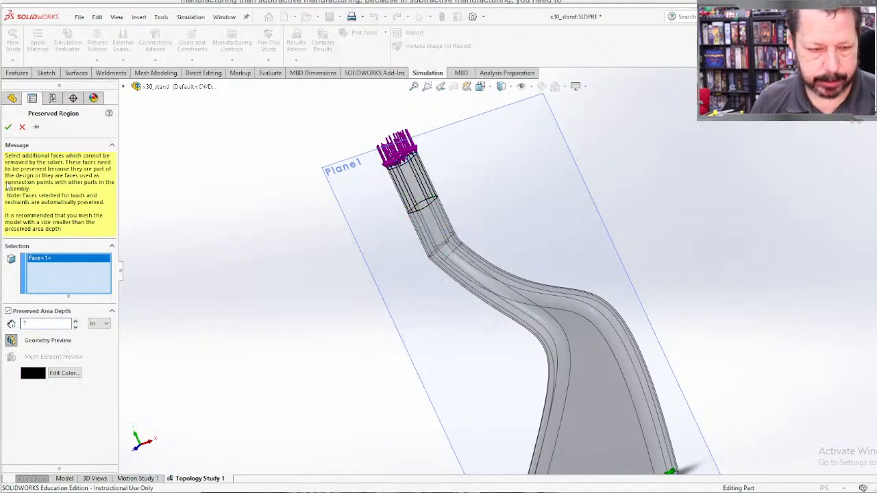
{"action": "left_click", "coordinate": [8, 127]}
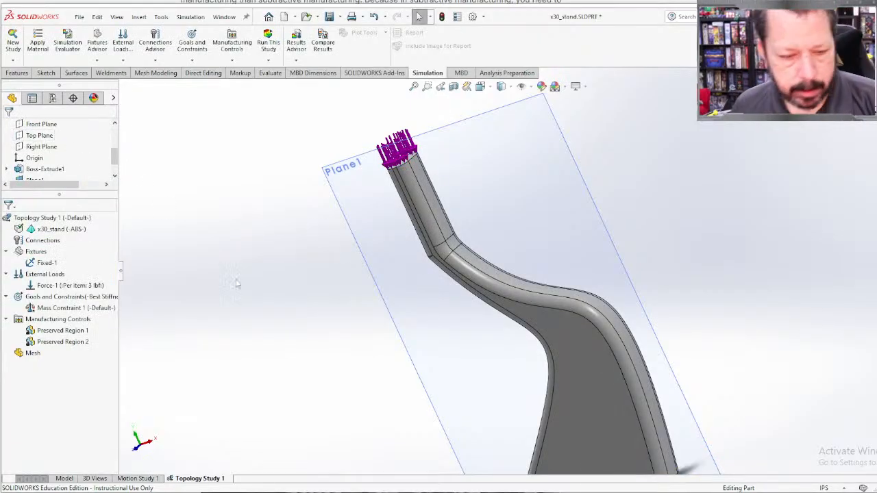
Step: Add a half symmetry manufacturing control to the study using Plane1 as the symmetry plane
{"action": "right_click", "coordinate": [57, 319]}
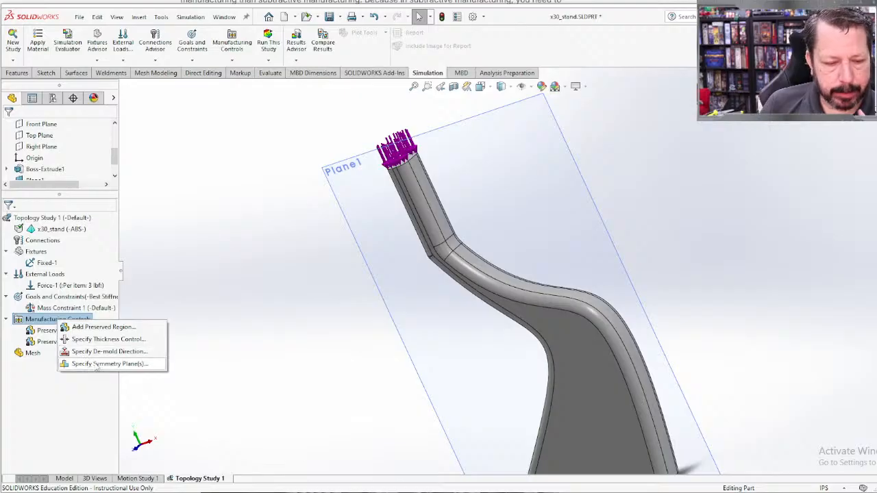
{"action": "left_click", "coordinate": [99, 364]}
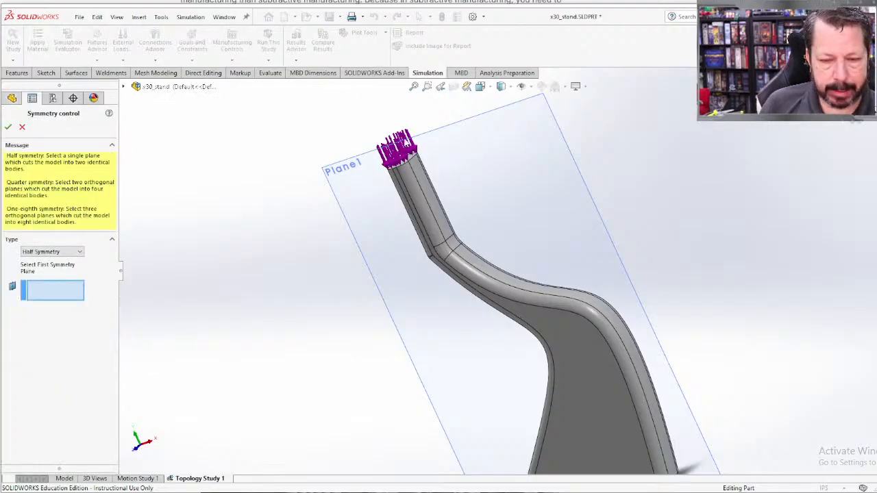
{"action": "left_click", "coordinate": [347, 182]}
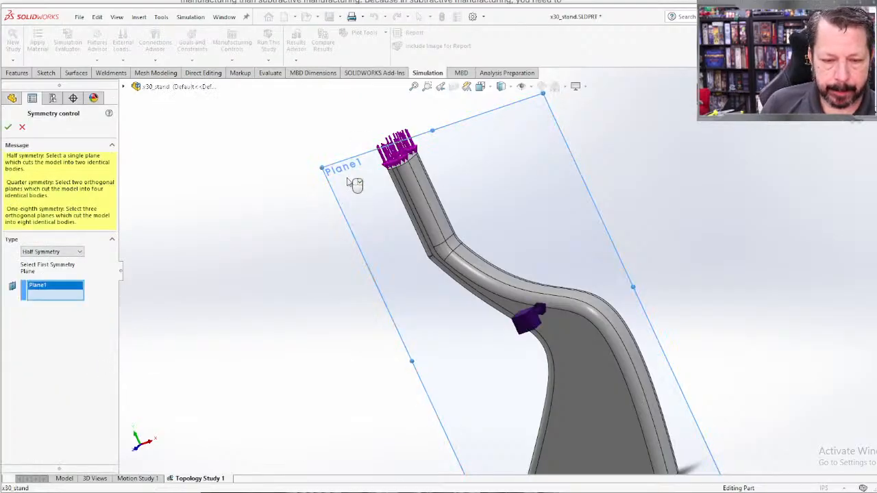
{"action": "left_click", "coordinate": [75, 252]}
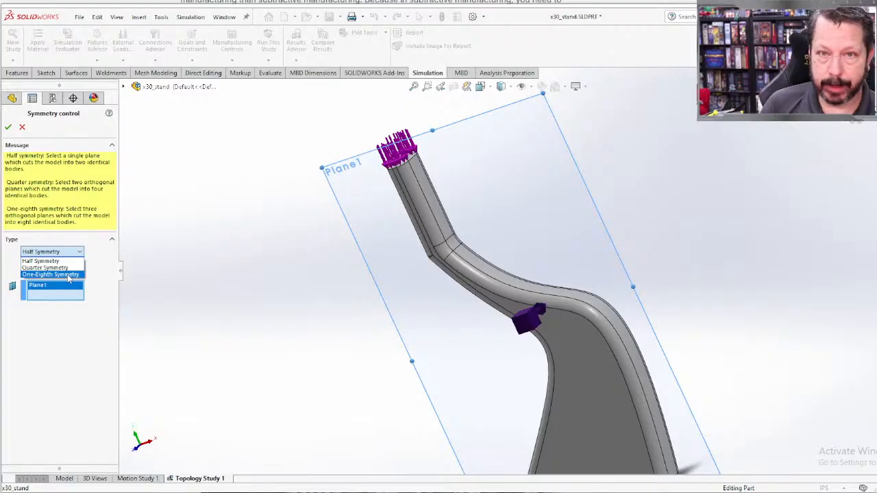
{"action": "left_click", "coordinate": [60, 262]}
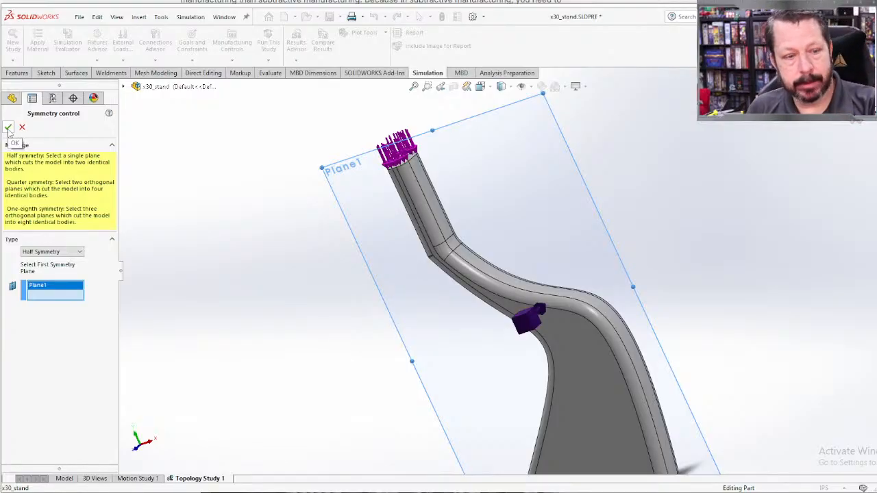
{"action": "left_click", "coordinate": [8, 128]}
Step: Examine the stand's load, base fixture and symmetry control symbols from several viewing angles
{"action": "key", "text": "f"}
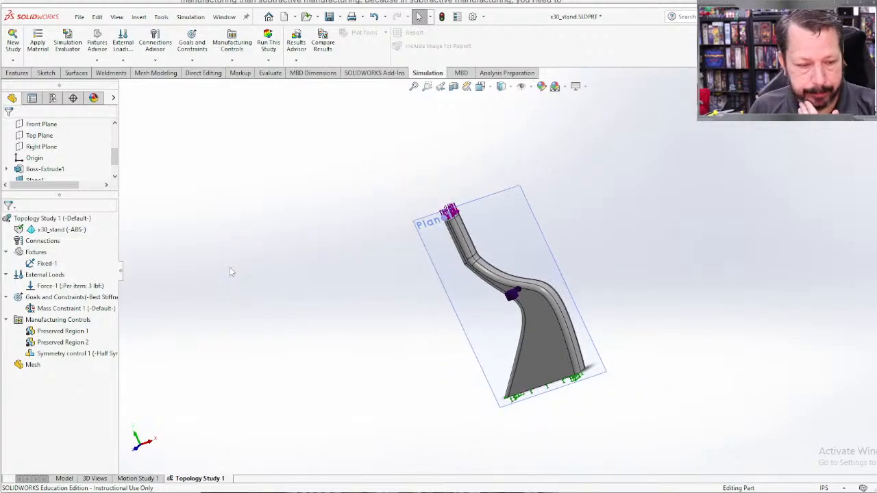
{"action": "middle_click_drag", "start_coordinate": [229, 272], "coordinate": [172, 327]}
{"action": "middle_click_drag", "start_coordinate": [653, 304], "coordinate": [372, 315], "text": "ctrl"}
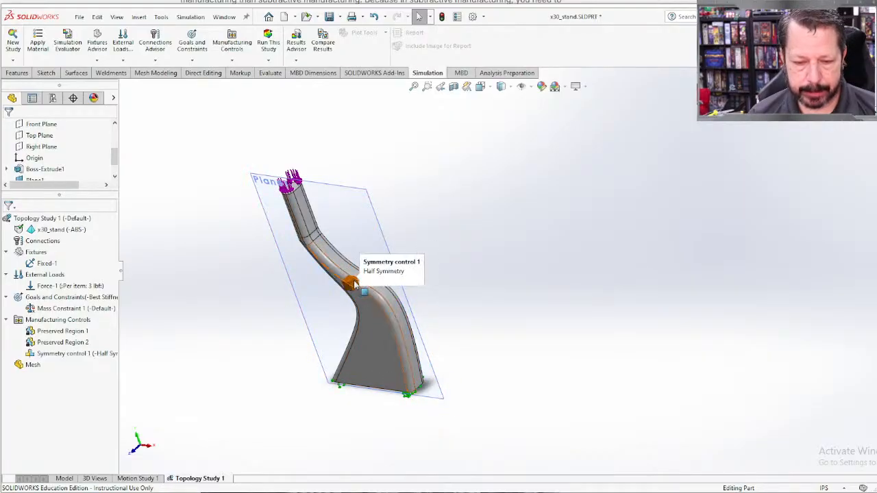
{"action": "scroll", "coordinate": [361, 412], "scroll_direction": "down", "scroll_amount": 5}
{"action": "middle_click_drag", "start_coordinate": [376, 405], "coordinate": [396, 270]}
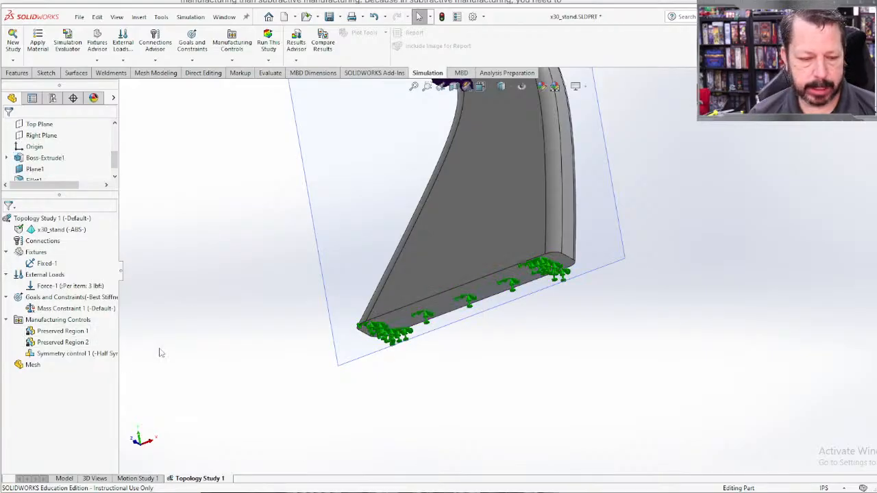
{"action": "scroll", "coordinate": [178, 364], "scroll_direction": "up", "scroll_amount": 5}
{"action": "middle_click_drag", "start_coordinate": [441, 261], "coordinate": [445, 358]}
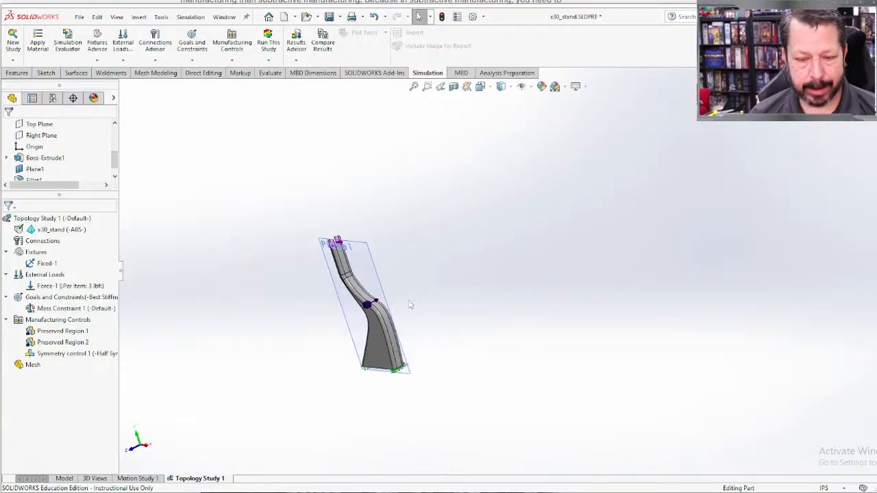
{"action": "mouse_move", "coordinate": [411, 304]}
{"action": "middle_mouse_down"}
{"action": "mouse_move", "coordinate": [458, 299]}
{"action": "mouse_move", "coordinate": [425, 303]}
{"action": "middle_mouse_up"}
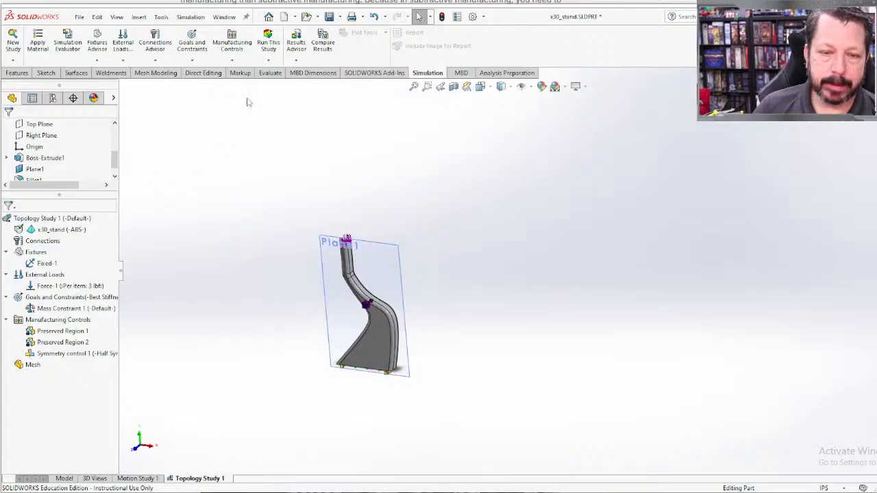
Step: Run the topology study, allow the solver's license provider through the firewall on private networks, and move the progress window off the model
{"action": "left_click", "coordinate": [268, 42]}
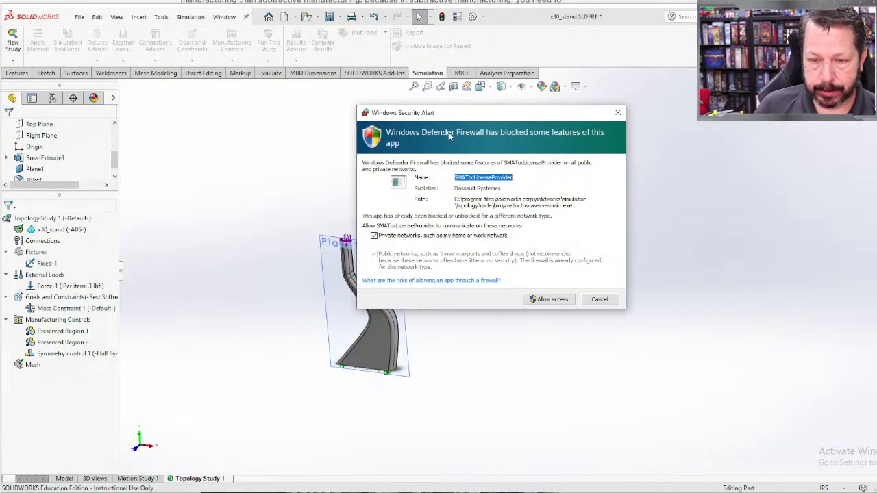
{"action": "left_click", "coordinate": [547, 300]}
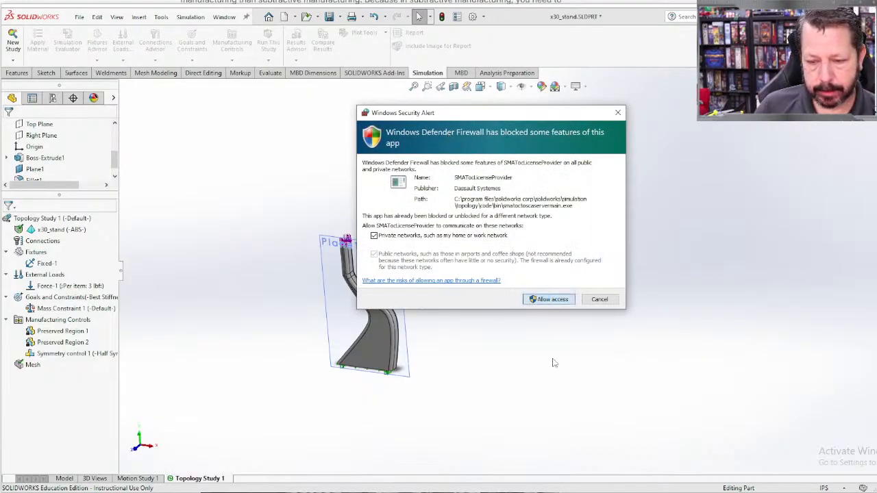
{"action": "left_click", "coordinate": [557, 300]}
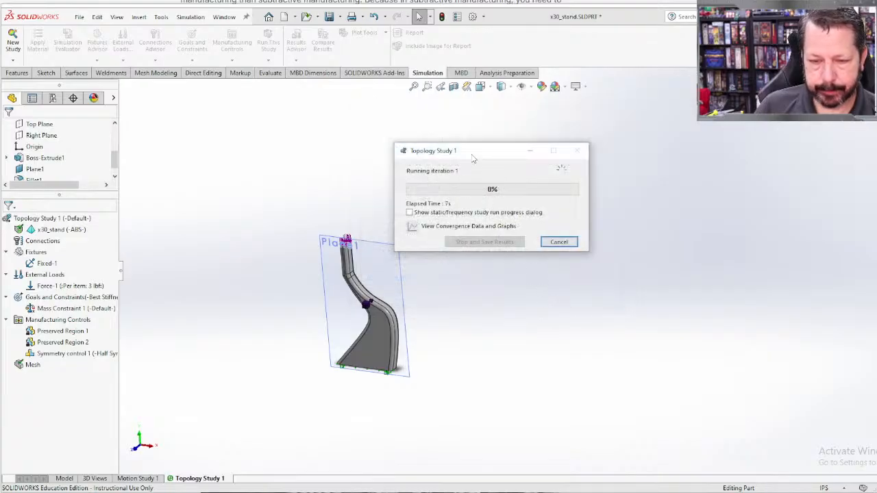
{"action": "left_click_drag", "start_coordinate": [473, 151], "coordinate": [260, 161]}
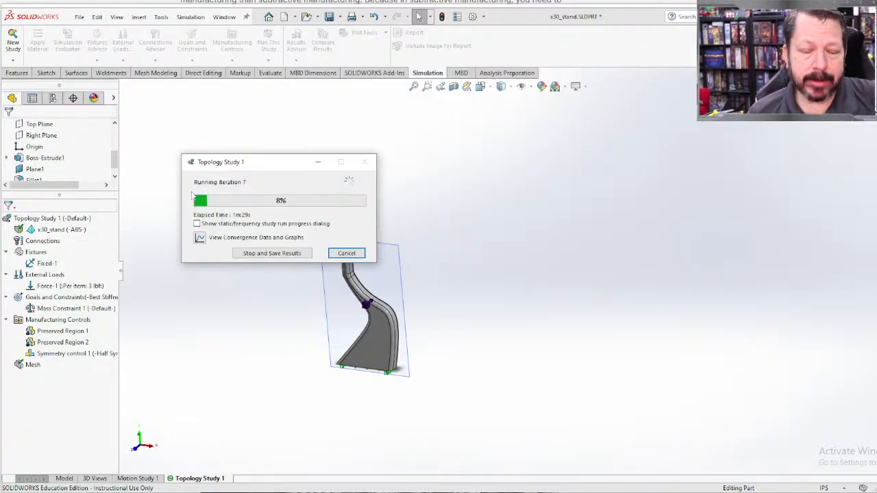
Step: View the study's convergence data and examine the enlarged Best Stiffness convergence graph
{"action": "left_click", "coordinate": [199, 238]}
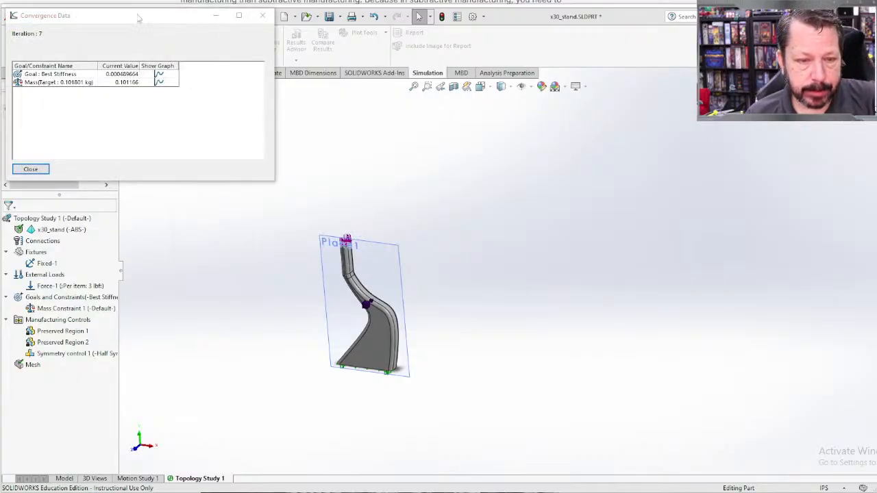
{"action": "left_click_drag", "start_coordinate": [140, 19], "coordinate": [240, 91]}
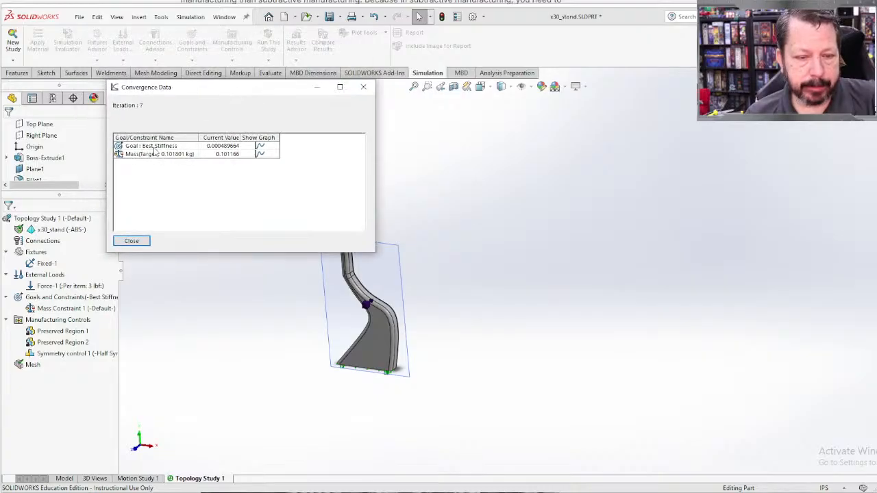
{"action": "left_click", "coordinate": [260, 146]}
{"action": "left_click_drag", "start_coordinate": [100, 0], "coordinate": [250, 101]}
{"action": "left_click_drag", "start_coordinate": [401, 344], "coordinate": [752, 454]}
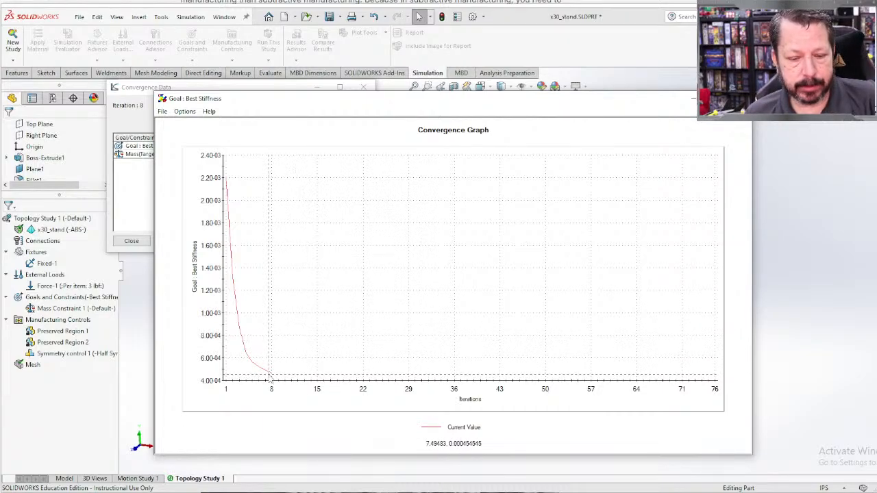
{"action": "left_click", "coordinate": [741, 98]}
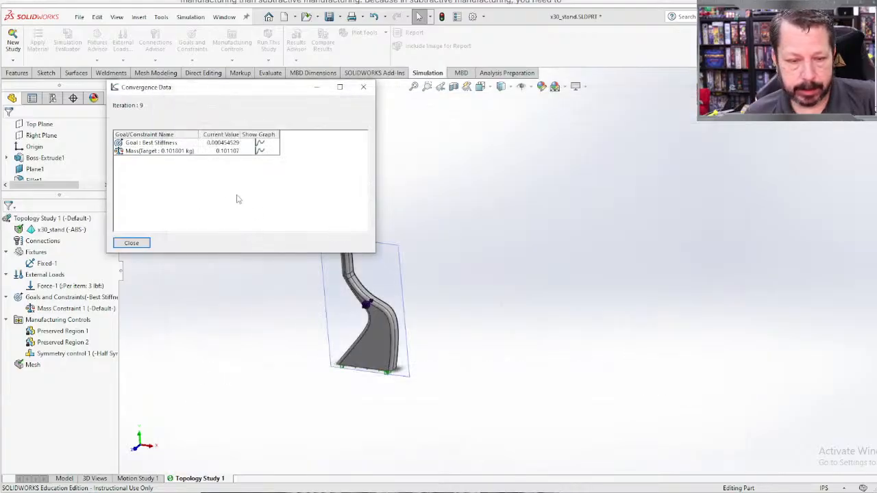
Step: Examine the convergence graph of the mass constraint in an enlarged window and close it
{"action": "left_click", "coordinate": [260, 151]}
{"action": "left_click_drag", "start_coordinate": [254, 160], "coordinate": [799, 402]}
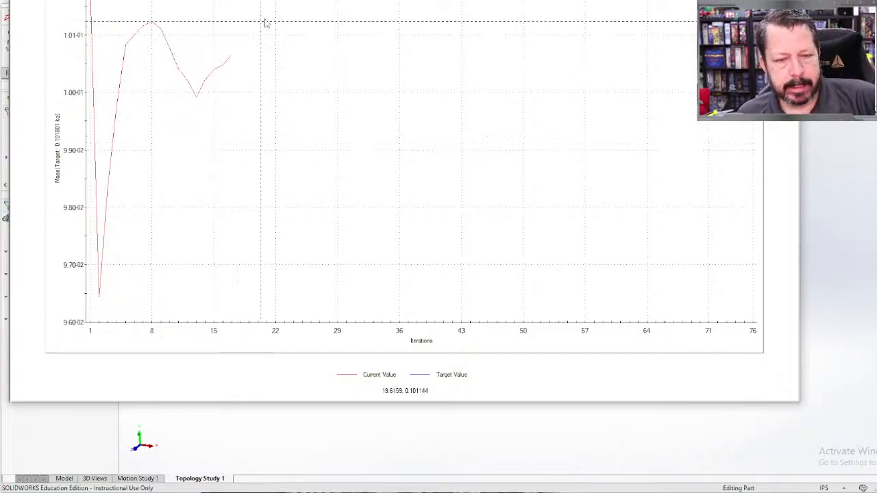
{"action": "left_click", "coordinate": [785, 0]}
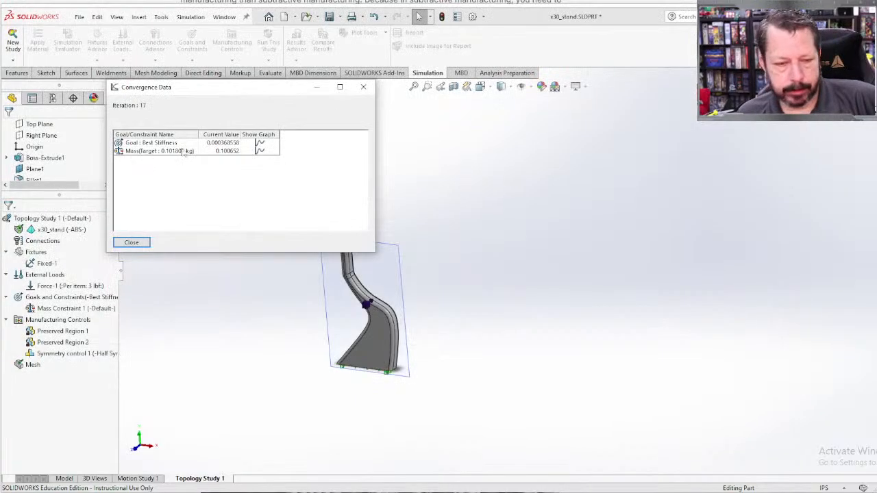
Step: Check the Best Stiffness graph again, close the convergence data and return to the study's run progress
{"action": "left_click", "coordinate": [260, 142]}
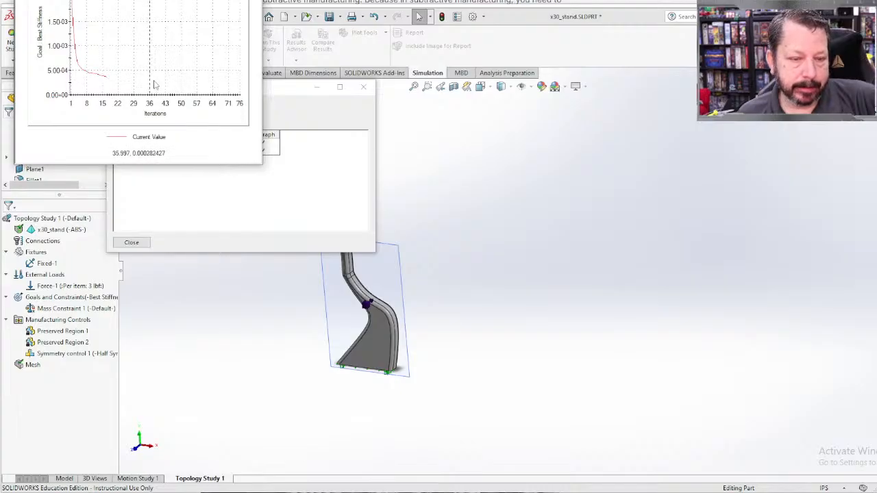
{"action": "left_click", "coordinate": [250, 1]}
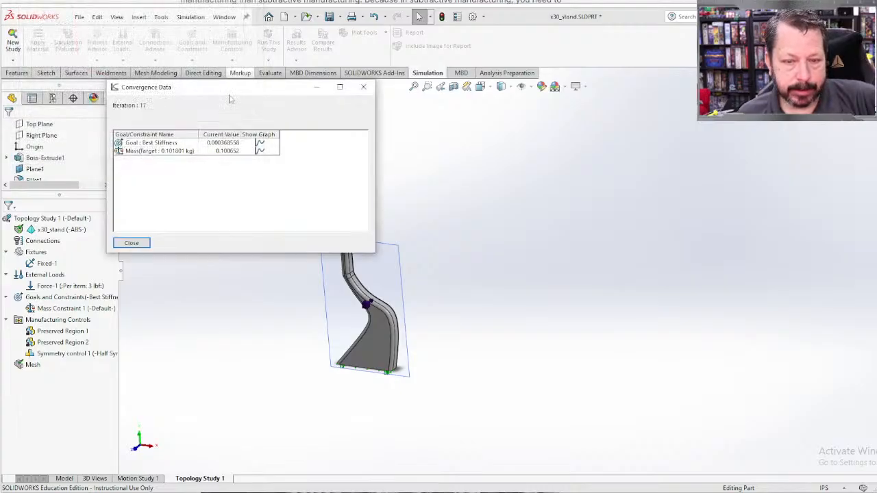
{"action": "left_click", "coordinate": [369, 89]}
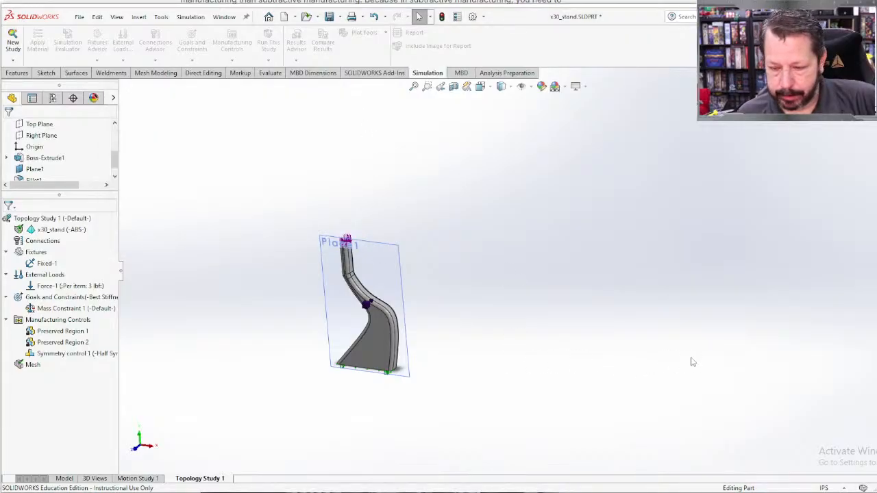
{"action": "key", "text": "alt+Tab"}
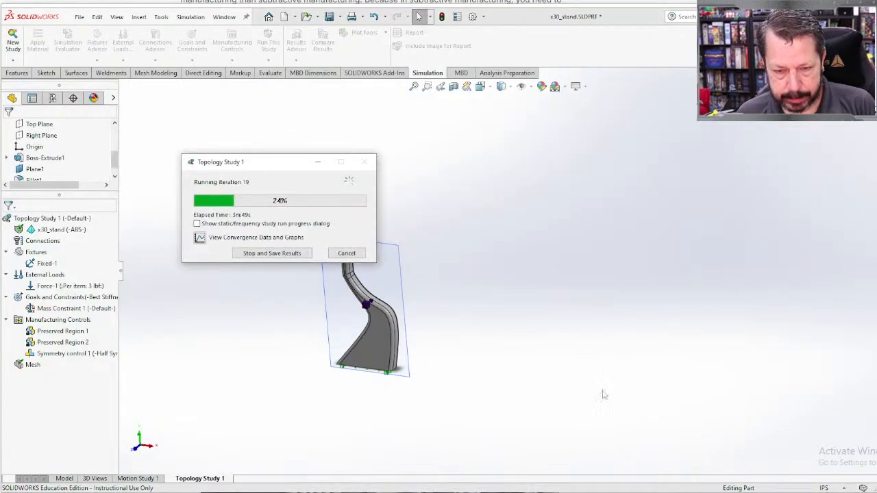
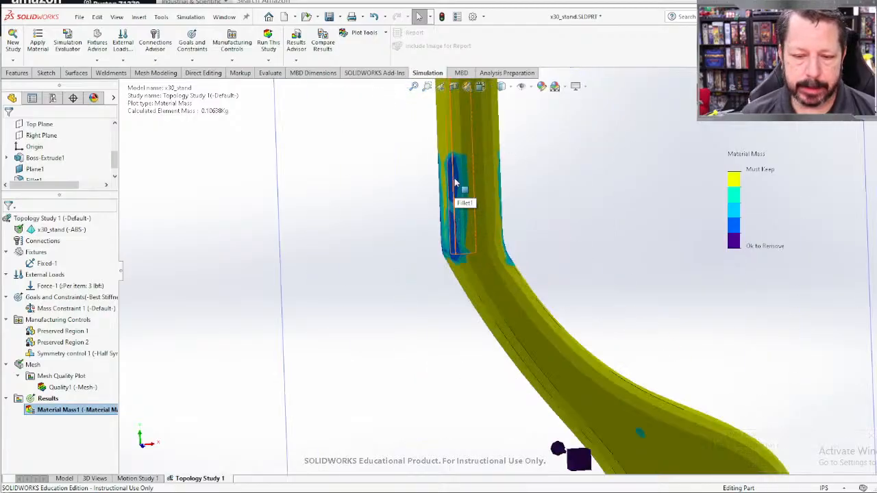
Step: Inspect the Material Mass plot, view the topology-optimized motorcycle frame in the web article, and return to SOLIDWORKS
{"action": "middle_click_drag", "start_coordinate": [407, 313], "coordinate": [419, 357]}
{"action": "scroll", "coordinate": [542, 388], "scroll_direction": "up", "scroll_amount": 7}
{"action": "scroll", "coordinate": [423, 357], "scroll_direction": "down", "scroll_amount": 4}
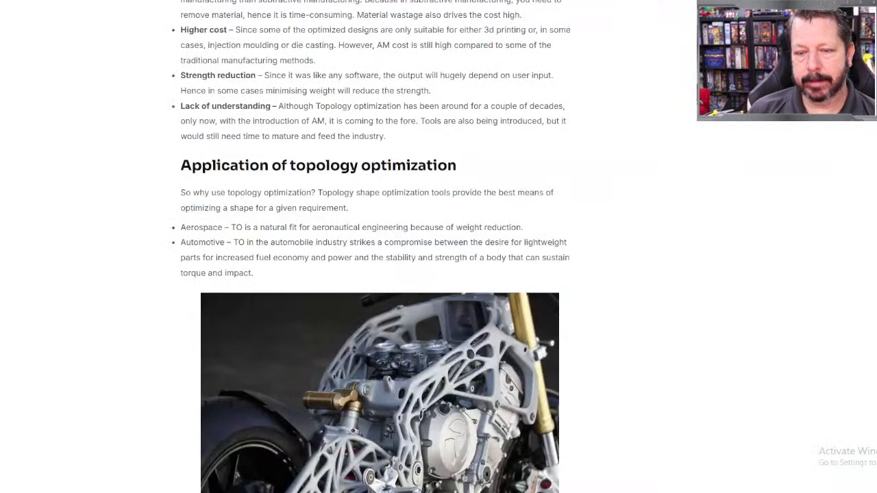
{"action": "scroll", "coordinate": [468, 281], "scroll_direction": "down", "scroll_amount": 5}
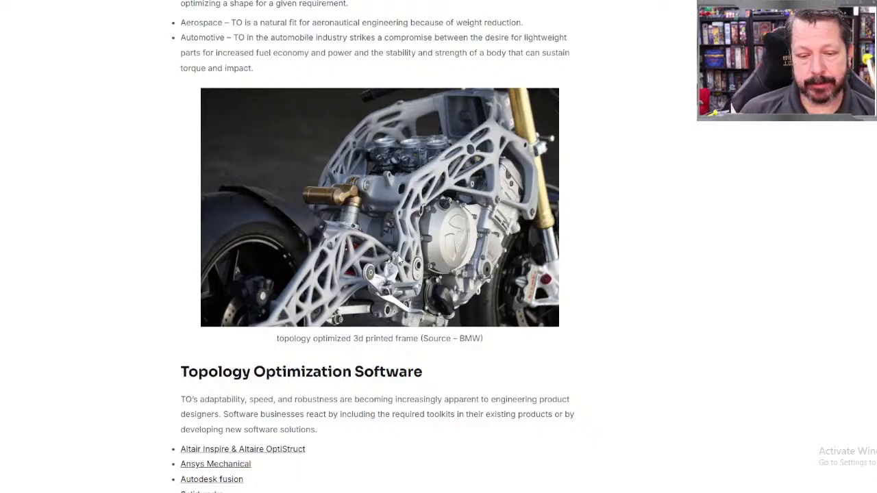
{"action": "key", "text": "alt+Tab"}
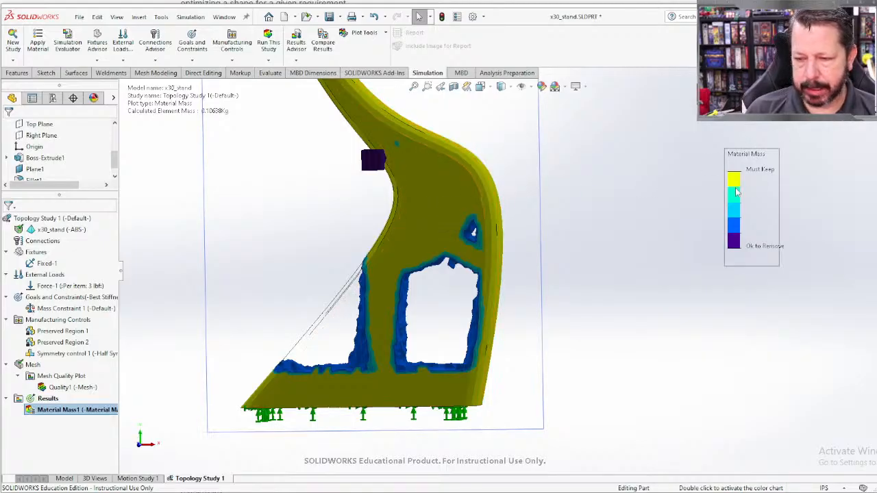
Step: Look over the Material Mass plot around the stand's base and save the x30_stand part
{"action": "scroll", "coordinate": [436, 201], "scroll_direction": "up", "scroll_amount": 6}
{"action": "scroll", "coordinate": [438, 190], "scroll_direction": "down", "scroll_amount": 3}
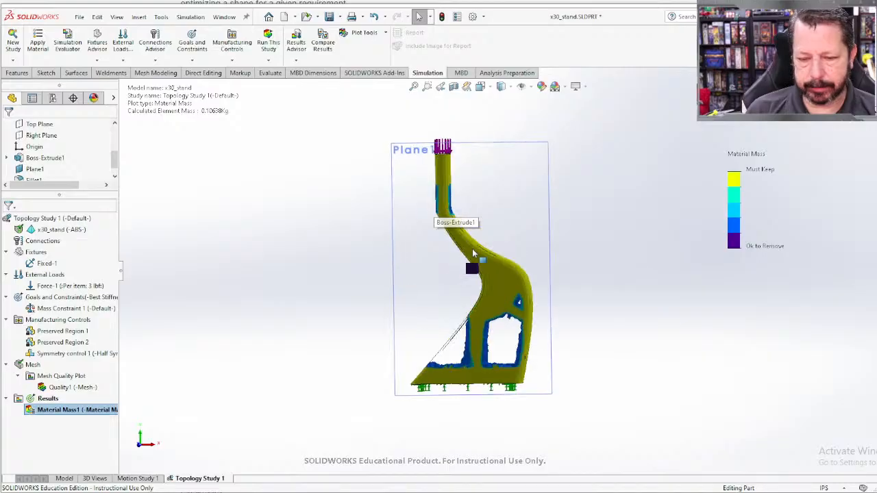
{"action": "scroll", "coordinate": [508, 346], "scroll_direction": "down", "scroll_amount": 2}
{"action": "scroll", "coordinate": [508, 350], "scroll_direction": "down", "scroll_amount": 1}
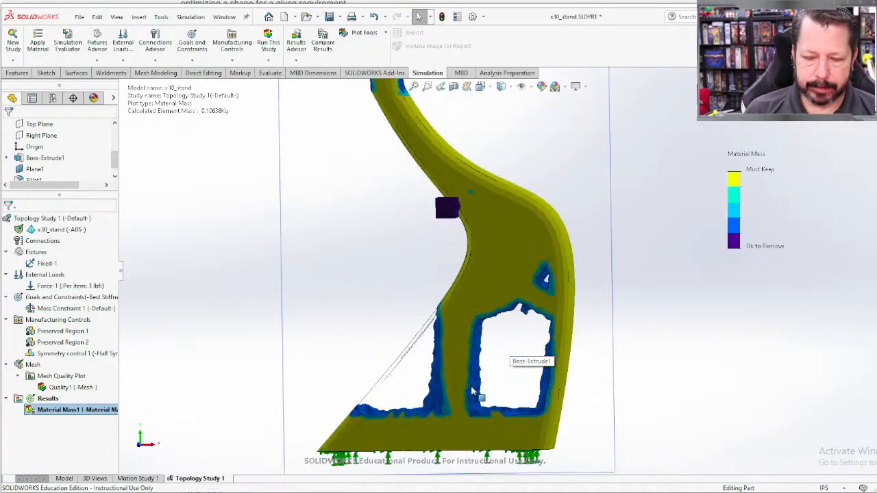
{"action": "scroll", "coordinate": [513, 336], "scroll_direction": "up", "scroll_amount": 1}
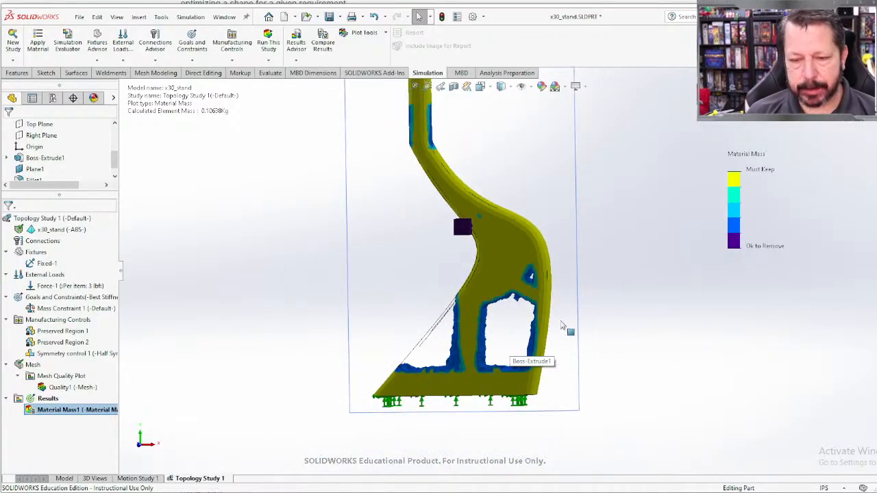
{"action": "middle_click_drag", "start_coordinate": [599, 317], "coordinate": [620, 363]}
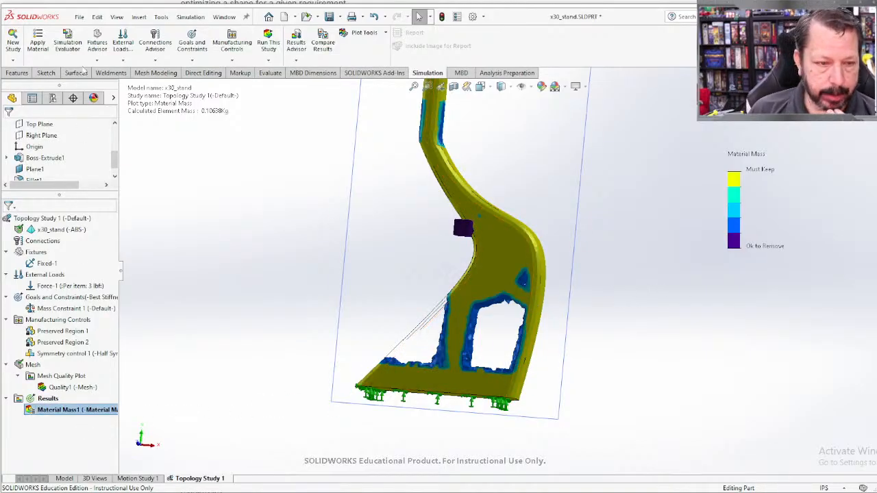
{"action": "left_click", "coordinate": [79, 17]}
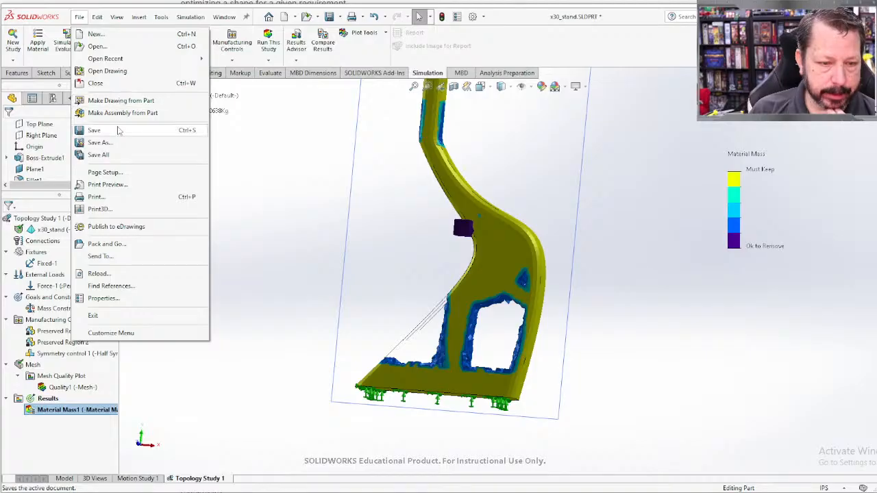
{"action": "left_click", "coordinate": [118, 130]}
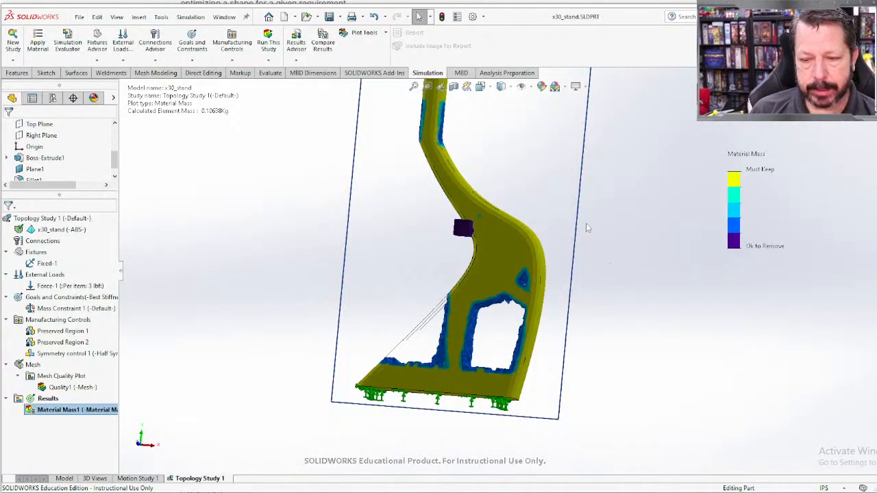
Step: Export the smoothed mesh of the Material Mass plot into a new configuration of the part
{"action": "scroll", "coordinate": [587, 227], "scroll_direction": "down", "scroll_amount": 4}
{"action": "scroll", "coordinate": [588, 227], "scroll_direction": "up", "scroll_amount": 6}
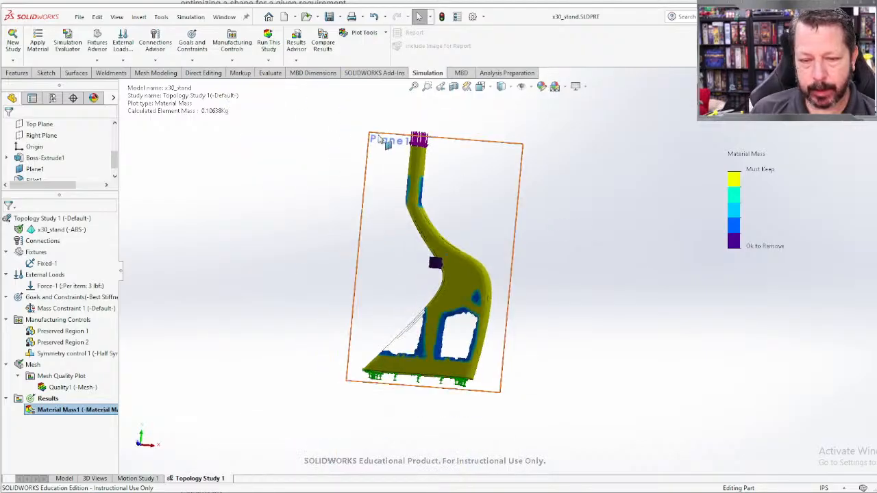
{"action": "middle_click_drag", "start_coordinate": [576, 319], "coordinate": [549, 310]}
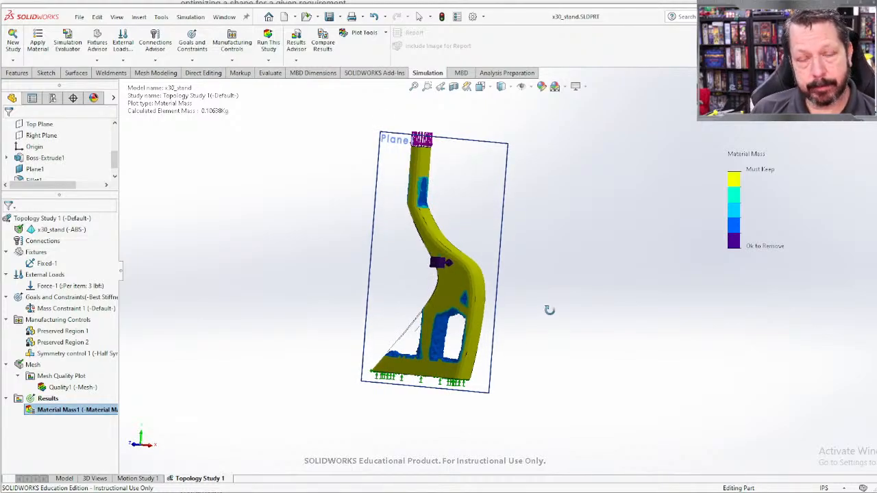
{"action": "middle_click_drag", "start_coordinate": [549, 310], "coordinate": [548, 310]}
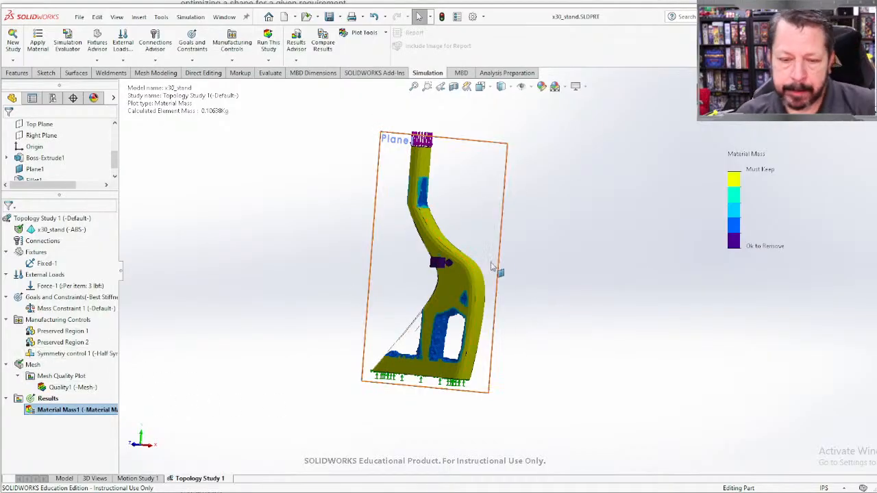
{"action": "middle_click_drag", "start_coordinate": [491, 272], "coordinate": [428, 282]}
{"action": "middle_click_drag", "start_coordinate": [425, 342], "coordinate": [464, 334]}
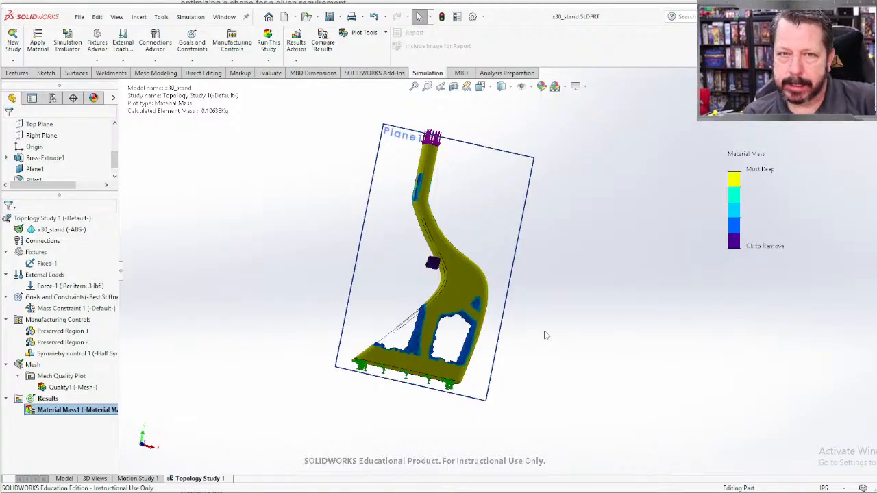
{"action": "right_click", "coordinate": [53, 410]}
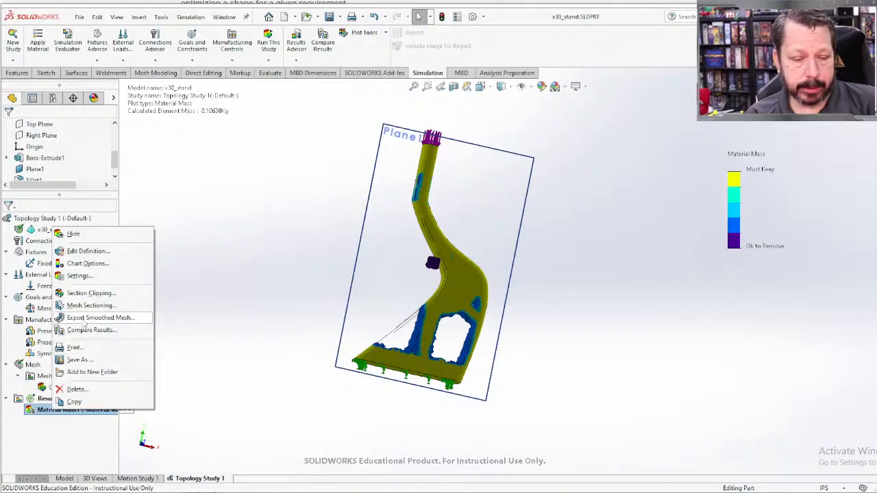
{"action": "left_click", "coordinate": [83, 320]}
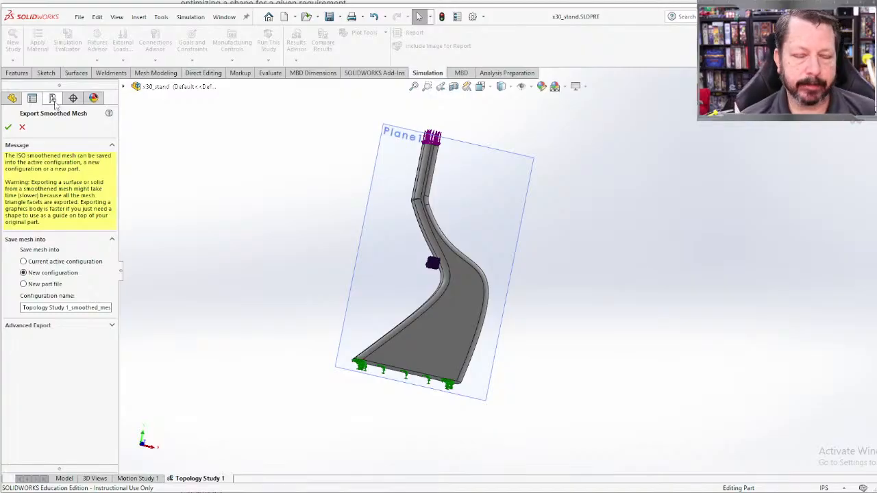
{"action": "left_click", "coordinate": [8, 126]}
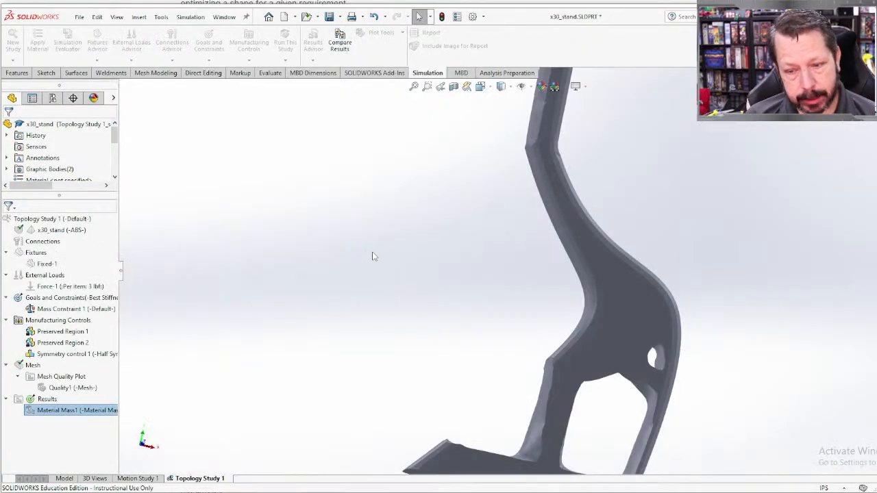
Step: Examine the smoothed mesh's base and the inner surfaces of its cut-outs up close from several angles
{"action": "scroll", "coordinate": [588, 342], "scroll_direction": "up", "scroll_amount": 2}
{"action": "mouse_move", "coordinate": [588, 342]}
{"action": "middle_mouse_down"}
{"action": "mouse_move", "coordinate": [469, 321]}
{"action": "mouse_move", "coordinate": [359, 319]}
{"action": "mouse_move", "coordinate": [562, 345]}
{"action": "mouse_move", "coordinate": [584, 364]}
{"action": "mouse_move", "coordinate": [605, 253]}
{"action": "mouse_move", "coordinate": [589, 211]}
{"action": "mouse_move", "coordinate": [586, 334]}
{"action": "middle_mouse_up"}
{"action": "scroll", "coordinate": [585, 333], "scroll_direction": "down", "scroll_amount": 4}
{"action": "middle_click_drag", "start_coordinate": [545, 313], "coordinate": [513, 269]}
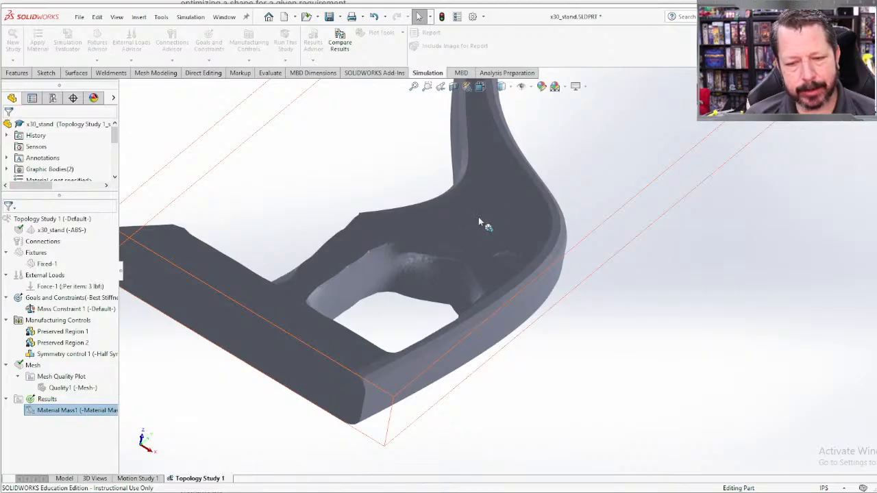
{"action": "middle_click_drag", "start_coordinate": [474, 215], "coordinate": [475, 240]}
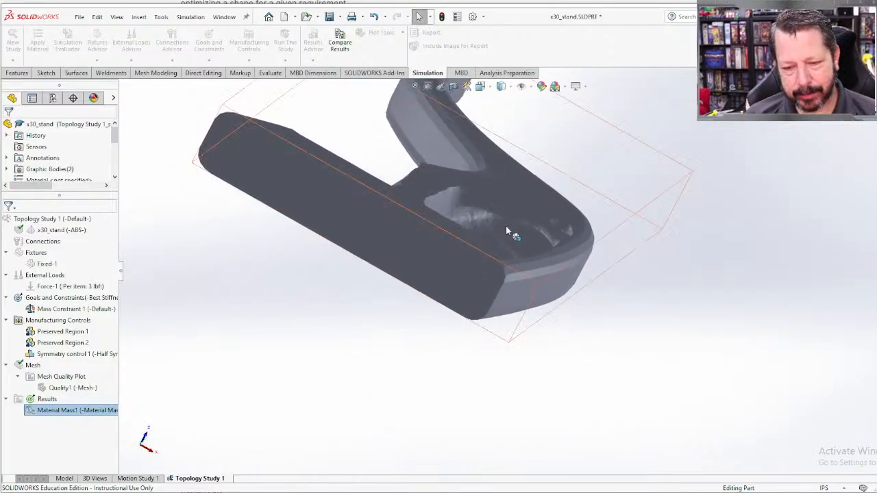
{"action": "middle_click_drag", "start_coordinate": [528, 169], "coordinate": [471, 353]}
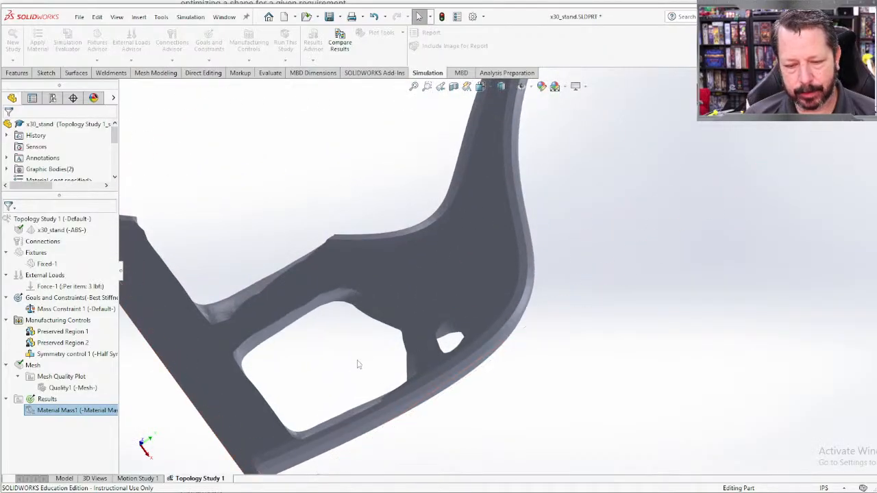
{"action": "middle_click_drag", "start_coordinate": [357, 365], "coordinate": [421, 384]}
{"action": "middle_click_drag", "start_coordinate": [413, 340], "coordinate": [459, 259]}
{"action": "scroll", "coordinate": [475, 274], "scroll_direction": "down", "scroll_amount": 5}
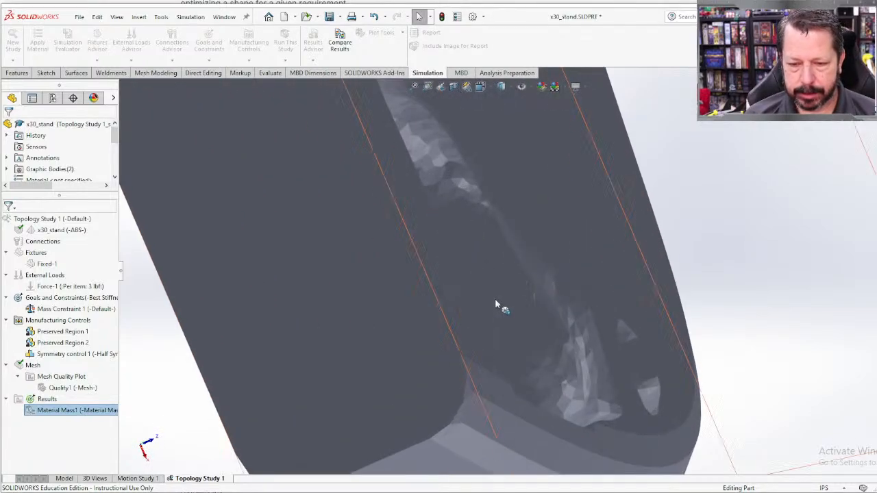
{"action": "scroll", "coordinate": [490, 313], "scroll_direction": "down", "scroll_amount": 3}
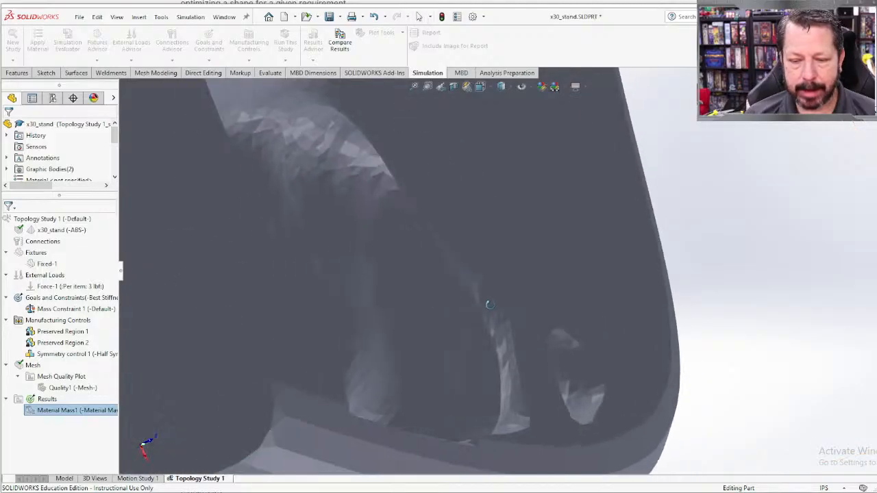
Step: Examine the overall shape of the smoothed stand from below and from the side
{"action": "scroll", "coordinate": [493, 313], "scroll_direction": "up", "scroll_amount": 5}
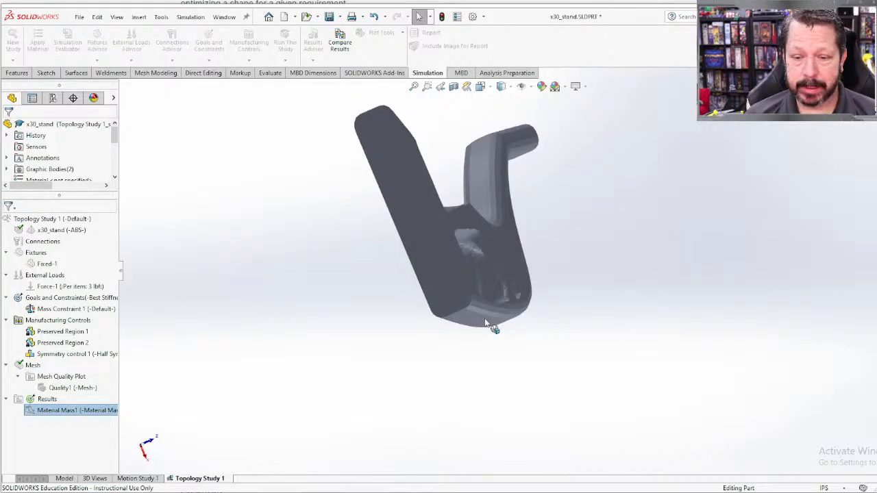
{"action": "middle_click_drag", "start_coordinate": [486, 324], "coordinate": [483, 262]}
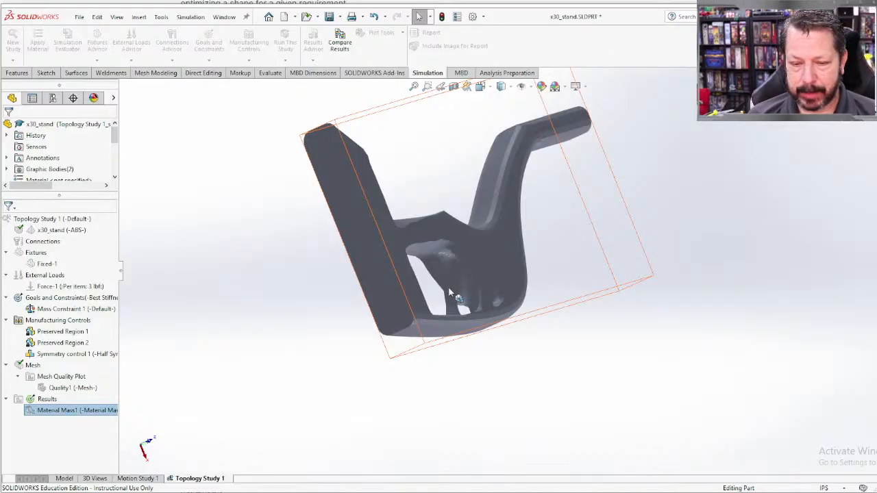
{"action": "mouse_move", "coordinate": [449, 287]}
{"action": "middle_mouse_down"}
{"action": "mouse_move", "coordinate": [443, 297]}
{"action": "mouse_move", "coordinate": [456, 297]}
{"action": "middle_mouse_up"}
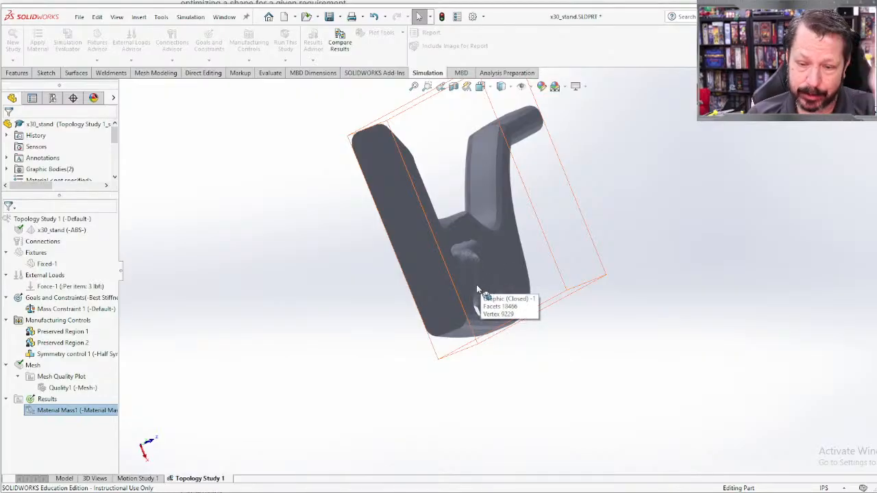
{"action": "middle_click_drag", "start_coordinate": [476, 285], "coordinate": [465, 368]}
{"action": "scroll", "coordinate": [393, 359], "scroll_direction": "up", "scroll_amount": 1}
{"action": "scroll", "coordinate": [393, 362], "scroll_direction": "up", "scroll_amount": 1}
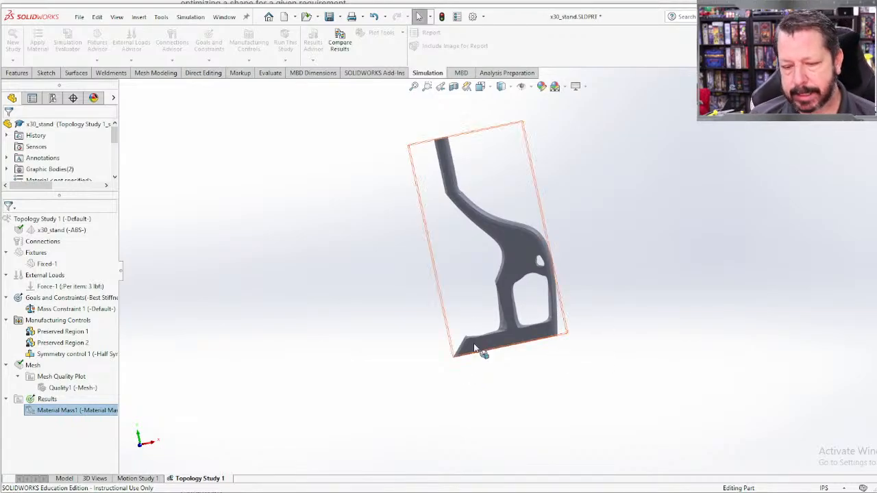
{"action": "scroll", "coordinate": [499, 352], "scroll_direction": "down", "scroll_amount": 4}
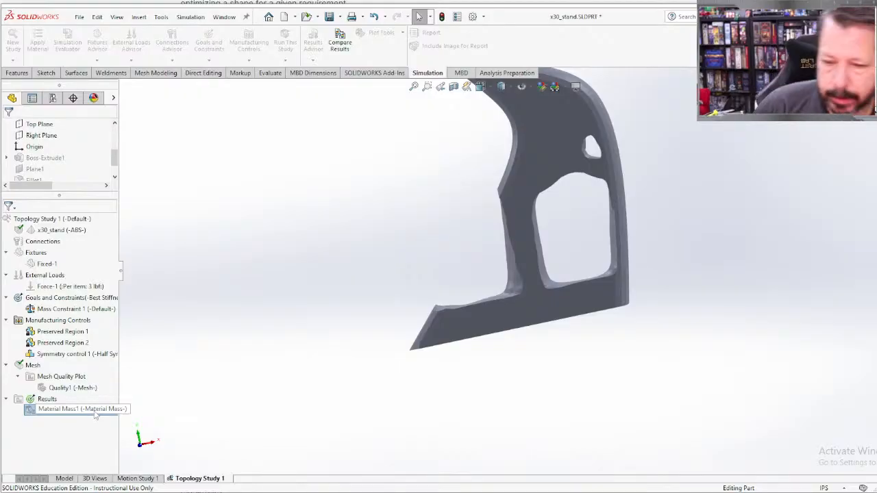
{"action": "left_click", "coordinate": [556, 151]}
{"action": "right_click", "coordinate": [556, 150]}
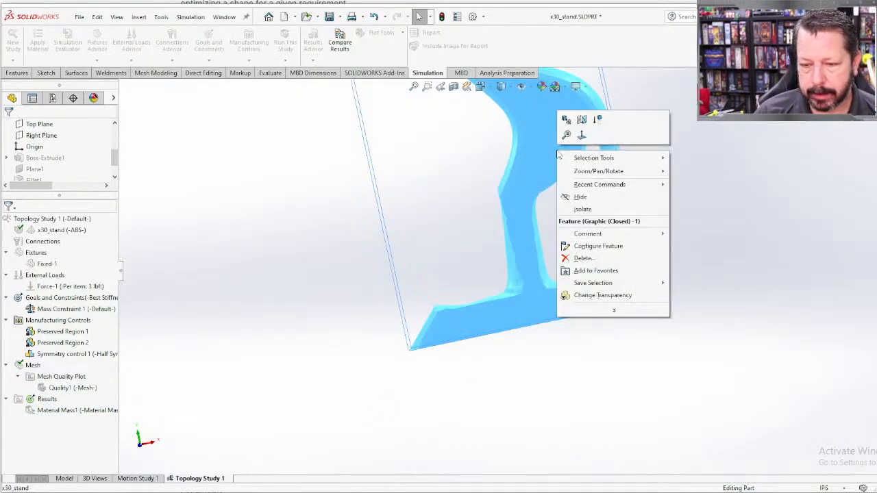
{"action": "left_click", "coordinate": [527, 166]}
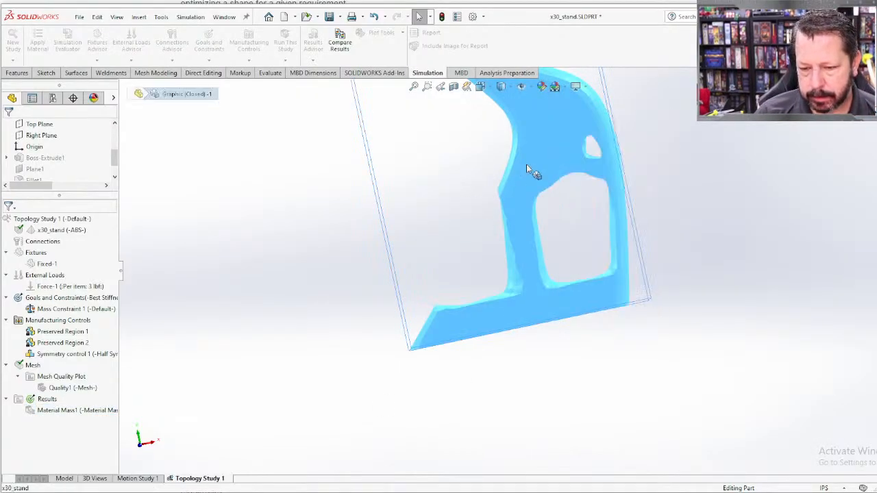
{"action": "scroll", "coordinate": [480, 184], "scroll_direction": "down", "scroll_amount": 3}
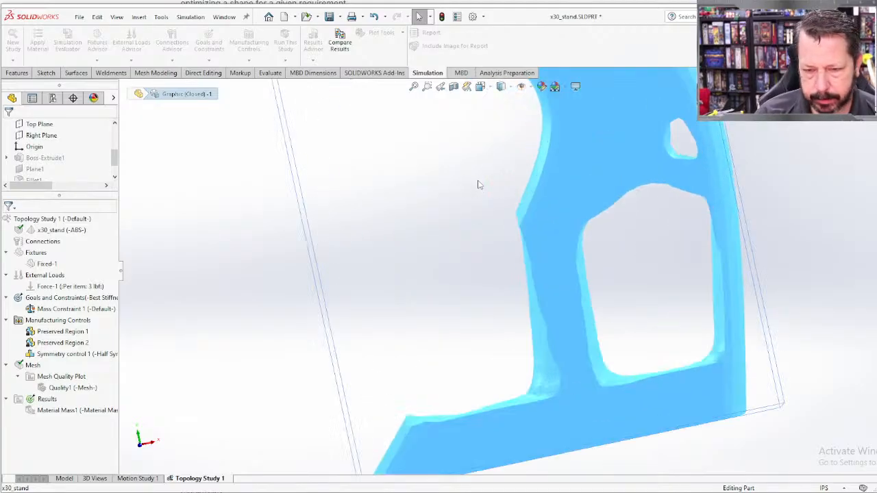
{"action": "scroll", "coordinate": [480, 184], "scroll_direction": "up", "scroll_amount": 5}
{"action": "left_click", "coordinate": [738, 186]}
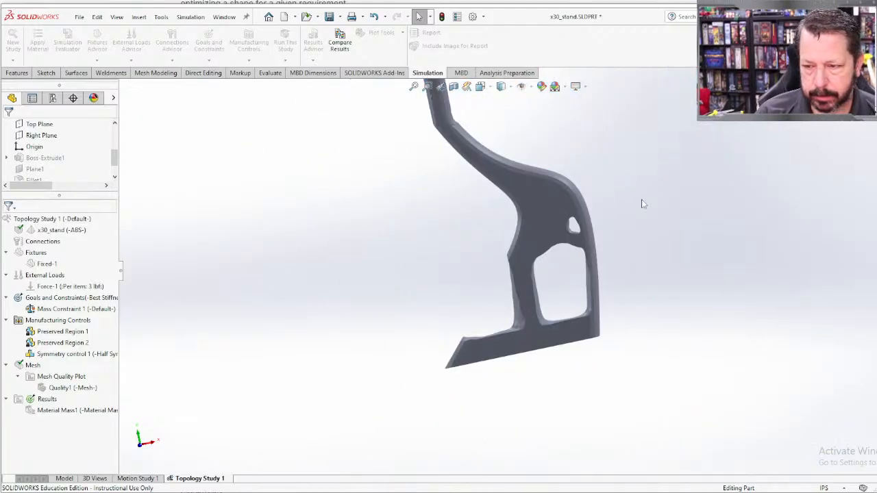
{"action": "right_click", "coordinate": [517, 203]}
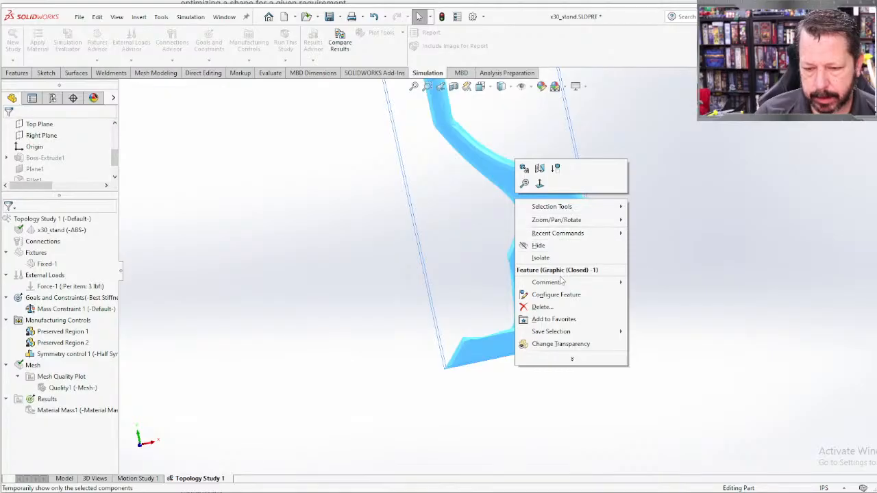
{"action": "left_click", "coordinate": [215, 231]}
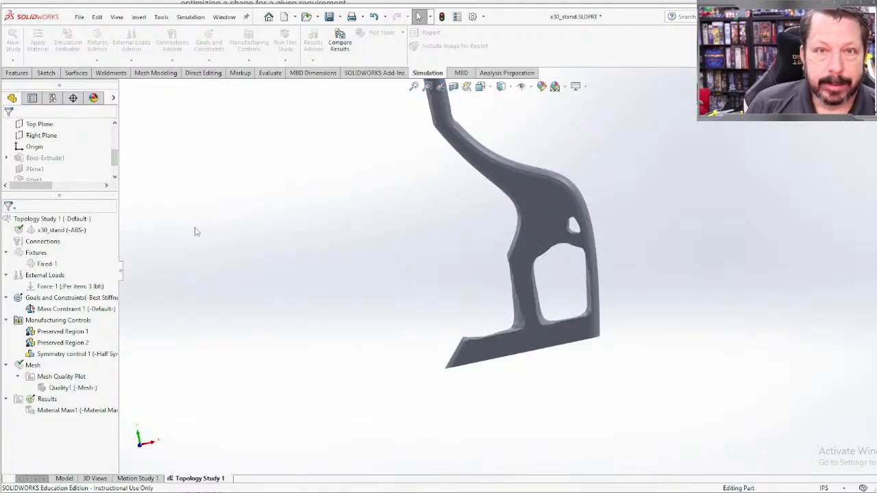
{"action": "left_click", "coordinate": [77, 17]}
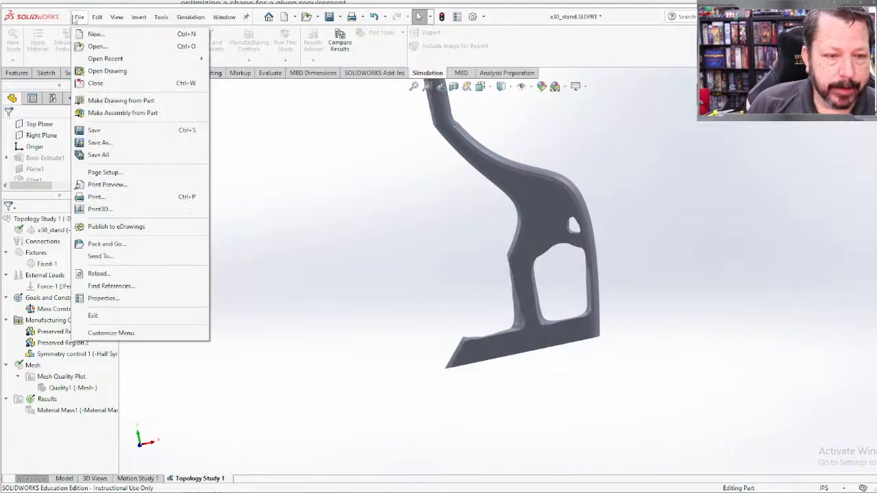
{"action": "left_click", "coordinate": [132, 145]}
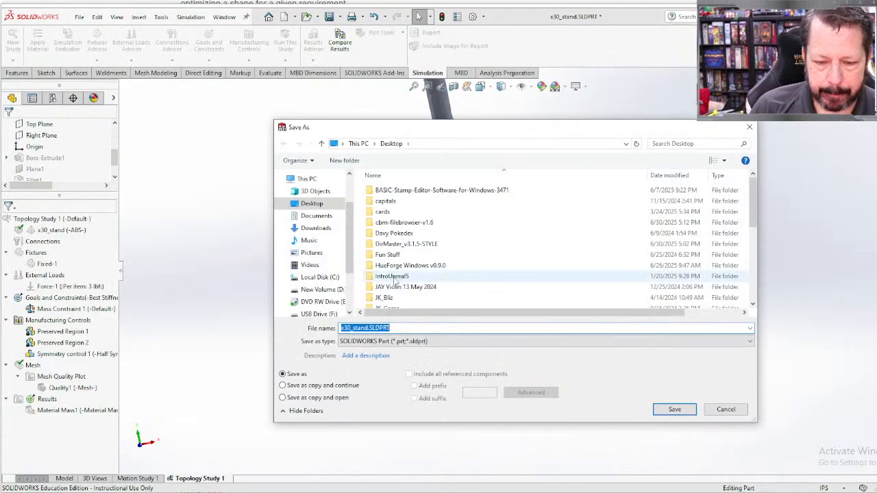
{"action": "left_click", "coordinate": [410, 340]}
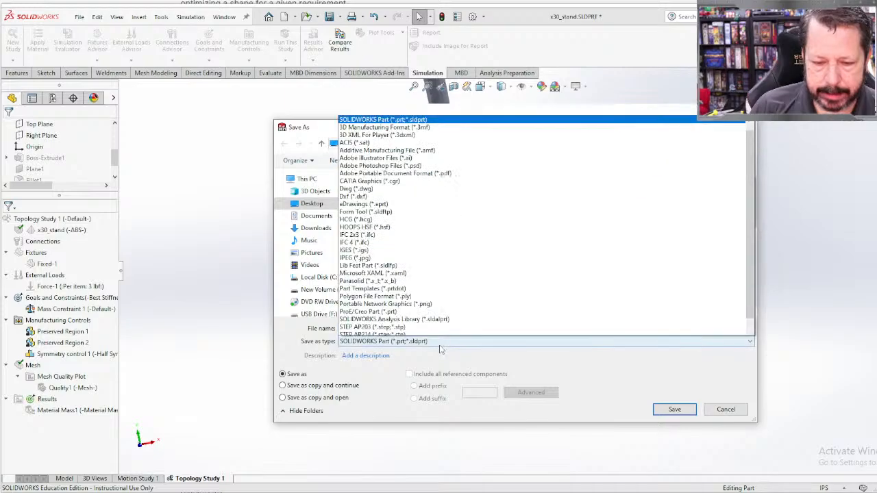
{"action": "left_click", "coordinate": [409, 332]}
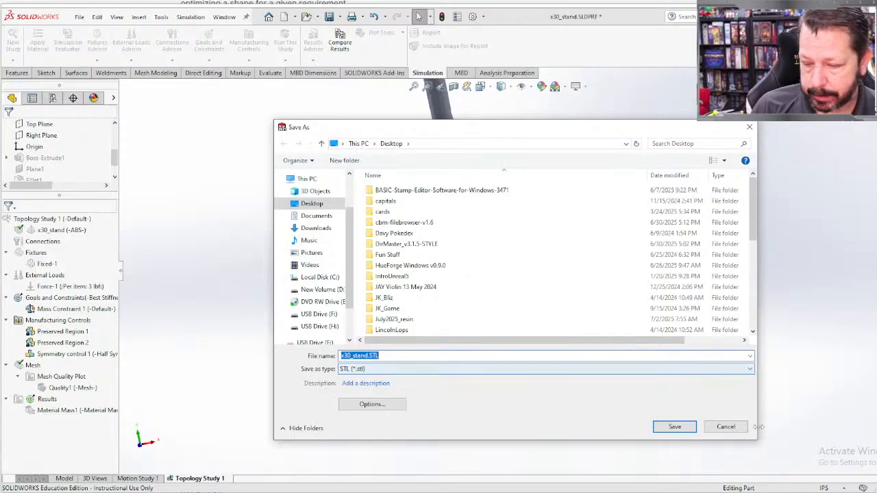
{"action": "left_click", "coordinate": [726, 427]}
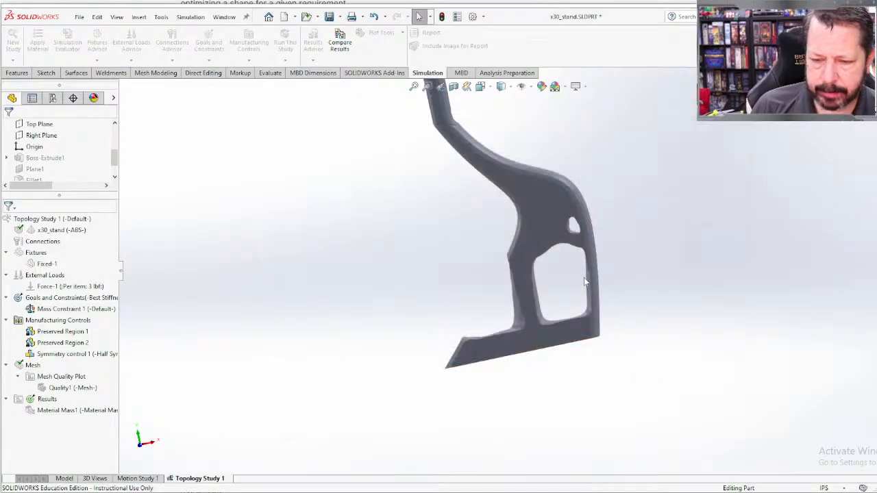
Step: Examine the smoothed stand from below, then the edges of its upper hole and large cut-out up close
{"action": "middle_click_drag", "start_coordinate": [570, 285], "coordinate": [557, 130]}
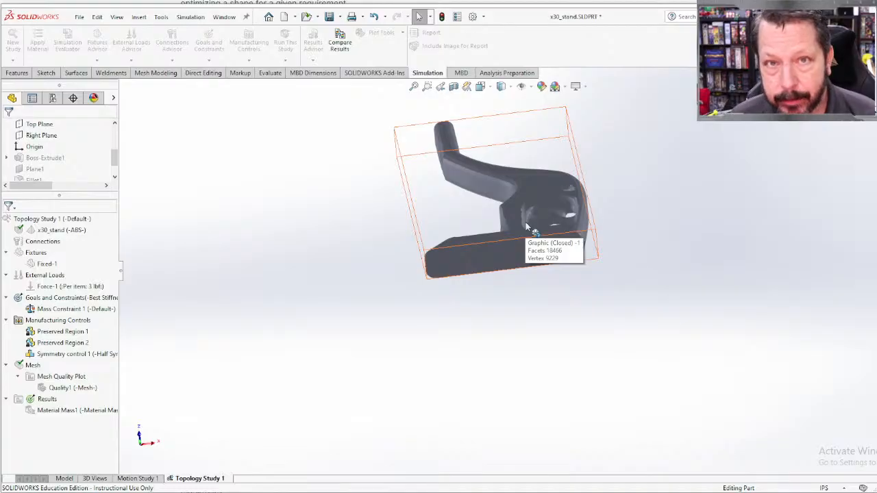
{"action": "middle_click_drag", "start_coordinate": [523, 211], "coordinate": [527, 329]}
{"action": "scroll", "coordinate": [571, 242], "scroll_direction": "down", "scroll_amount": 3}
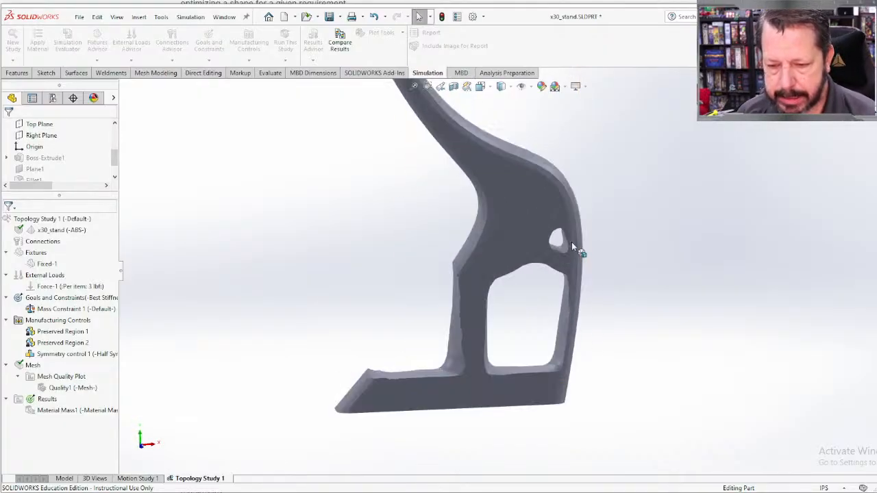
{"action": "scroll", "coordinate": [520, 288], "scroll_direction": "down", "scroll_amount": 3}
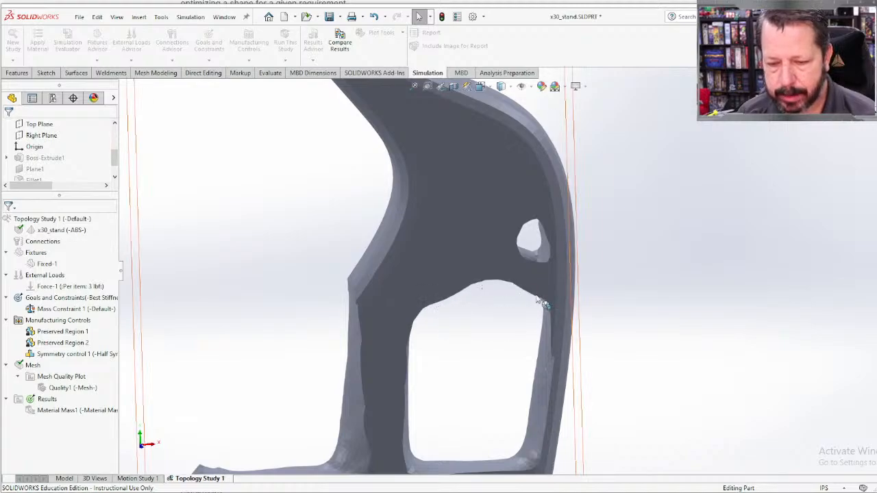
{"action": "middle_click_drag", "start_coordinate": [478, 308], "coordinate": [469, 290]}
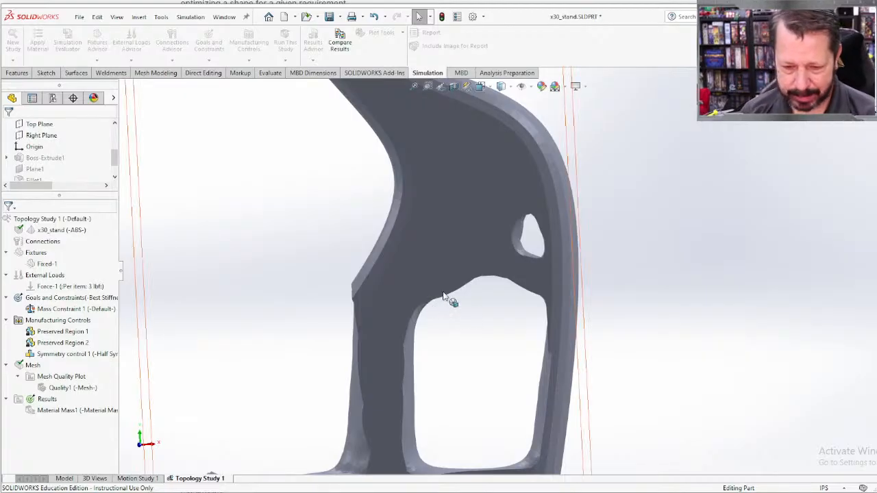
{"action": "scroll", "coordinate": [447, 306], "scroll_direction": "up", "scroll_amount": 3}
{"action": "scroll", "coordinate": [447, 308], "scroll_direction": "up", "scroll_amount": 2}
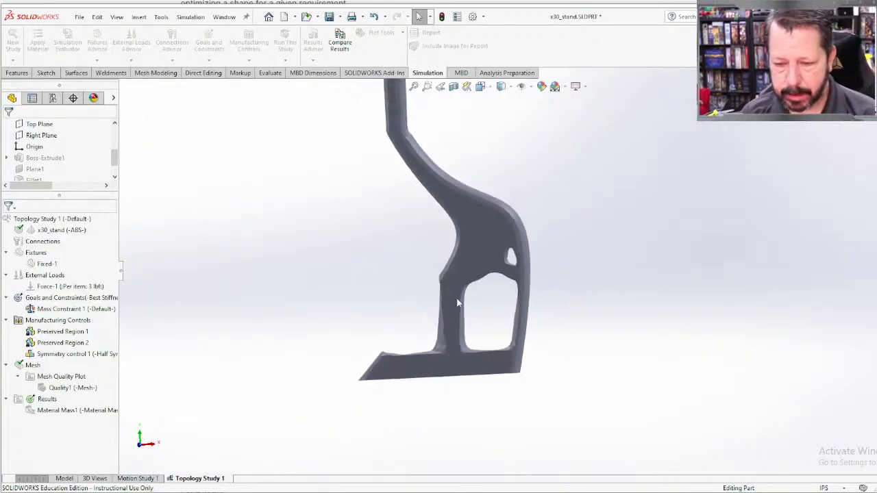
{"action": "middle_click_drag", "start_coordinate": [458, 304], "coordinate": [491, 333]}
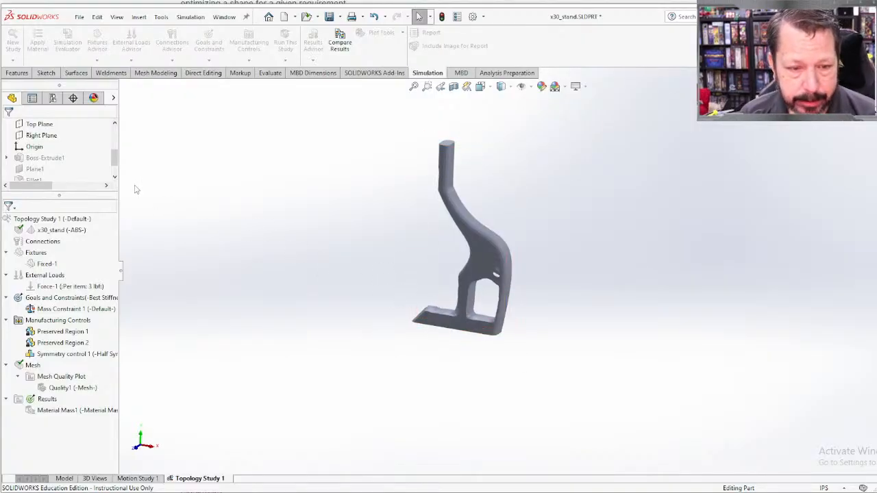
Step: Activate the Default configuration to compare the original stand, then switch back to the smoothed Topology Study 1 configuration
{"action": "left_click", "coordinate": [53, 99]}
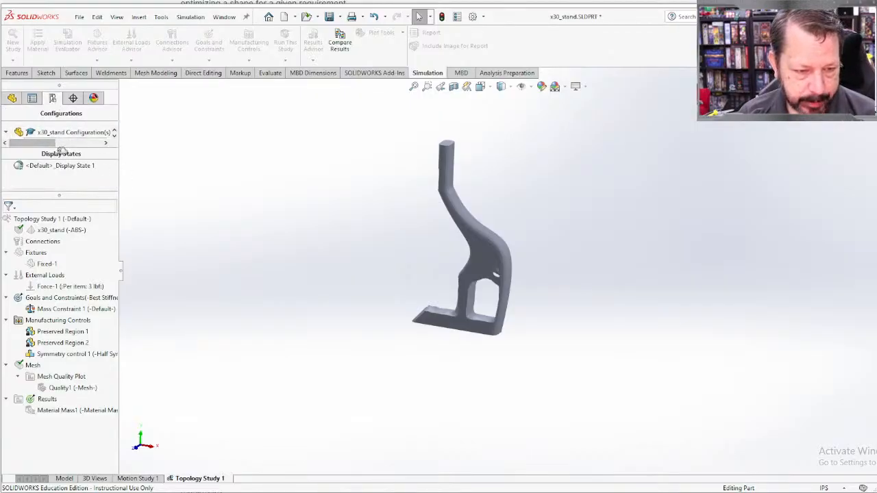
{"action": "left_click_drag", "start_coordinate": [50, 150], "coordinate": [50, 165]}
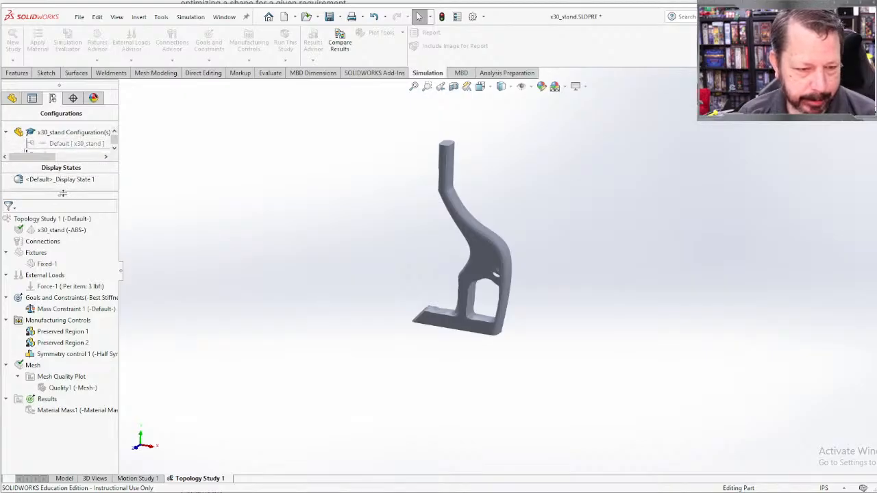
{"action": "left_click_drag", "start_coordinate": [60, 195], "coordinate": [59, 215]}
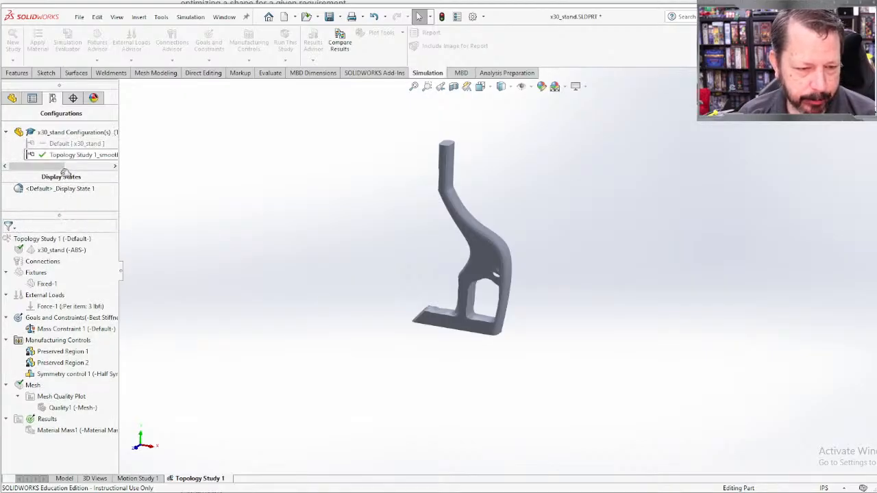
{"action": "left_click_drag", "start_coordinate": [64, 172], "coordinate": [64, 188]}
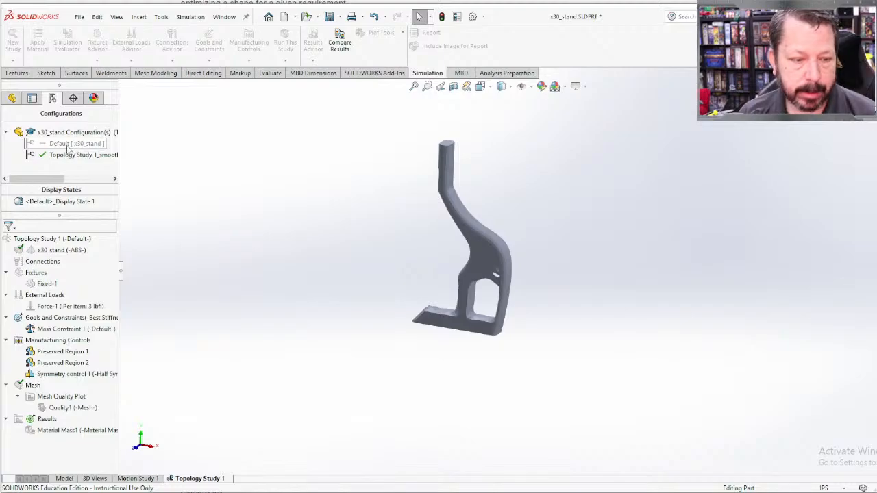
{"action": "double_click", "coordinate": [65, 144]}
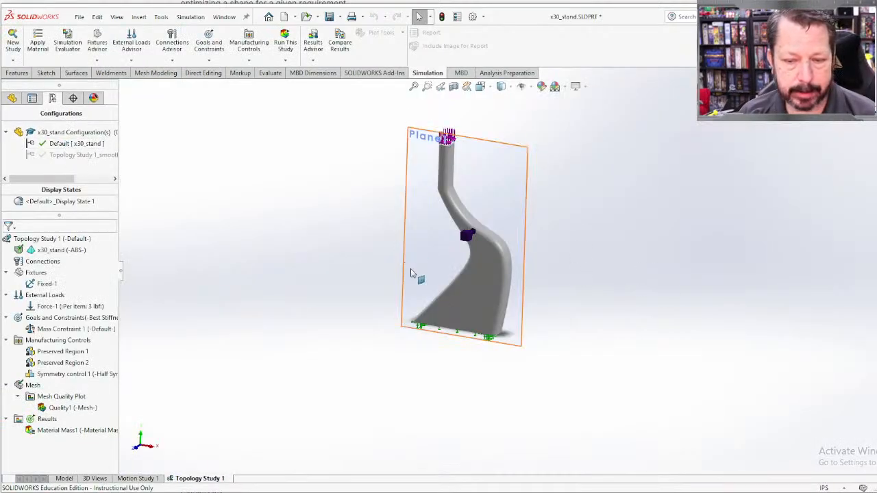
{"action": "mouse_move", "coordinate": [501, 309]}
{"action": "middle_mouse_down"}
{"action": "mouse_move", "coordinate": [579, 288]}
{"action": "mouse_move", "coordinate": [399, 288]}
{"action": "mouse_move", "coordinate": [435, 297]}
{"action": "mouse_move", "coordinate": [501, 295]}
{"action": "middle_mouse_up"}
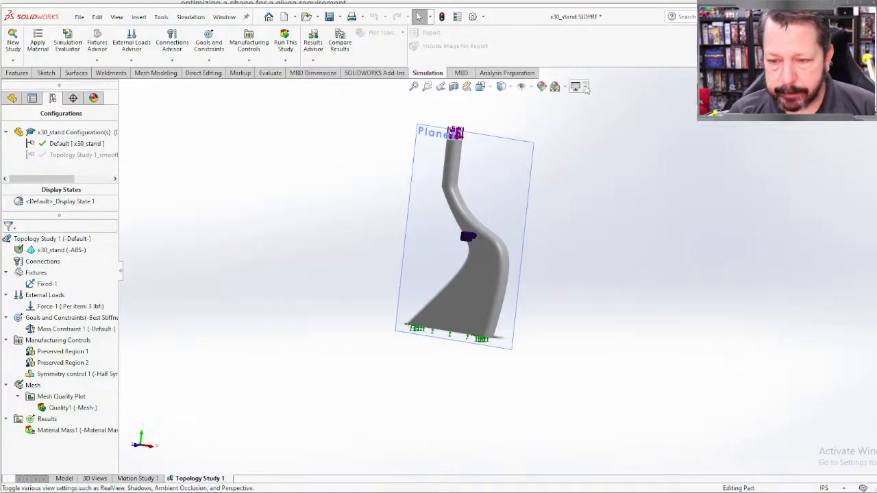
{"action": "left_click", "coordinate": [583, 87]}
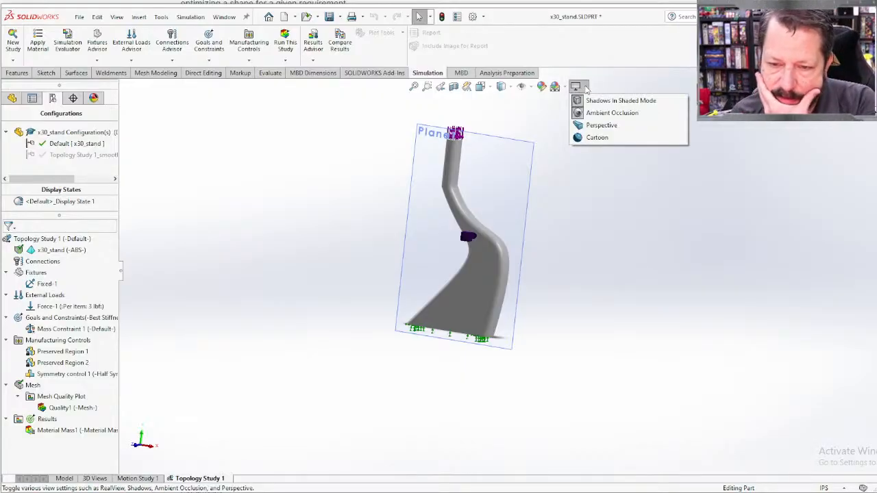
{"action": "double_click", "coordinate": [77, 154]}
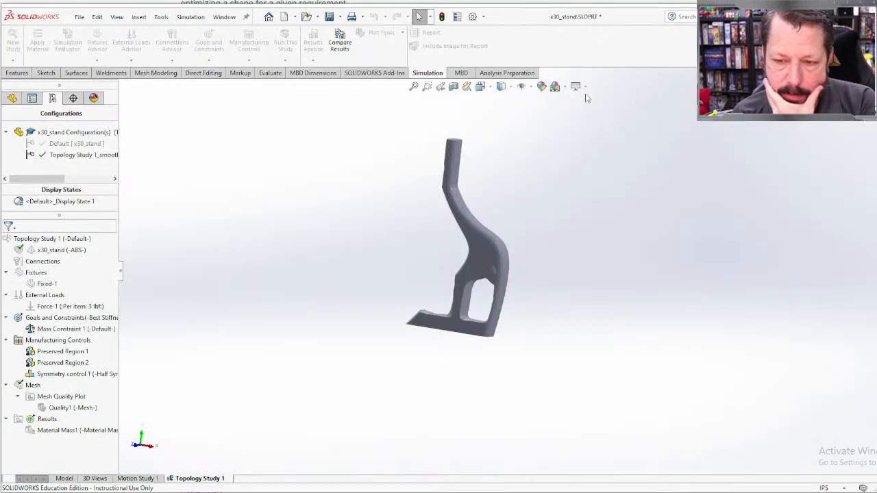
Step: Look through the view settings, scene, item visibility, display style and orientation options for displaying the smoothed mesh
{"action": "left_click", "coordinate": [587, 87]}
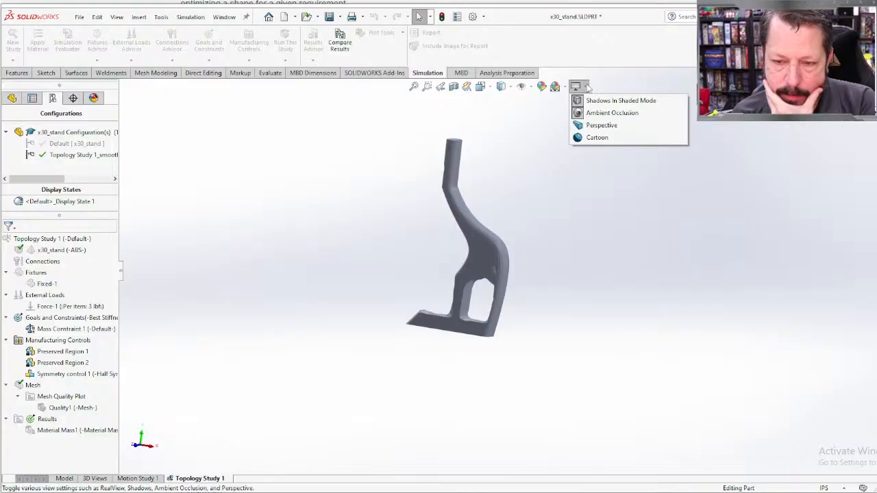
{"action": "left_click", "coordinate": [564, 88]}
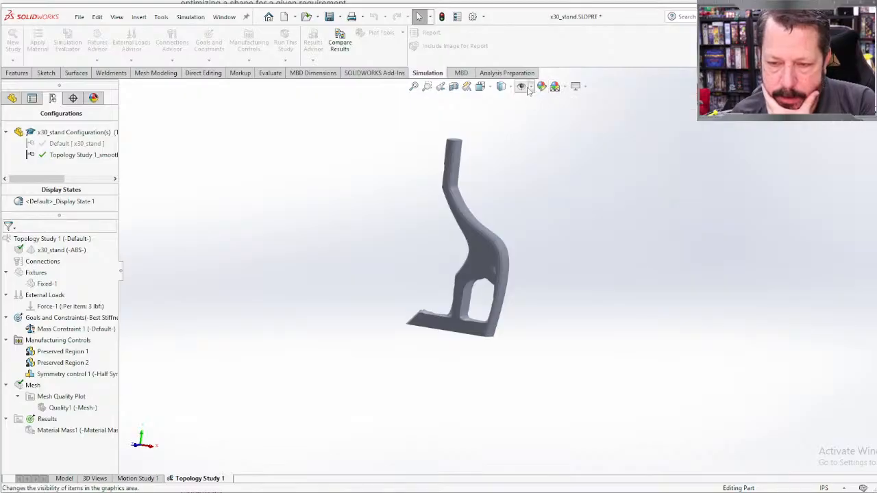
{"action": "left_click", "coordinate": [530, 87]}
{"action": "left_click", "coordinate": [510, 88]}
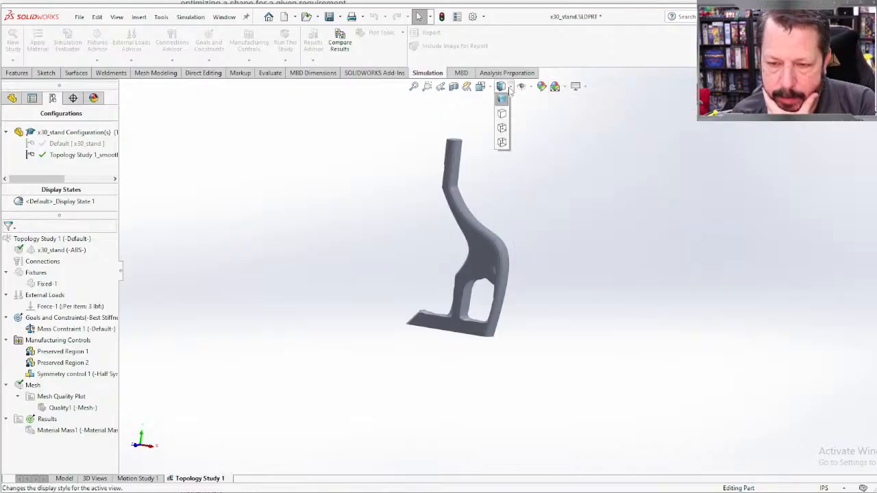
{"action": "left_click", "coordinate": [491, 88]}
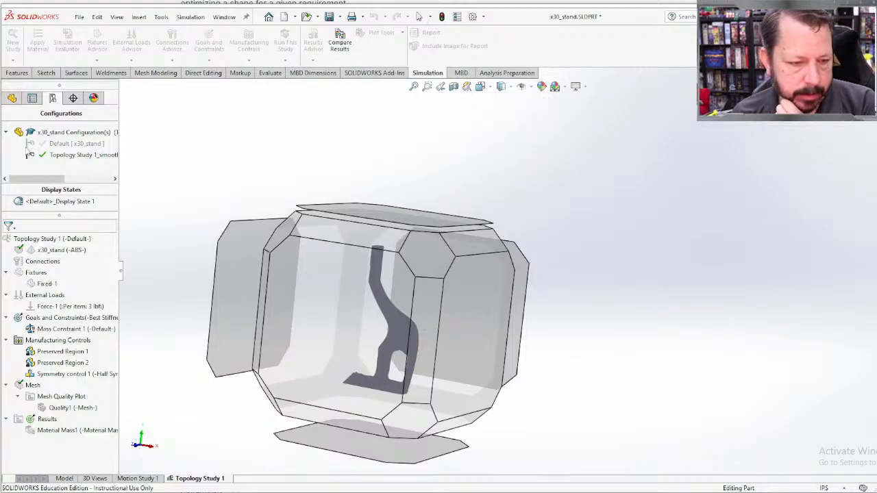
{"action": "double_click", "coordinate": [29, 154]}
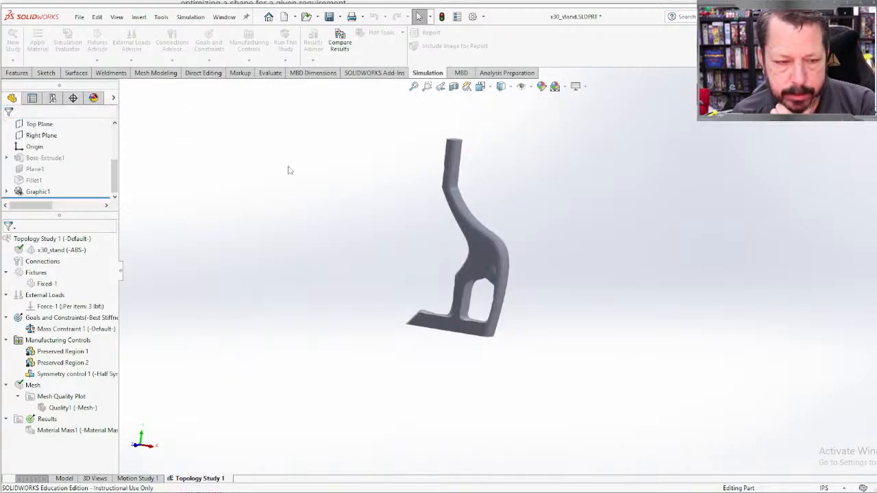
{"action": "mouse_move", "coordinate": [114, 179]}
{"action": "left_mouse_down"}
{"action": "mouse_move", "coordinate": [115, 140]}
{"action": "mouse_move", "coordinate": [106, 192]}
{"action": "left_mouse_up"}
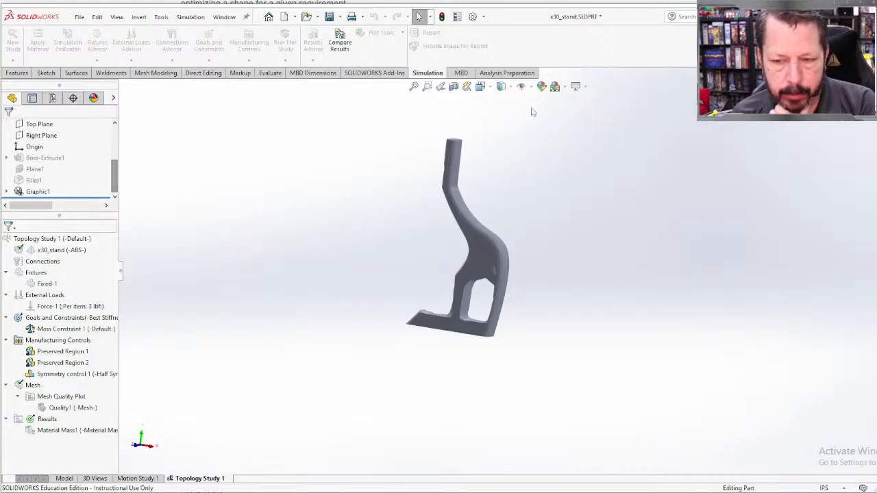
{"action": "left_click", "coordinate": [586, 87]}
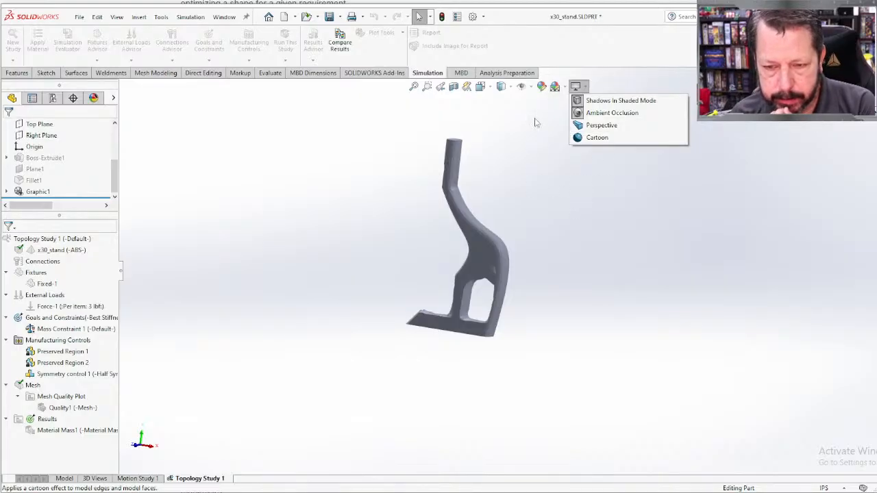
{"action": "left_click", "coordinate": [578, 87]}
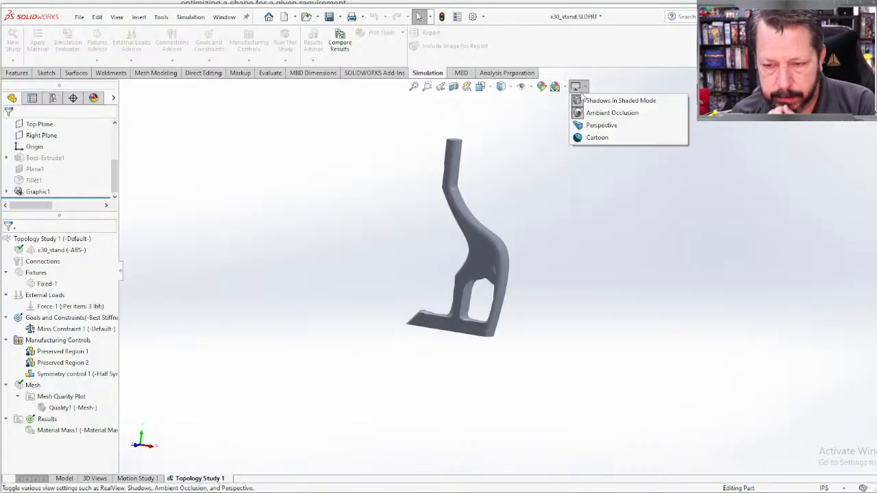
{"action": "left_click", "coordinate": [564, 87]}
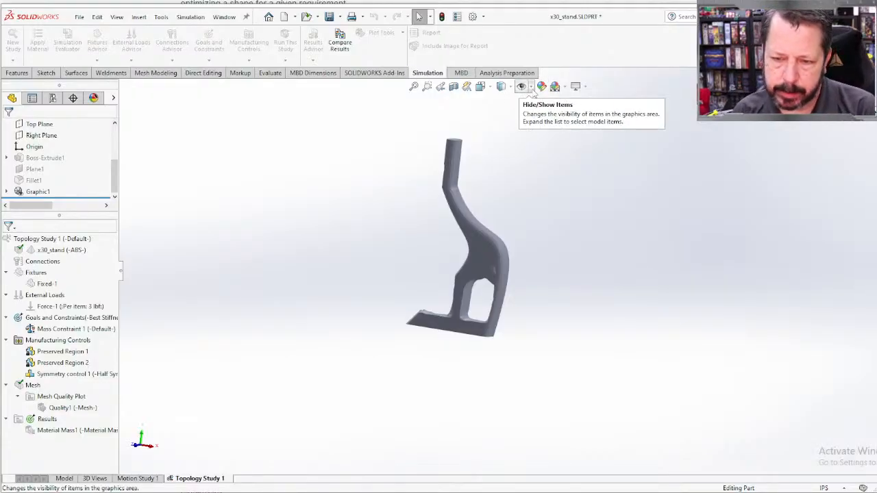
{"action": "left_click", "coordinate": [531, 87]}
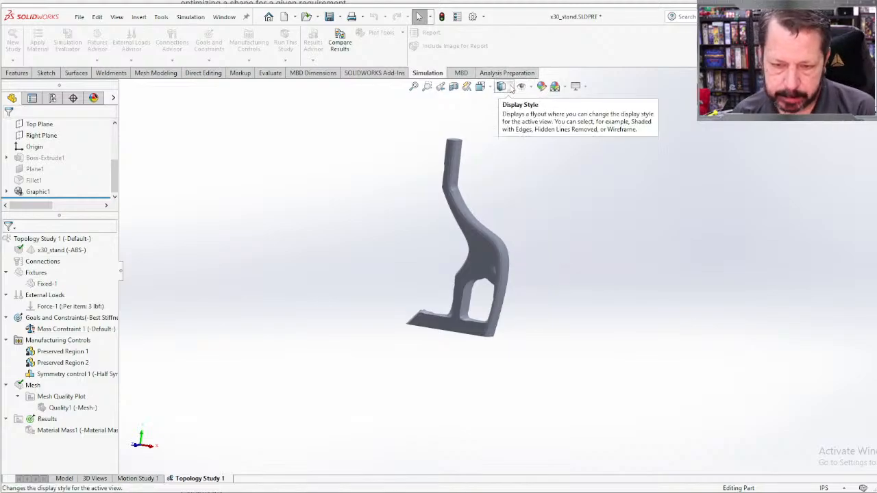
{"action": "left_click", "coordinate": [511, 88]}
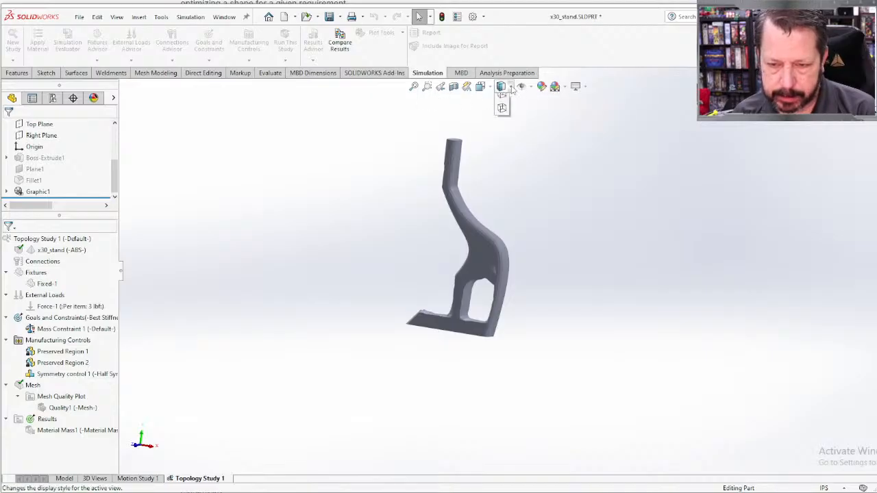
{"action": "left_click", "coordinate": [490, 88]}
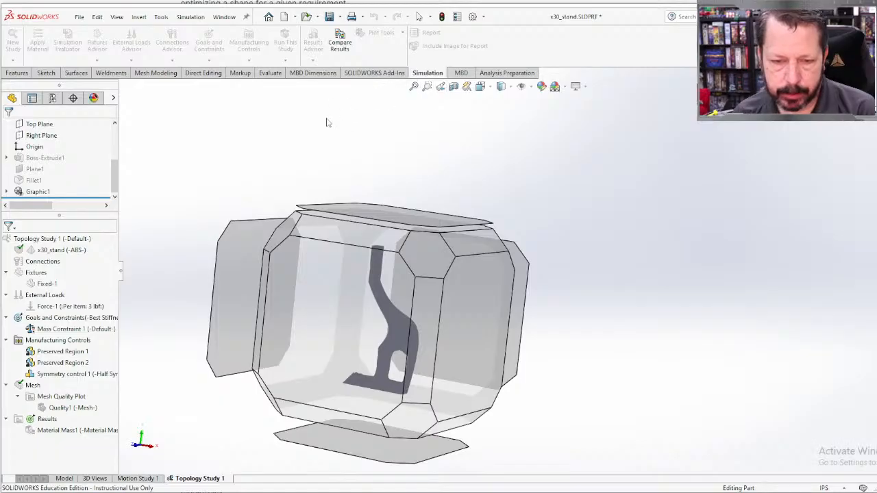
{"action": "left_click", "coordinate": [308, 133]}
{"action": "scroll", "coordinate": [164, 191], "scroll_direction": "up", "scroll_amount": 2}
{"action": "scroll", "coordinate": [163, 191], "scroll_direction": "down", "scroll_amount": 1}
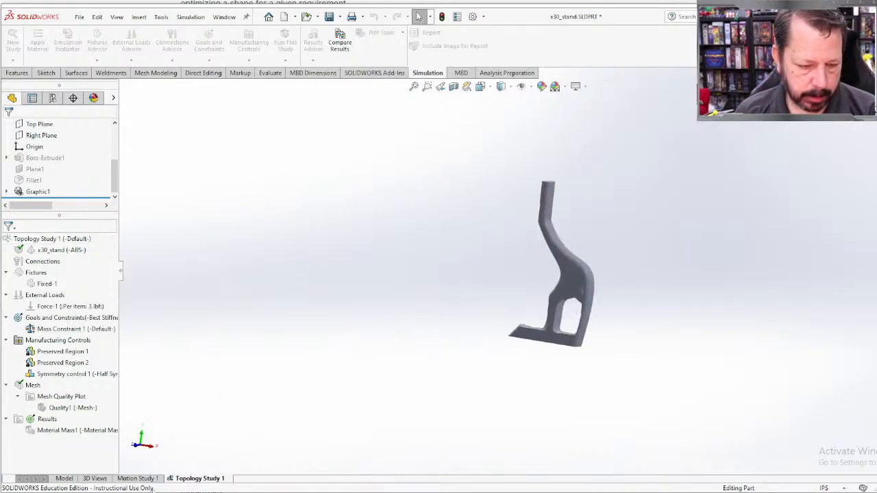
Step: Leave the topology study for the part model and activate the Default configuration
{"action": "left_click", "coordinate": [63, 479]}
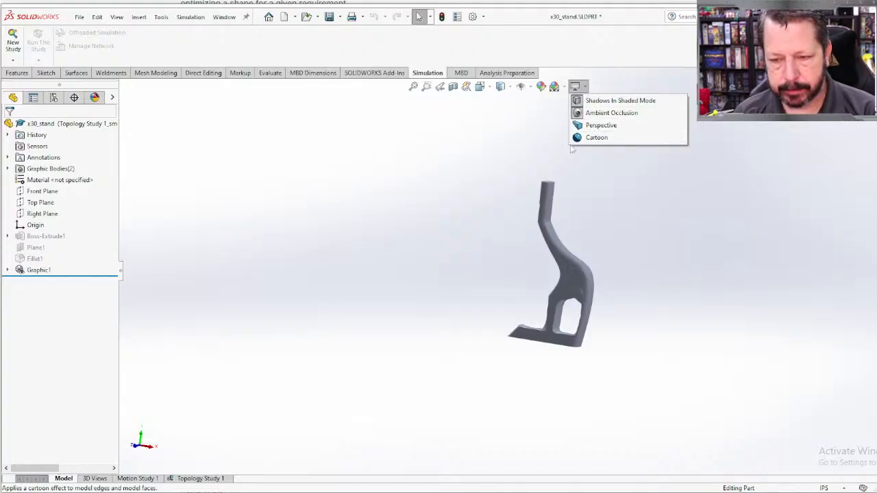
{"action": "left_click", "coordinate": [53, 97]}
{"action": "double_click", "coordinate": [58, 144]}
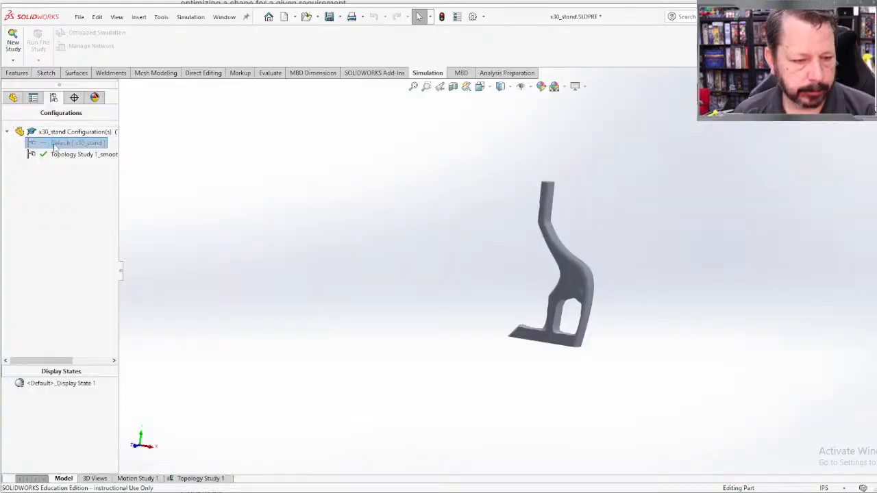
{"action": "left_click", "coordinate": [579, 87]}
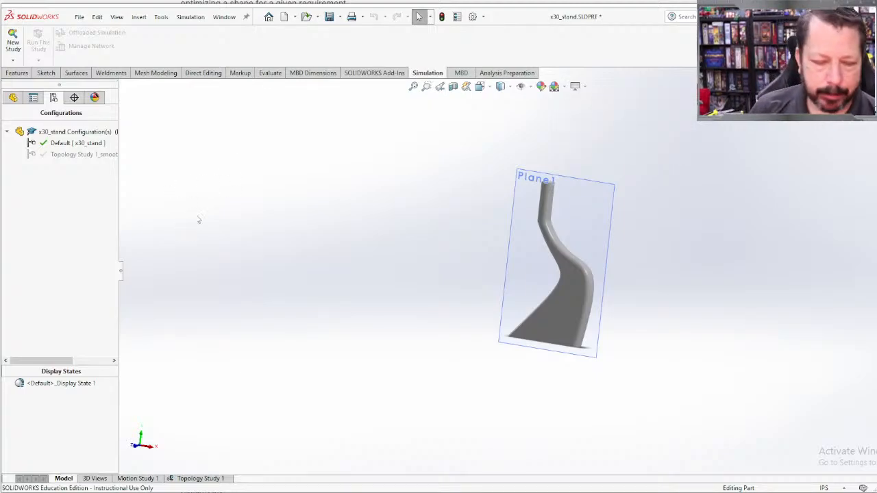
Step: Check Topology Study 1 with the Default configuration active, then return to the part model
{"action": "left_click", "coordinate": [63, 478]}
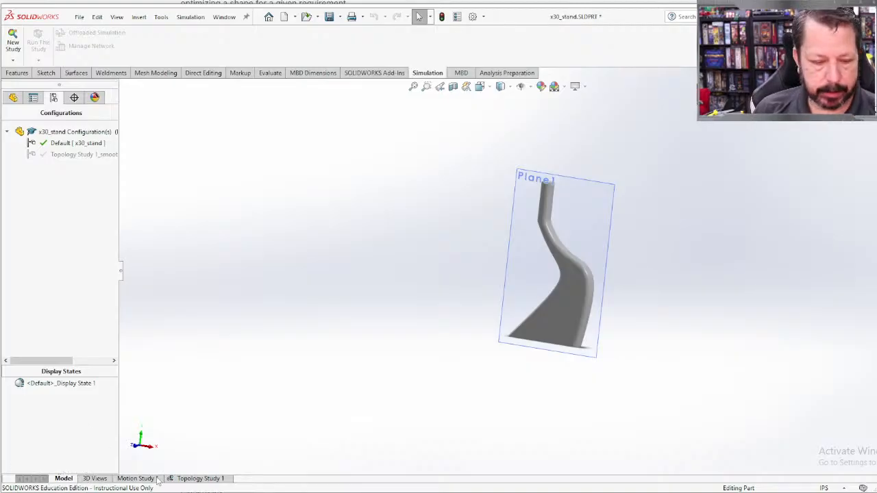
{"action": "left_click", "coordinate": [190, 478]}
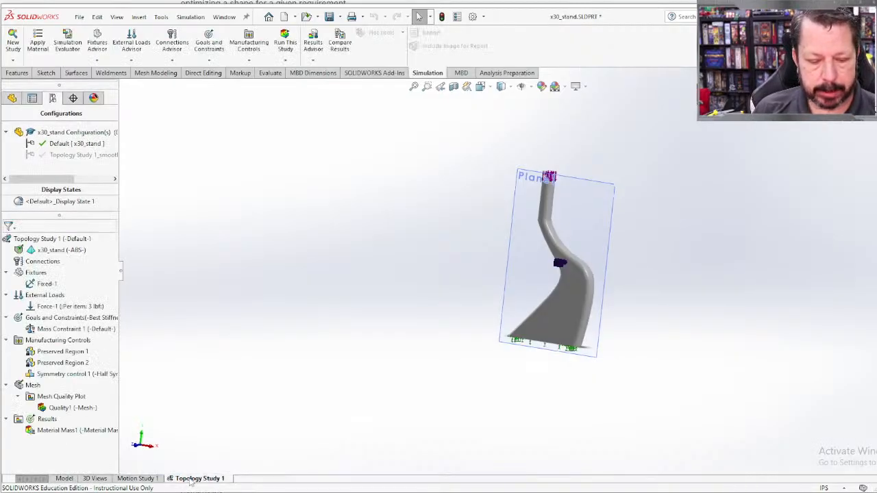
{"action": "left_click", "coordinate": [64, 479]}
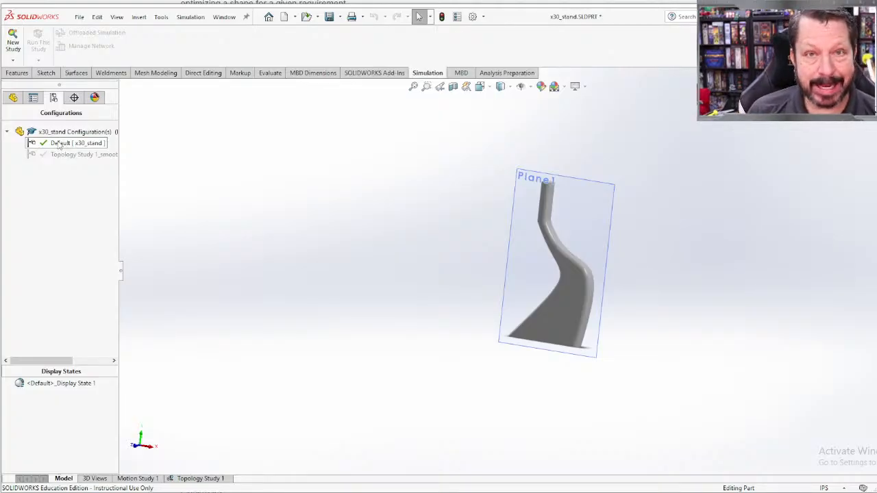
Step: Turn on Simulation Display for the part, showing the Material Mass1 result of Topology Study 1 in RealView and OpenGL
{"action": "left_click", "coordinate": [586, 87]}
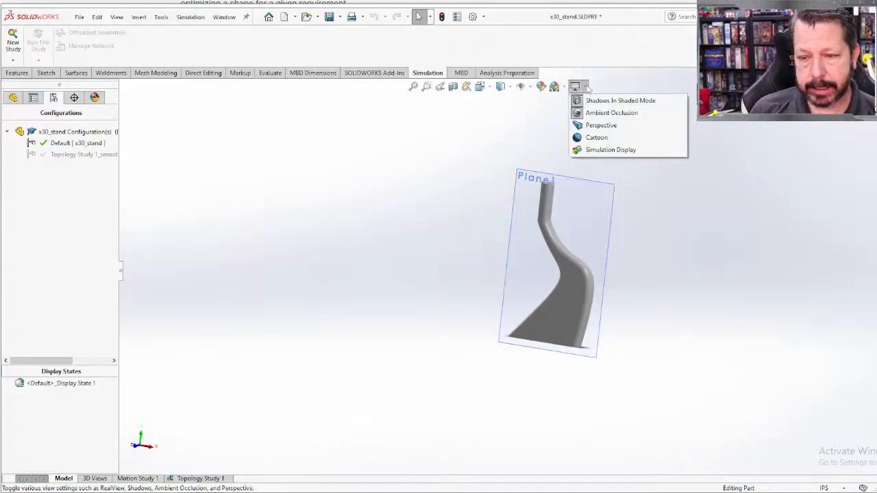
{"action": "left_click", "coordinate": [606, 150]}
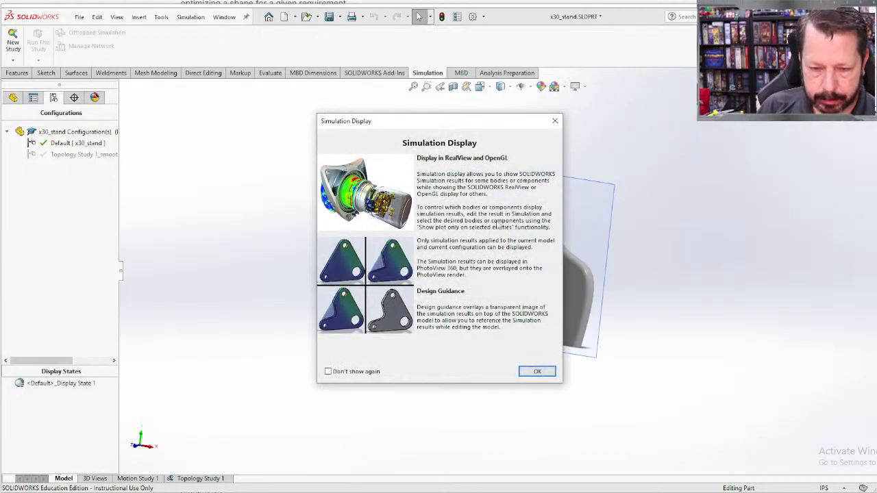
{"action": "left_click", "coordinate": [537, 372]}
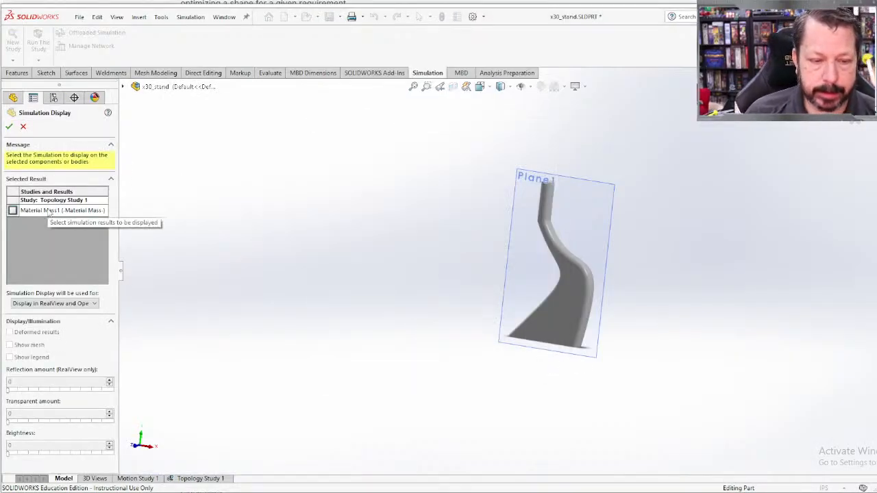
{"action": "left_click", "coordinate": [12, 211]}
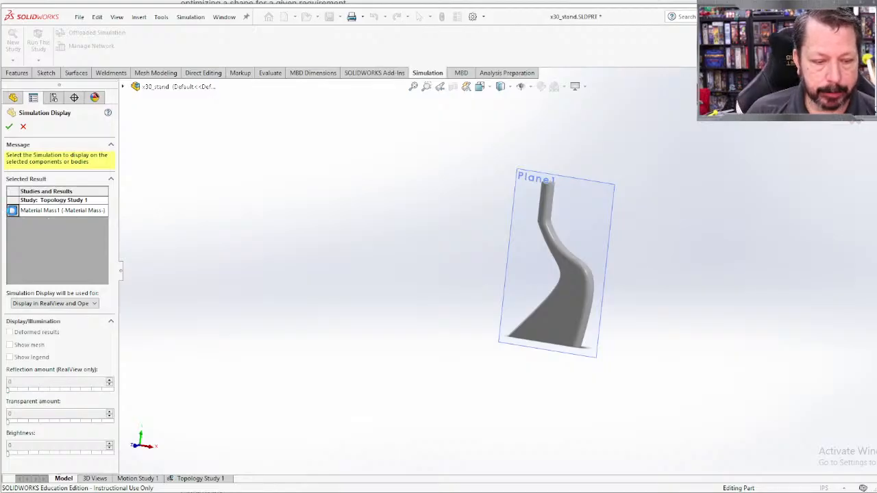
{"action": "left_click", "coordinate": [9, 128]}
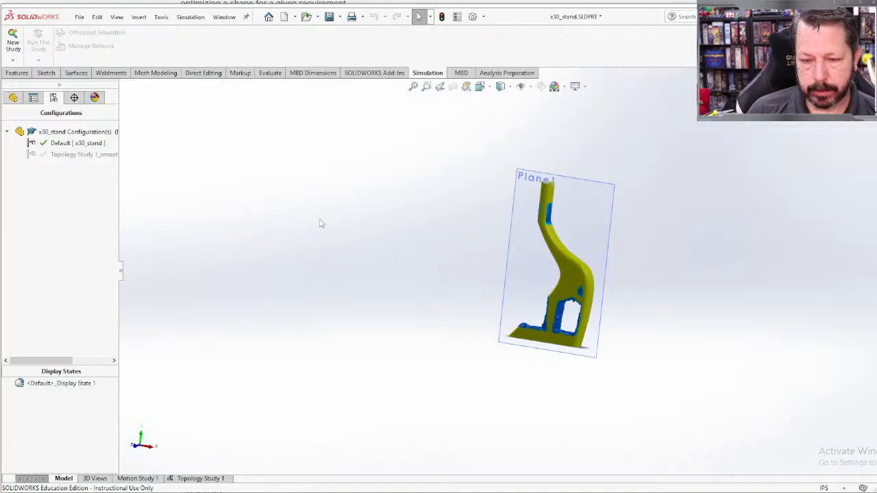
Step: Examine the material mass result on the stand from several angles and compare it with the outline of Boss-Extrude1
{"action": "scroll", "coordinate": [446, 251], "scroll_direction": "down", "scroll_amount": 3}
{"action": "scroll", "coordinate": [448, 251], "scroll_direction": "up", "scroll_amount": 2}
{"action": "middle_click_drag", "start_coordinate": [697, 331], "coordinate": [712, 320]}
{"action": "scroll", "coordinate": [685, 323], "scroll_direction": "down", "scroll_amount": 2}
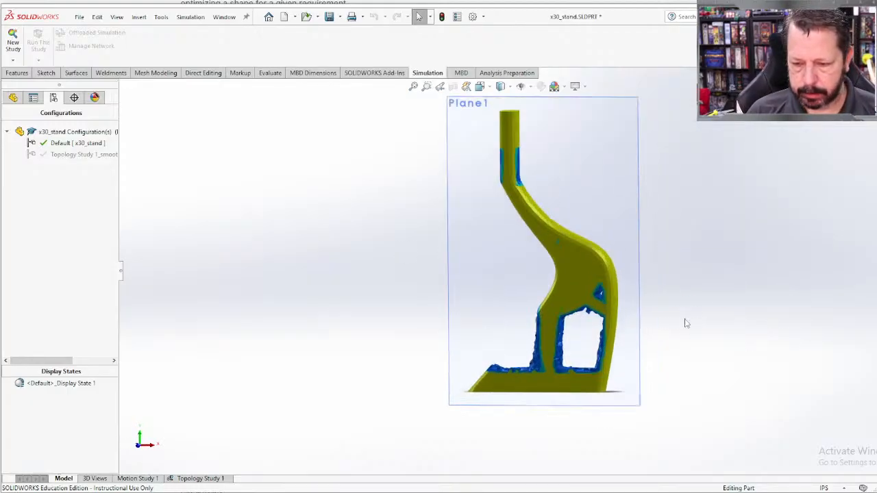
{"action": "middle_click_drag", "start_coordinate": [641, 326], "coordinate": [622, 341]}
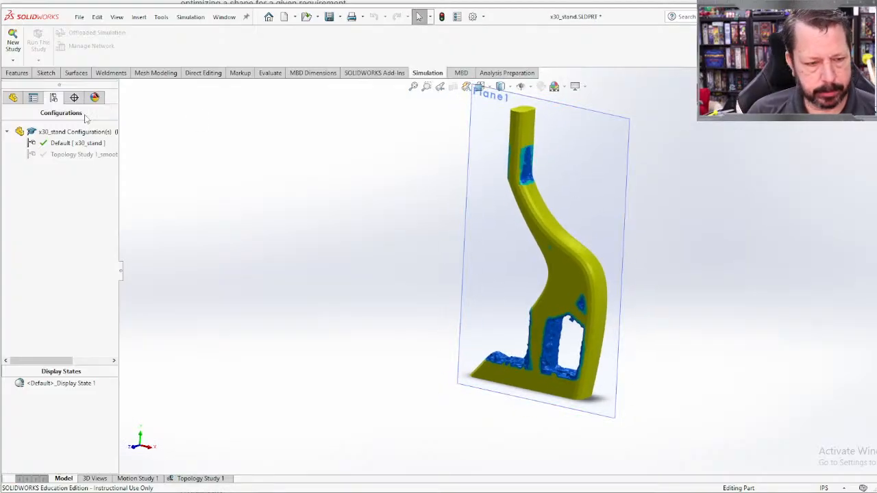
{"action": "left_click", "coordinate": [13, 99]}
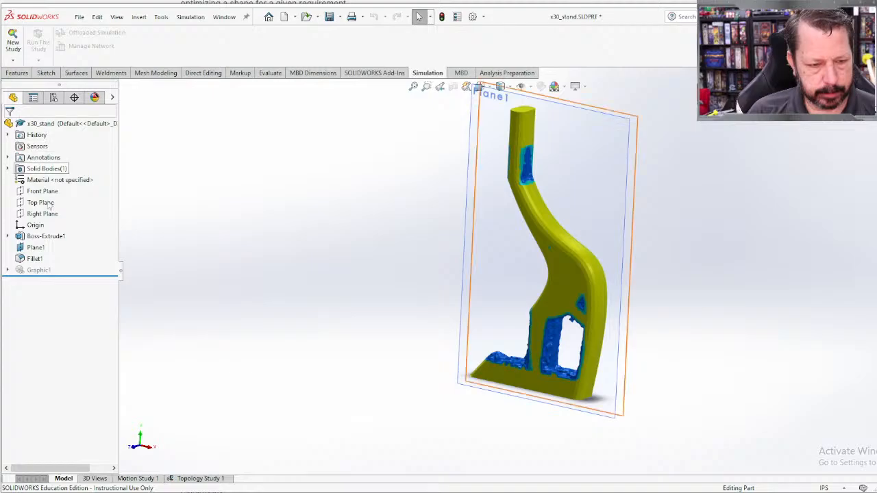
{"action": "left_click", "coordinate": [46, 237]}
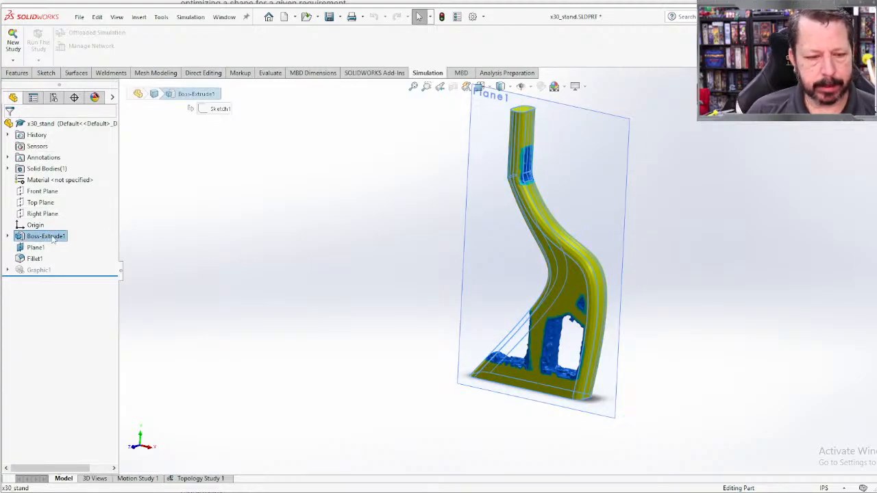
{"action": "middle_click_drag", "start_coordinate": [360, 315], "coordinate": [466, 315]}
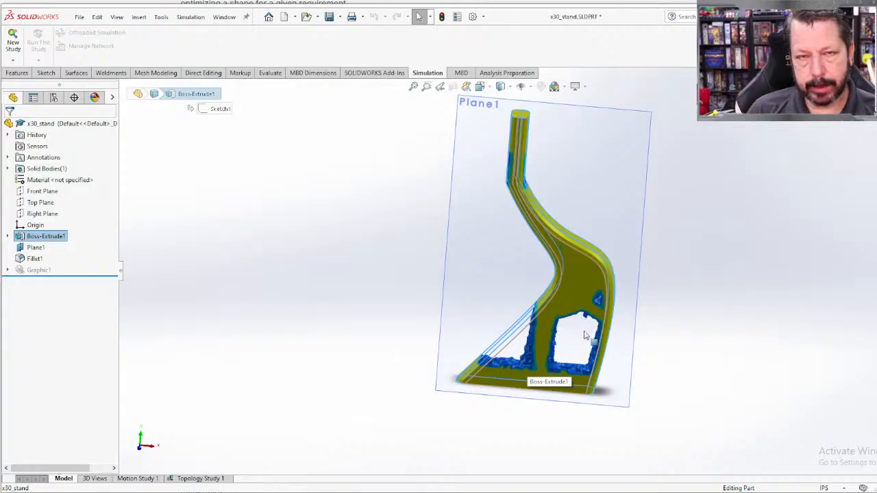
{"action": "middle_click_drag", "start_coordinate": [585, 336], "coordinate": [582, 298]}
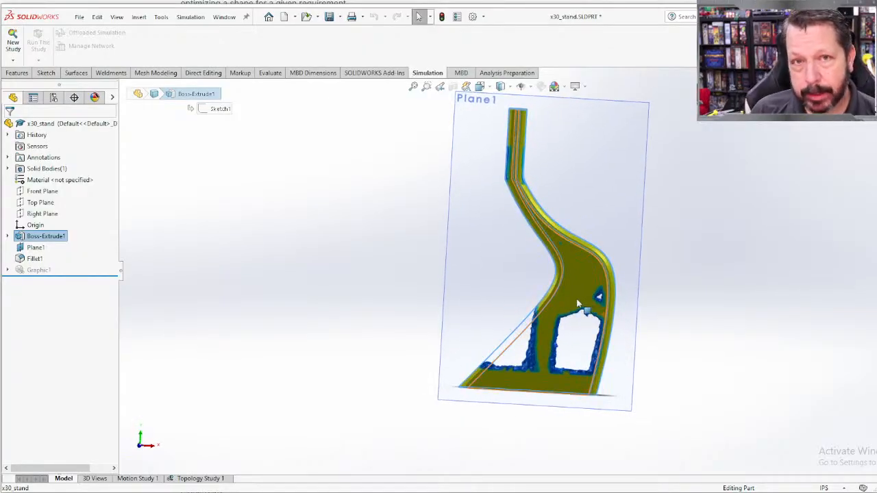
Step: Orient the stand to the Front view and start an Extruded Cut sketch on its flat side face
{"action": "left_click", "coordinate": [482, 87]}
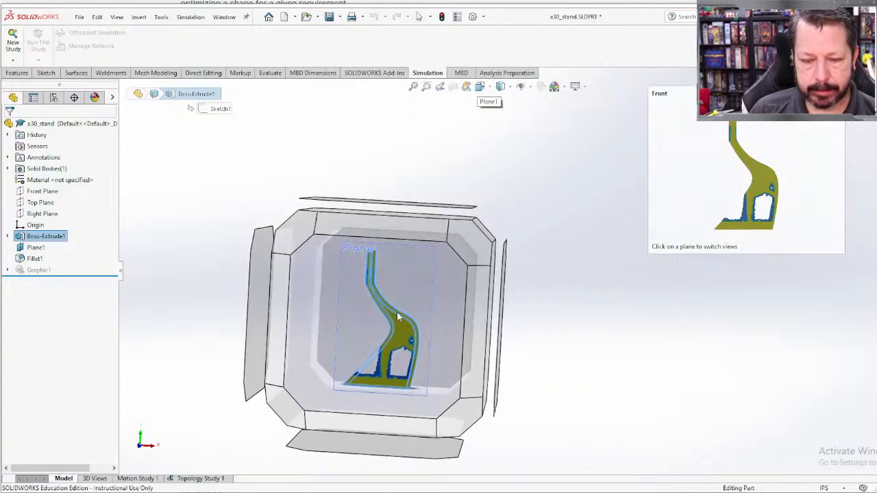
{"action": "left_click", "coordinate": [406, 317]}
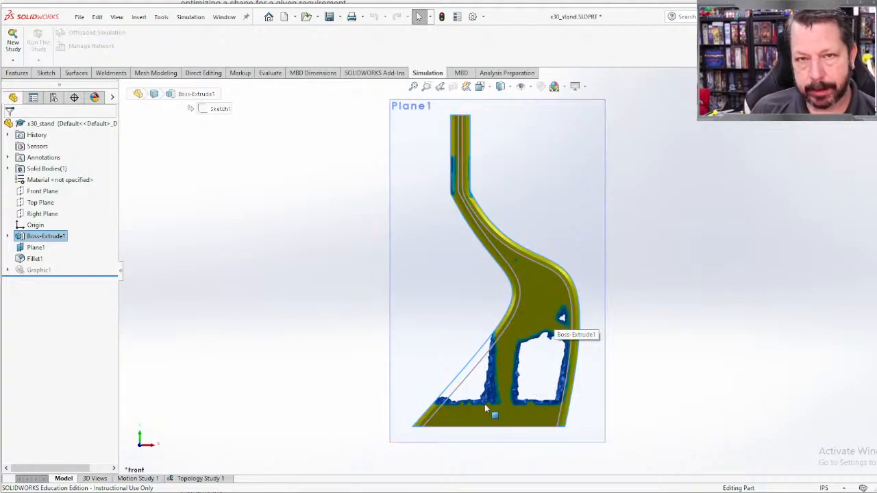
{"action": "left_click", "coordinate": [21, 74]}
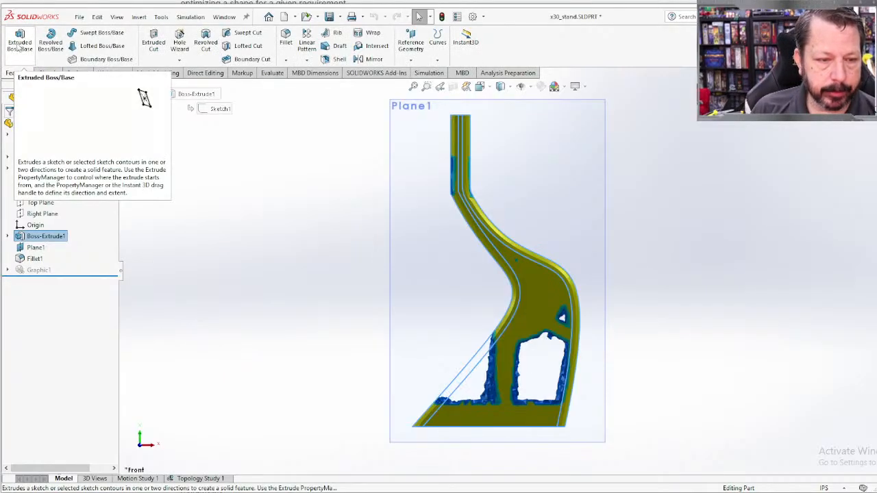
{"action": "left_click", "coordinate": [156, 43]}
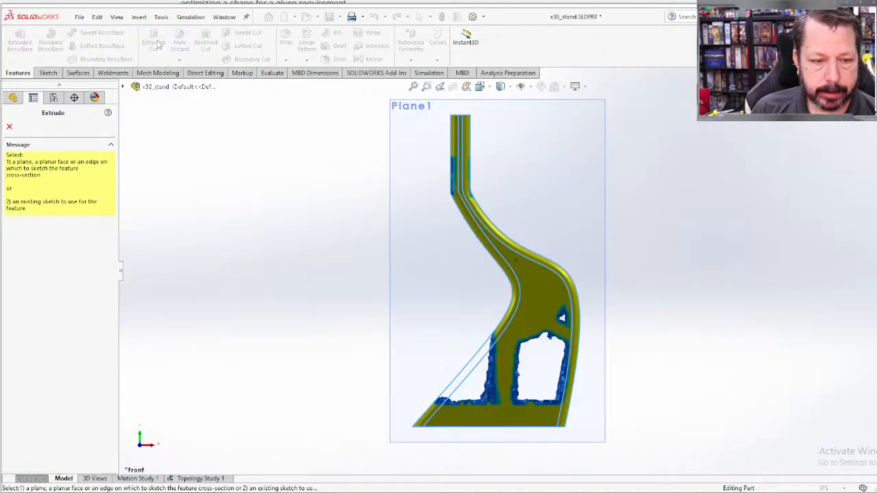
{"action": "left_click", "coordinate": [541, 295]}
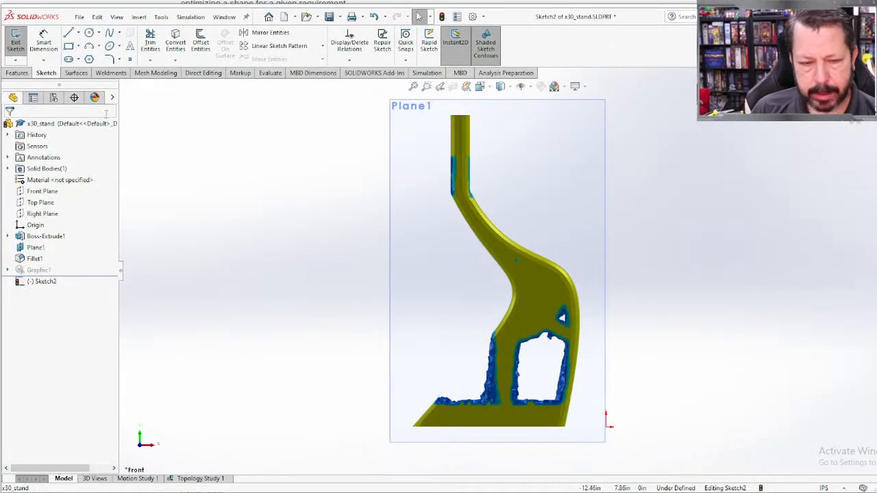
Step: Sketch a closed right triangle over the removed area beside the lower stem, about 1.75 in high with a 2.29 in sloping side
{"action": "scroll", "coordinate": [568, 425], "scroll_direction": "down", "scroll_amount": 4}
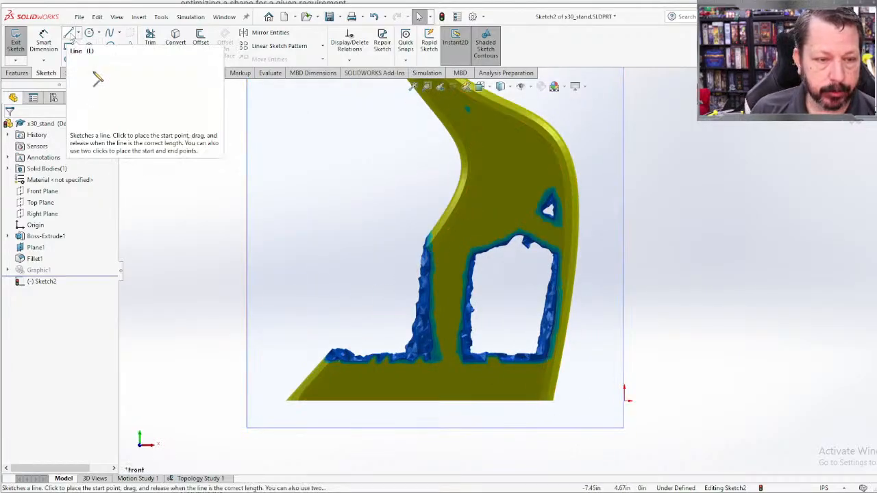
{"action": "left_click", "coordinate": [69, 34]}
{"action": "left_click", "coordinate": [422, 234]}
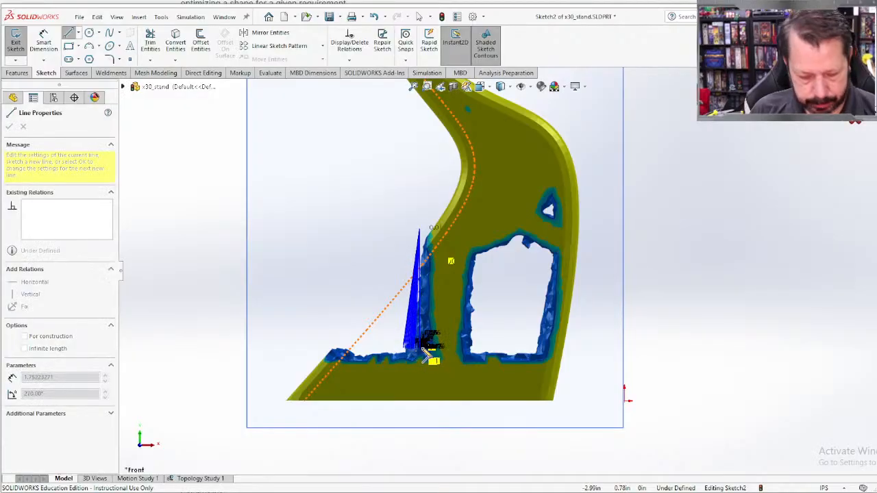
{"action": "left_click", "coordinate": [421, 348]}
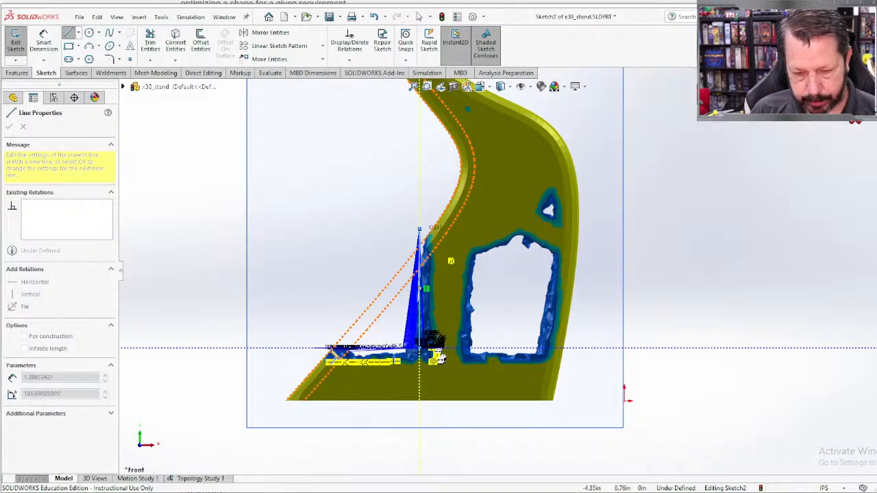
{"action": "left_click", "coordinate": [320, 348]}
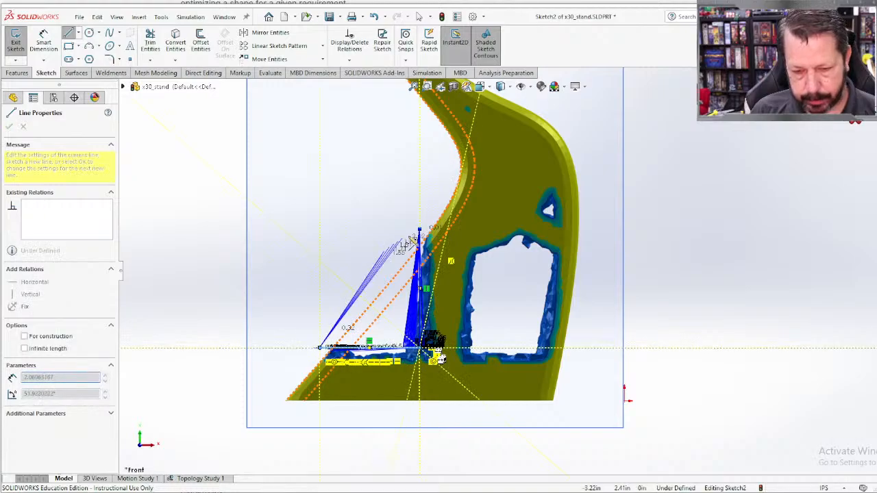
{"action": "left_click", "coordinate": [420, 230]}
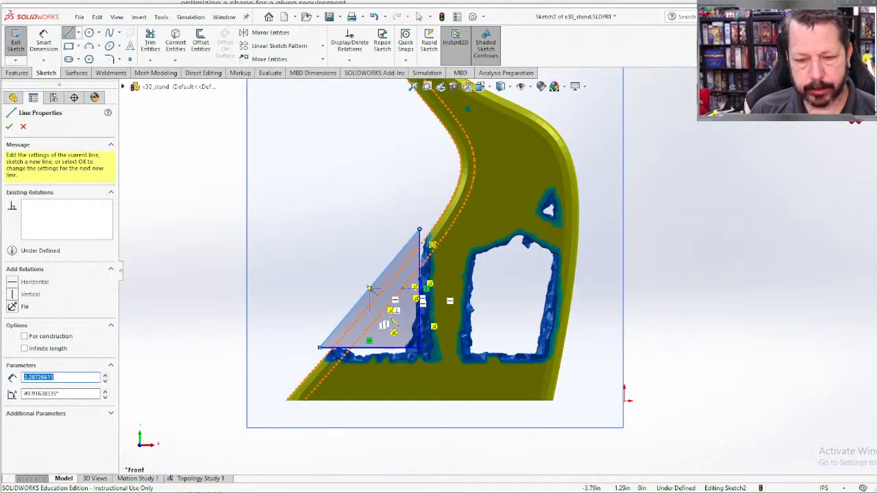
Step: Sketch a closed five-sided outline inside the large lower opening, with a horizontal base and an inner side about 1.35 in long
{"action": "scroll", "coordinate": [547, 368], "scroll_direction": "up", "scroll_amount": 1}
{"action": "scroll", "coordinate": [548, 368], "scroll_direction": "down", "scroll_amount": 1}
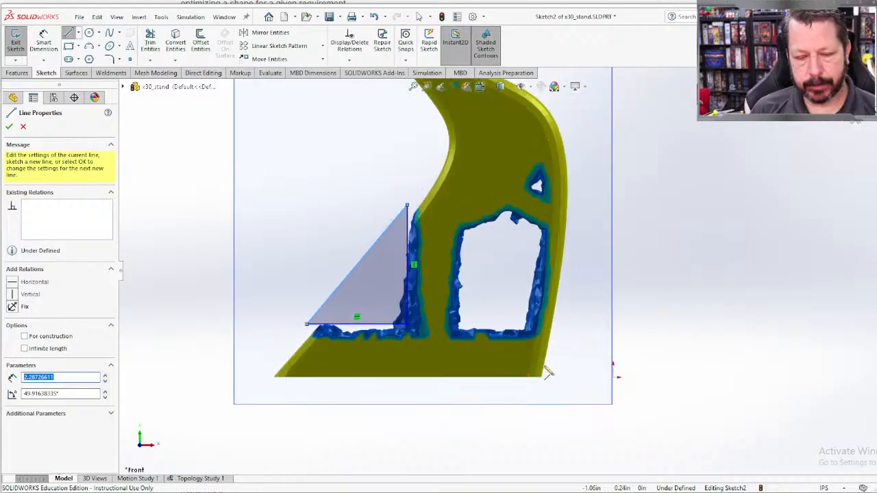
{"action": "left_click", "coordinate": [460, 323]}
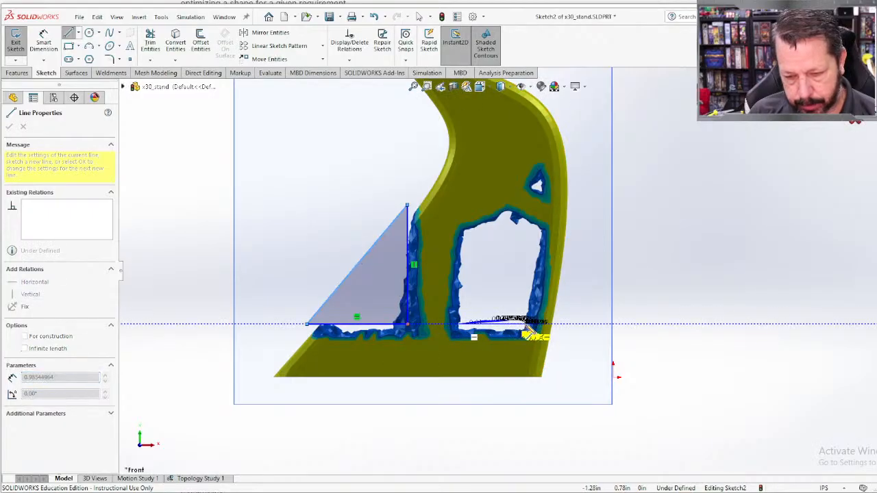
{"action": "left_click", "coordinate": [544, 322]}
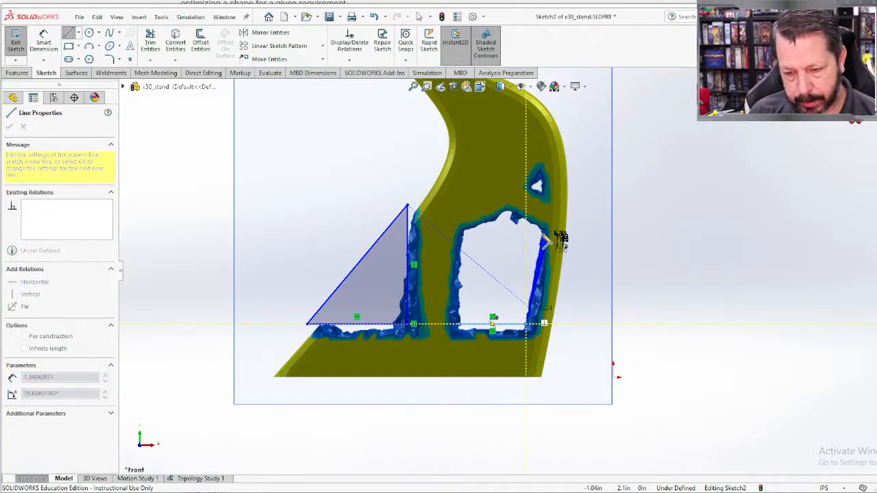
{"action": "left_click", "coordinate": [547, 237]}
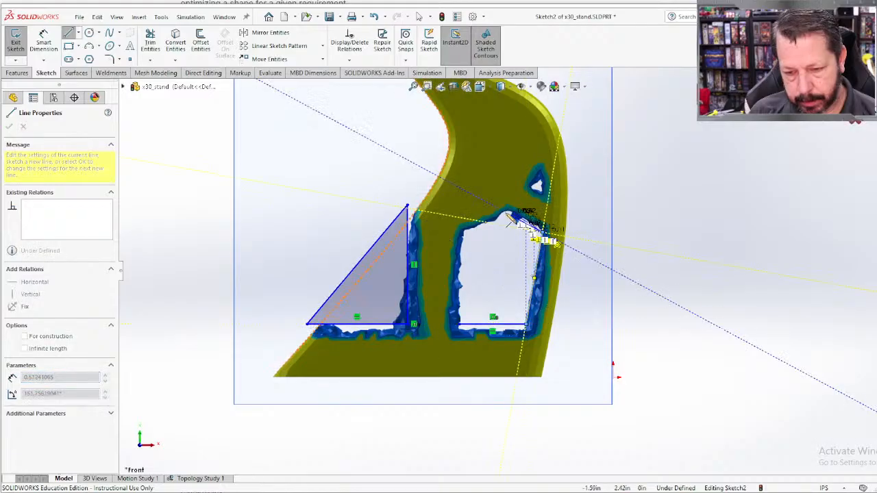
{"action": "left_click", "coordinate": [508, 216]}
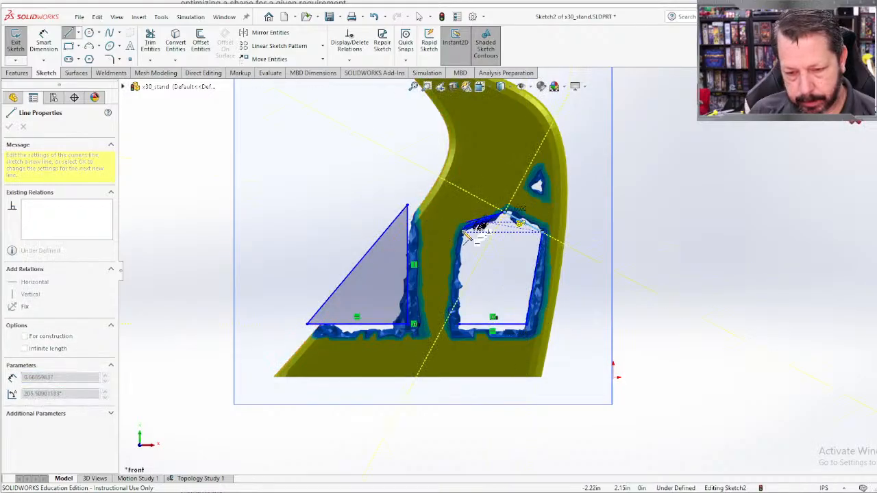
{"action": "left_click", "coordinate": [460, 326]}
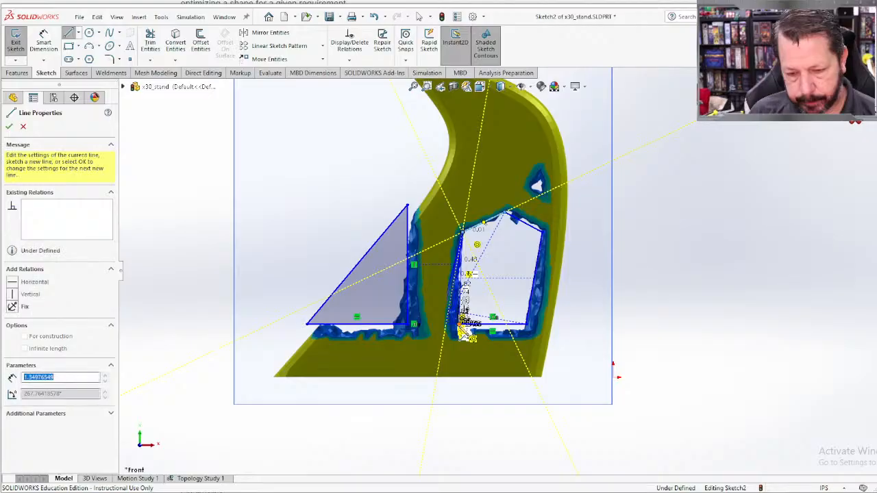
Step: Sketch a small closed triangle in the small opening above the large one, with its longest side about 0.3 in, and end the Line command
{"action": "left_click", "coordinate": [539, 181]}
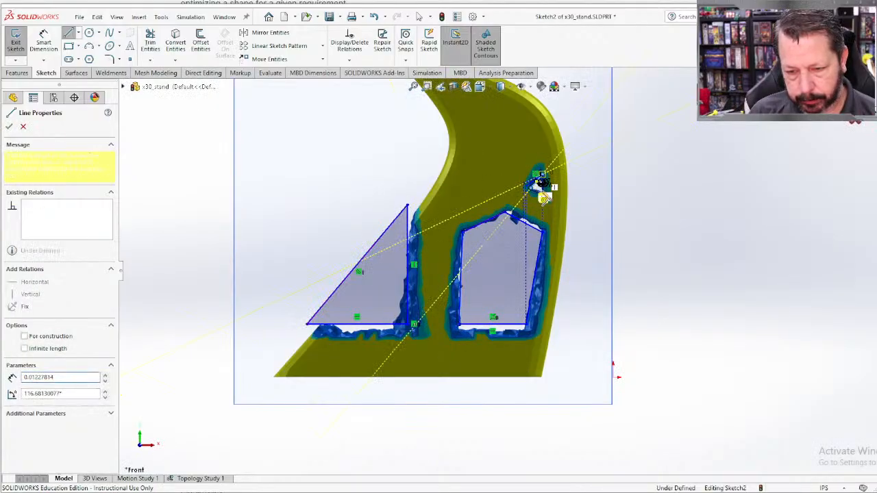
{"action": "left_click", "coordinate": [548, 182]}
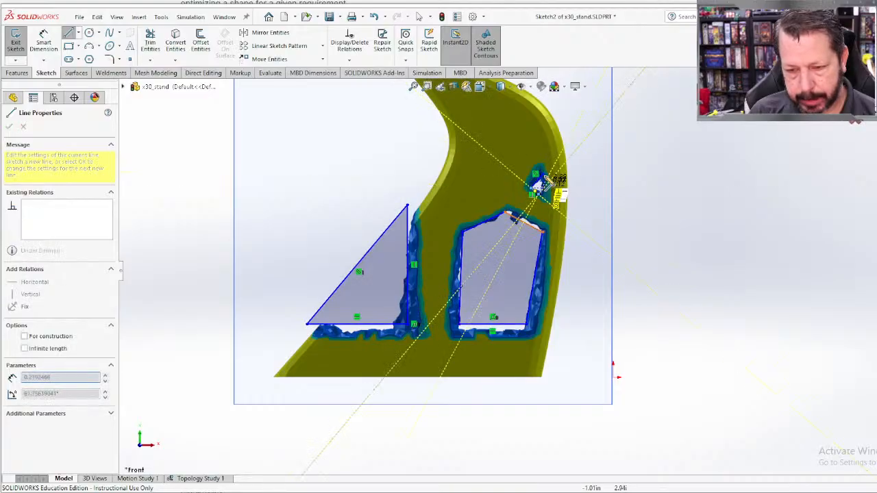
{"action": "left_click", "coordinate": [543, 175]}
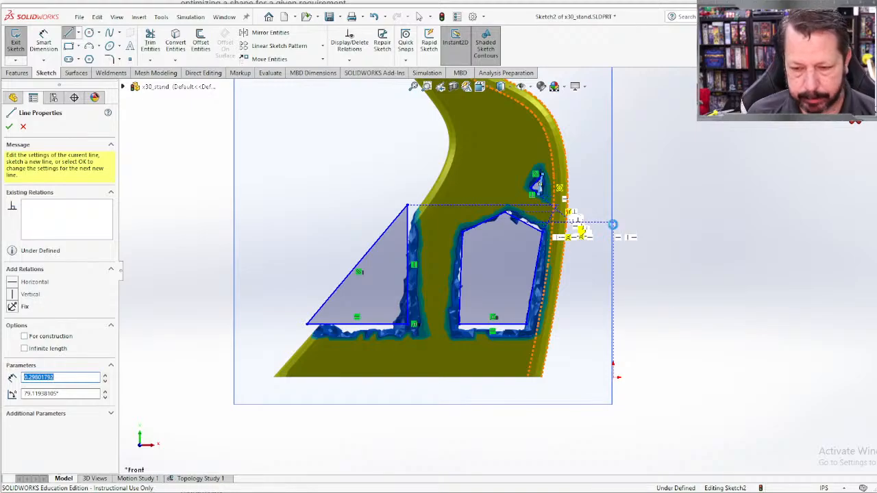
{"action": "key", "text": "Escape"}
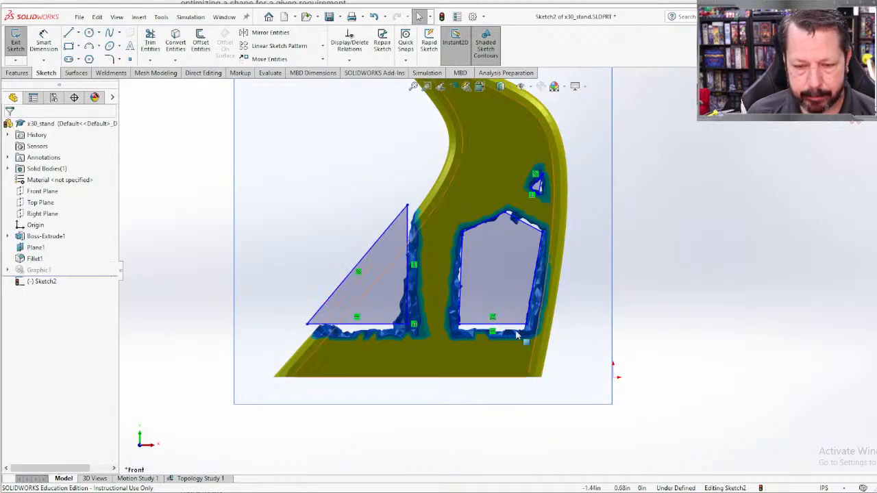
{"action": "scroll", "coordinate": [517, 244], "scroll_direction": "down", "scroll_amount": 3}
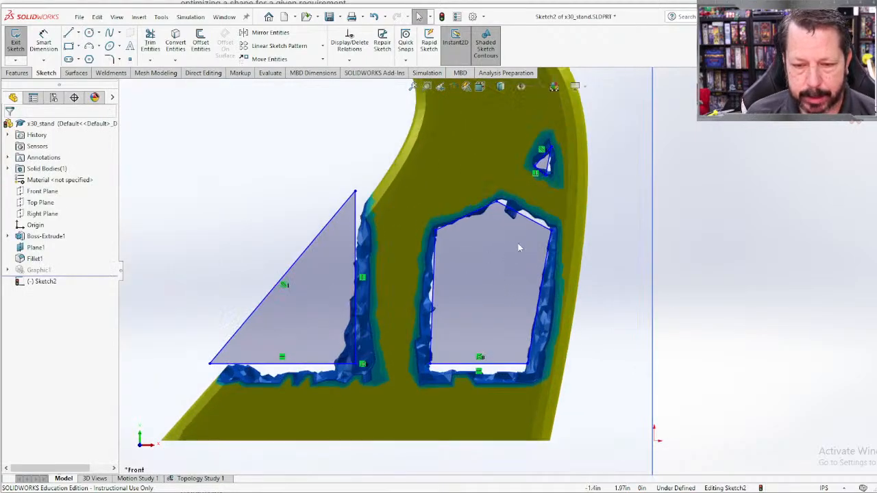
Step: Fillet all five corners of the five-sided outline and the right-angle corner of the large triangle with a 0.10 in radius
{"action": "left_click", "coordinate": [110, 59]}
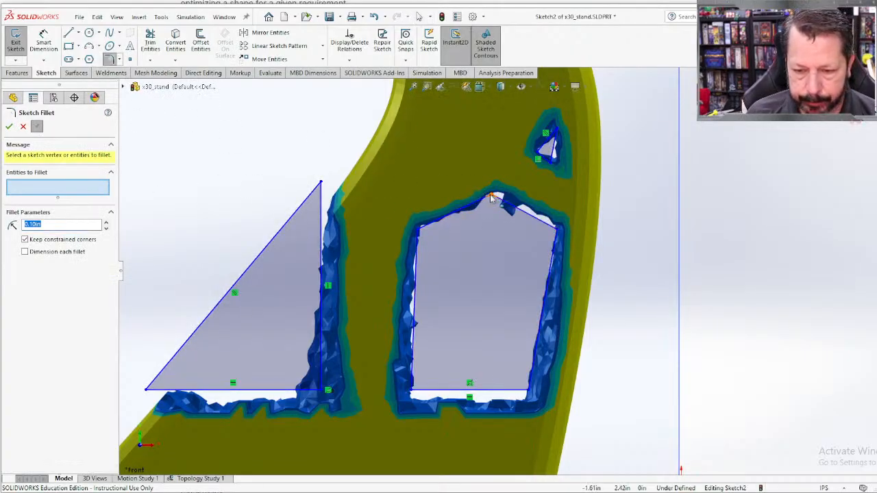
{"action": "left_click", "coordinate": [495, 198]}
{"action": "left_click", "coordinate": [419, 230]}
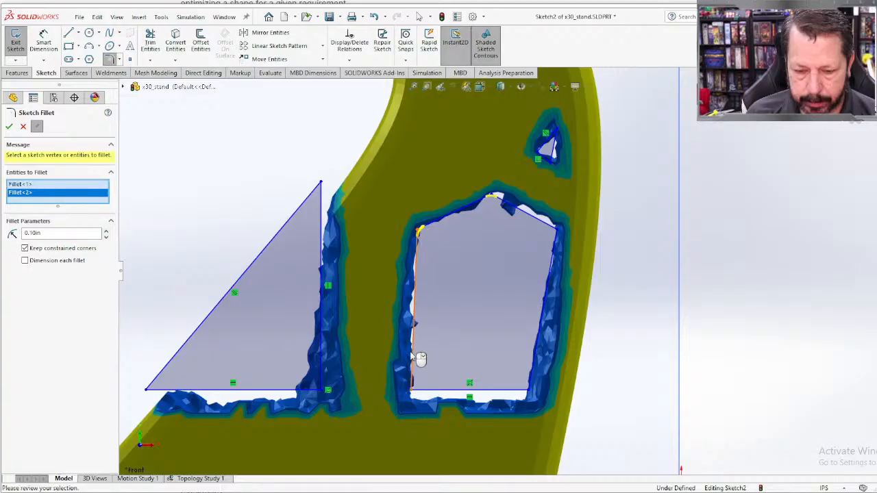
{"action": "left_click", "coordinate": [414, 390]}
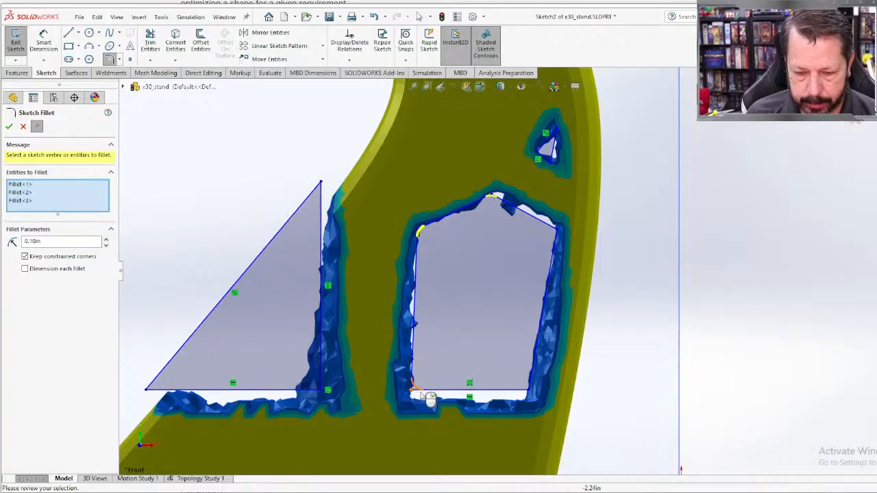
{"action": "left_click", "coordinate": [527, 390]}
{"action": "left_click", "coordinate": [557, 231]}
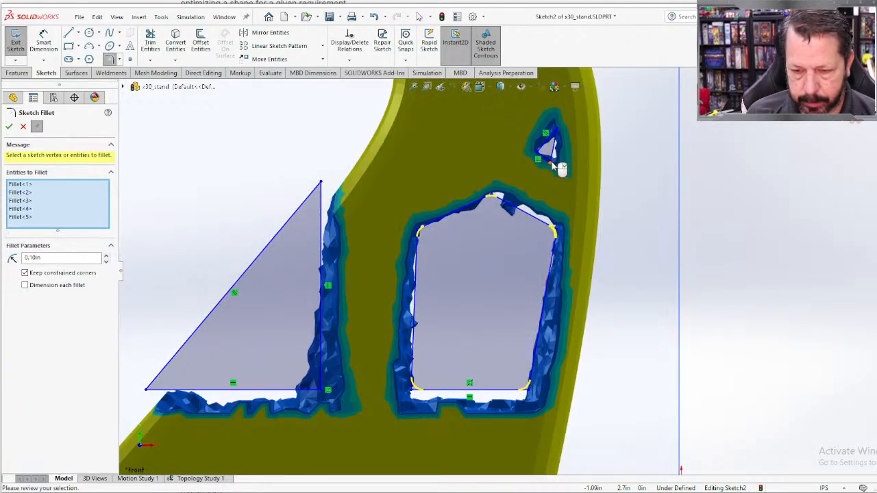
{"action": "left_click", "coordinate": [543, 156]}
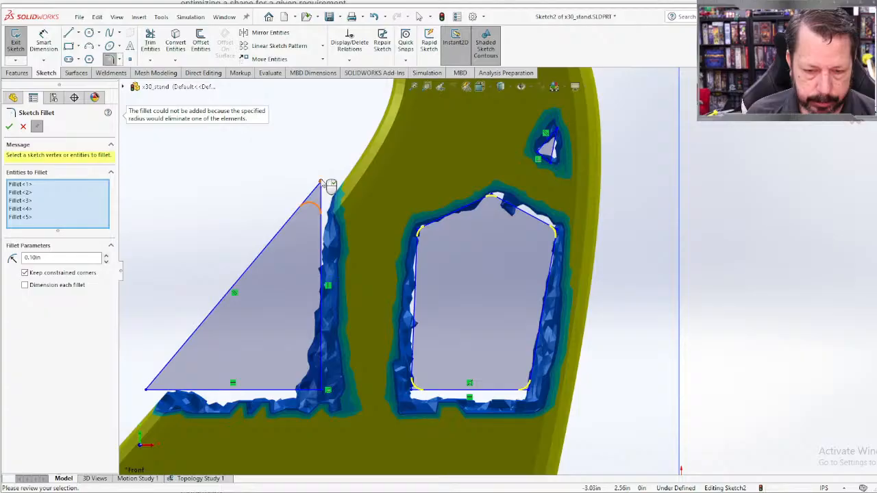
{"action": "left_click", "coordinate": [320, 389]}
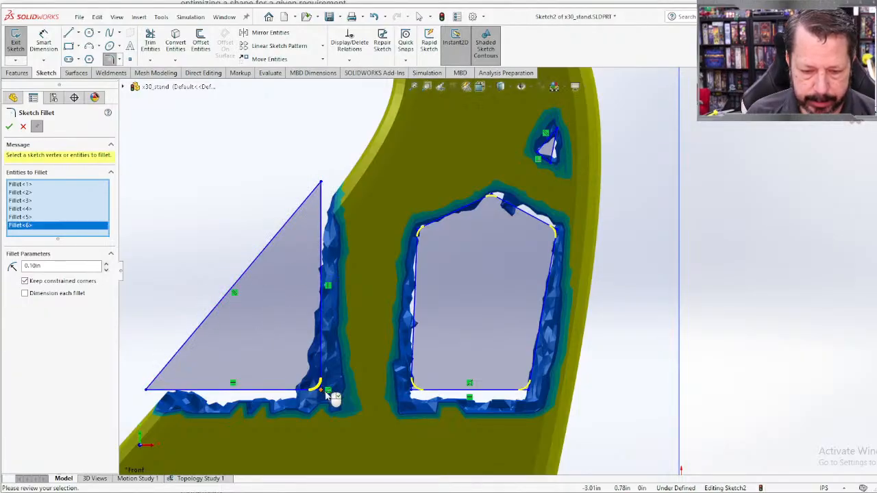
{"action": "left_click", "coordinate": [9, 126]}
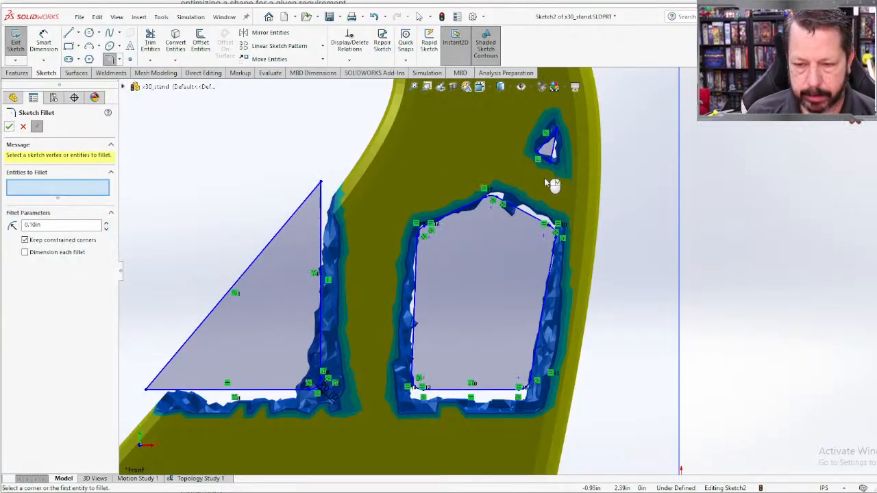
Step: Fillet the three corners of the small upper triangle with a 0.035 in radius and end the Sketch Fillet command
{"action": "scroll", "coordinate": [551, 173], "scroll_direction": "up", "scroll_amount": 5}
{"action": "scroll", "coordinate": [547, 172], "scroll_direction": "up", "scroll_amount": 1}
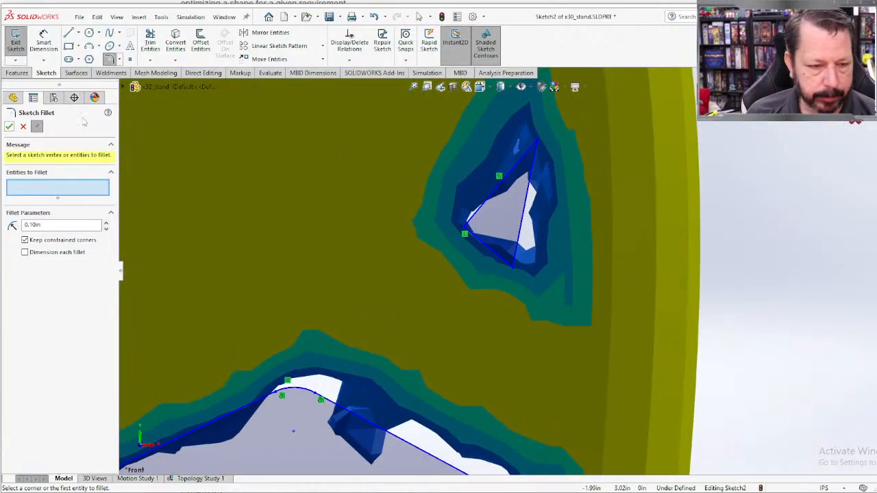
{"action": "left_click", "coordinate": [8, 127]}
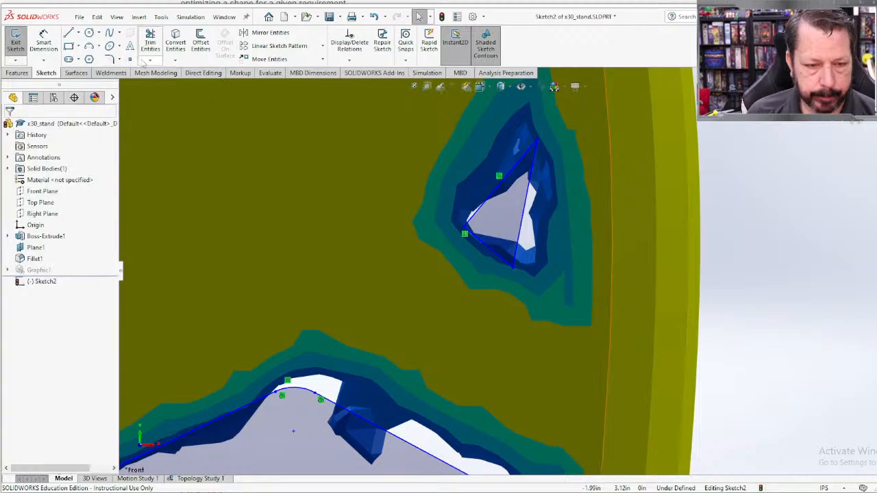
{"action": "left_click", "coordinate": [110, 59]}
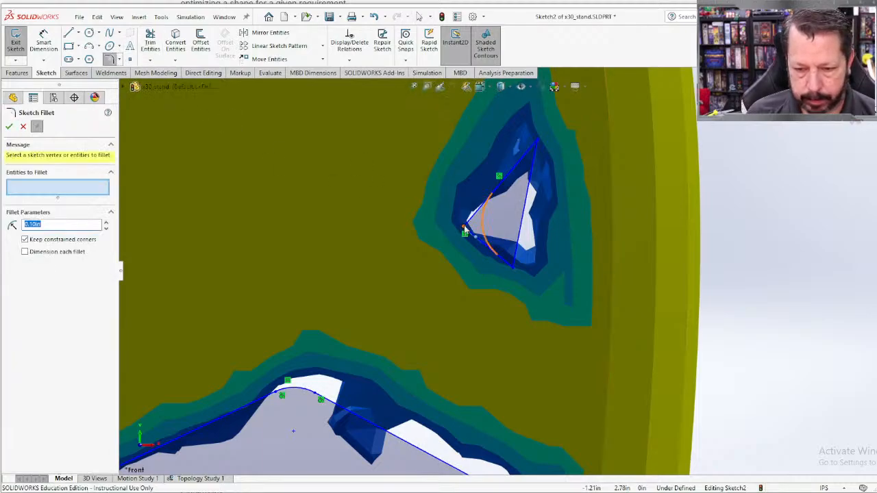
{"action": "left_click", "coordinate": [466, 228]}
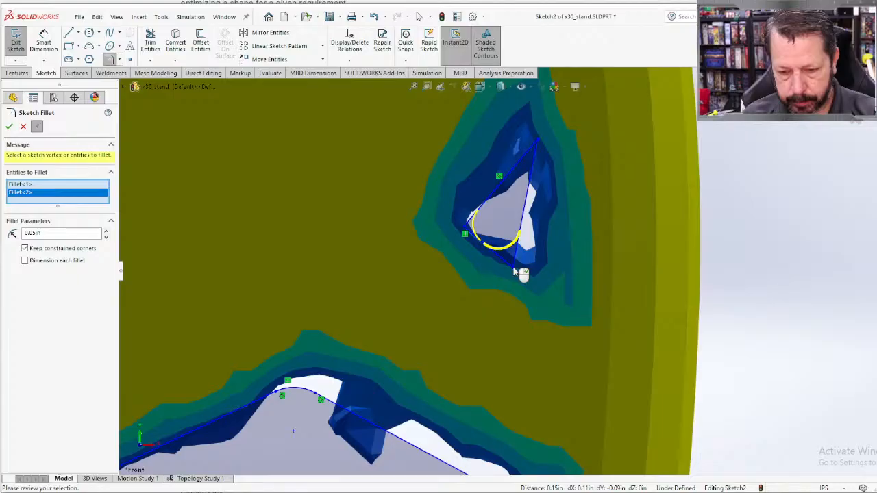
{"action": "left_click", "coordinate": [538, 142]}
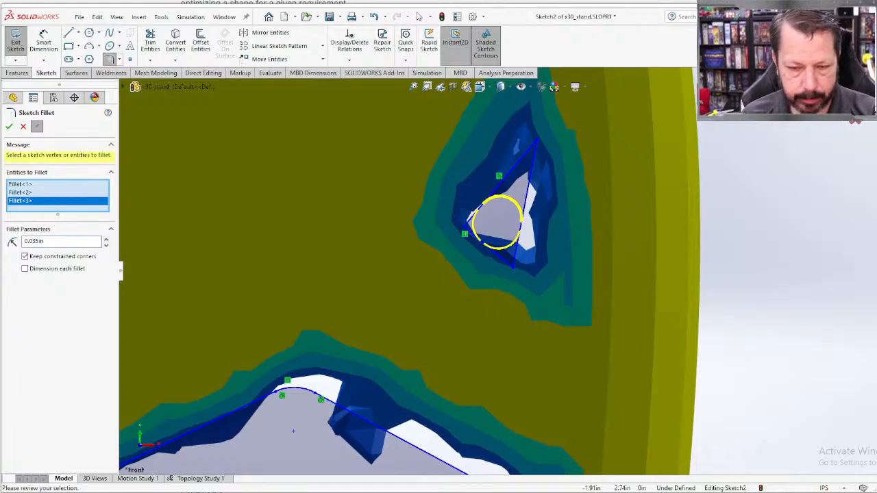
{"action": "left_click_drag", "start_coordinate": [22, 346], "coordinate": [11, 302]}
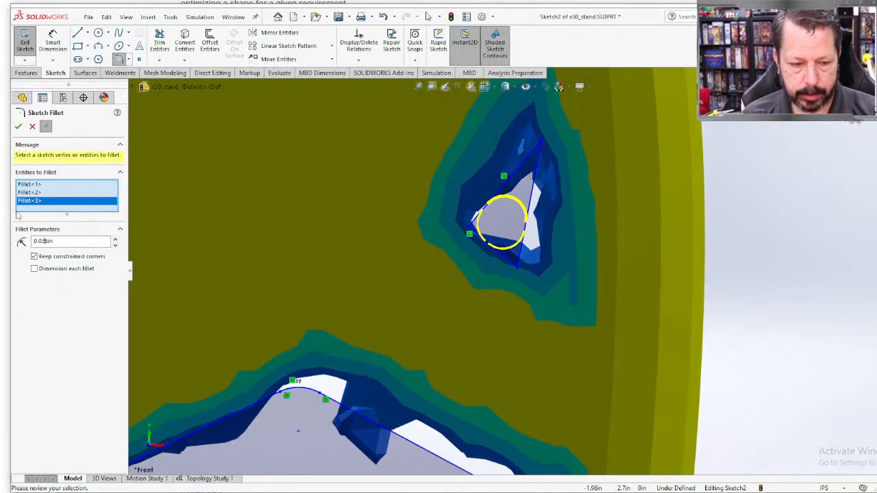
{"action": "left_click", "coordinate": [18, 126]}
{"action": "scroll", "coordinate": [319, 322], "scroll_direction": "up", "scroll_amount": 3}
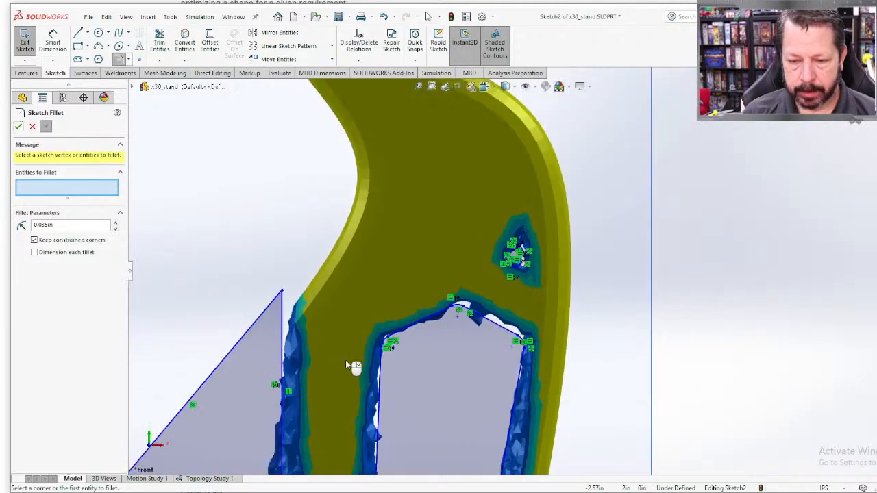
{"action": "scroll", "coordinate": [346, 364], "scroll_direction": "up", "scroll_amount": 3}
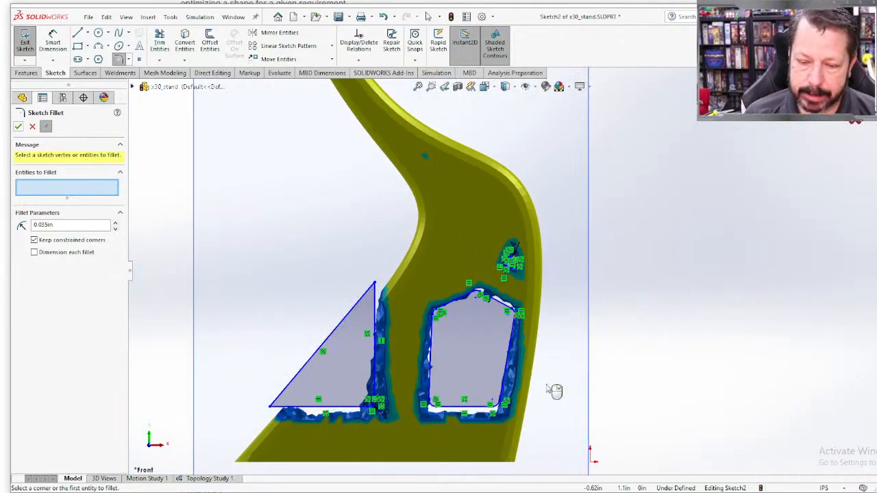
{"action": "mouse_move", "coordinate": [553, 391]}
{"action": "middle_mouse_down"}
{"action": "mouse_move", "coordinate": [537, 253]}
{"action": "mouse_move", "coordinate": [555, 221]}
{"action": "mouse_move", "coordinate": [543, 215]}
{"action": "mouse_move", "coordinate": [544, 379]}
{"action": "middle_mouse_up"}
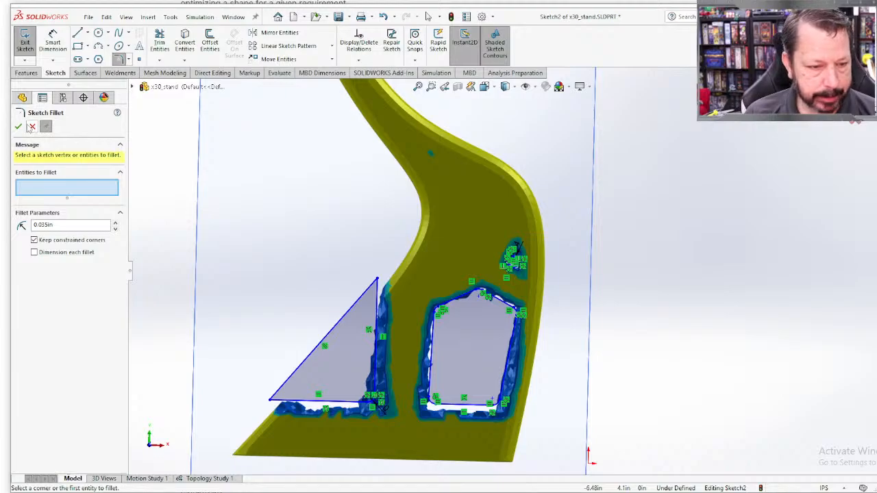
{"action": "left_click", "coordinate": [17, 127]}
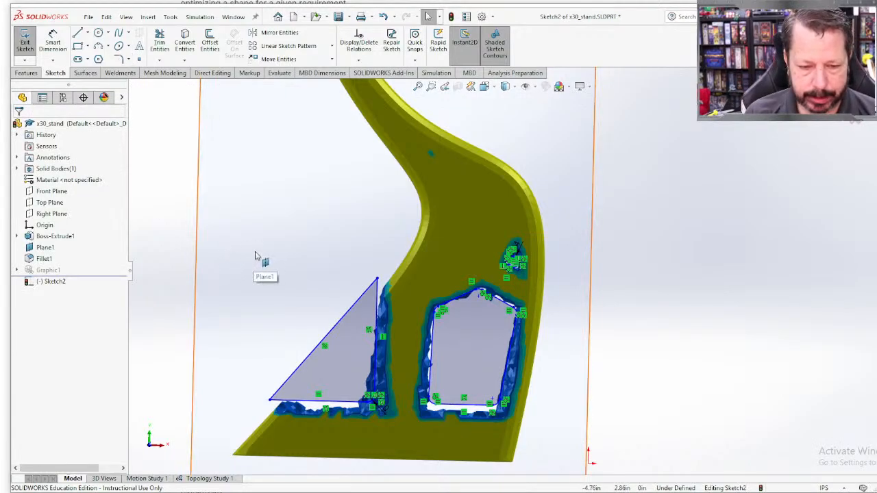
Step: Finish the sketch and cut its profiles through the stand with the Through All - Both end condition
{"action": "key", "text": "f"}
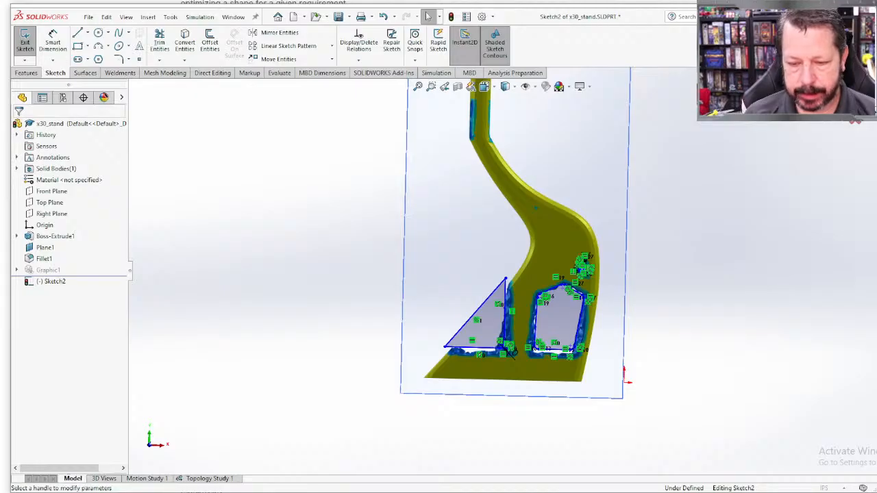
{"action": "key", "text": "x"}
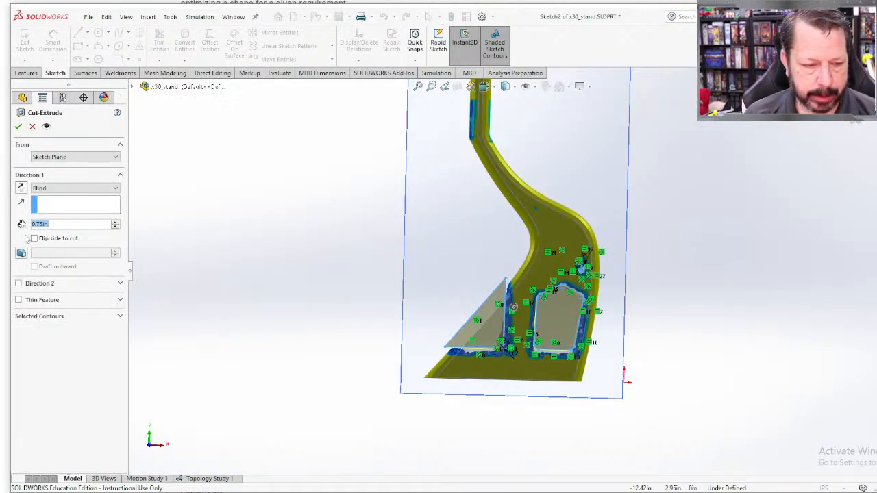
{"action": "left_click", "coordinate": [68, 187]}
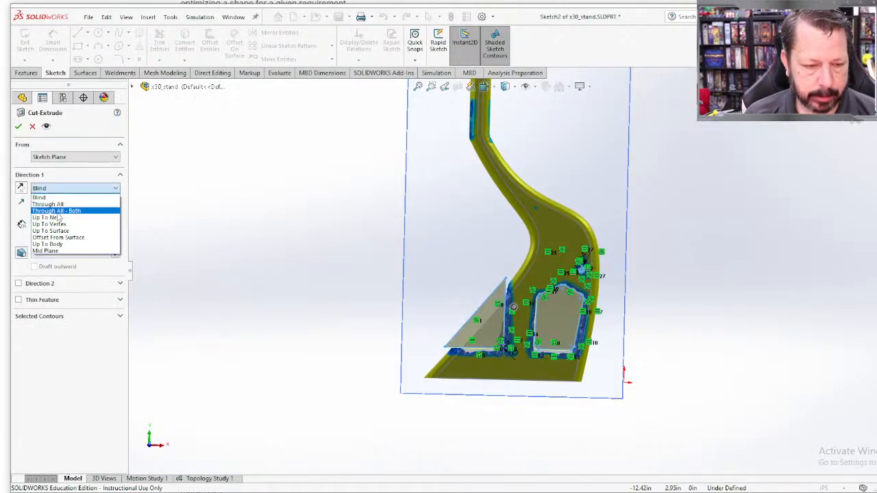
{"action": "left_click", "coordinate": [58, 211]}
{"action": "middle_click_drag", "start_coordinate": [346, 309], "coordinate": [424, 371]}
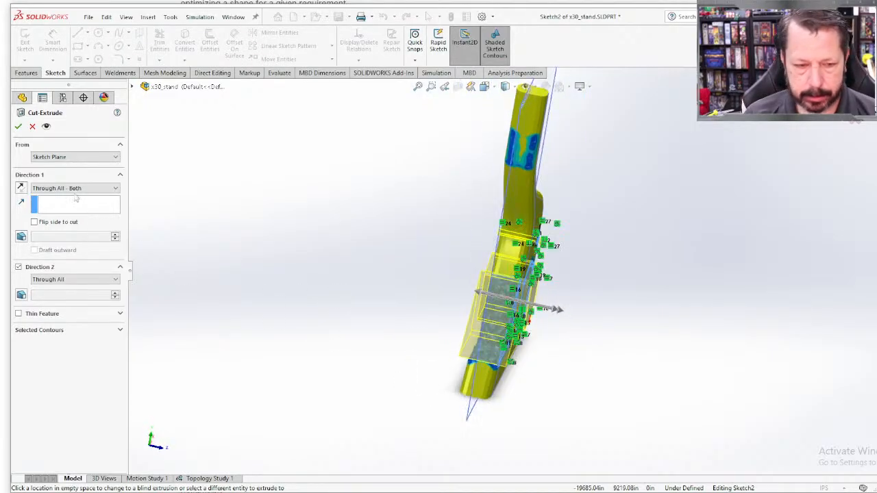
{"action": "left_click", "coordinate": [18, 127]}
Step: Turn off Simulation Display so that only the plain part with its cuts is shown
{"action": "middle_click_drag", "start_coordinate": [247, 231], "coordinate": [254, 278]}
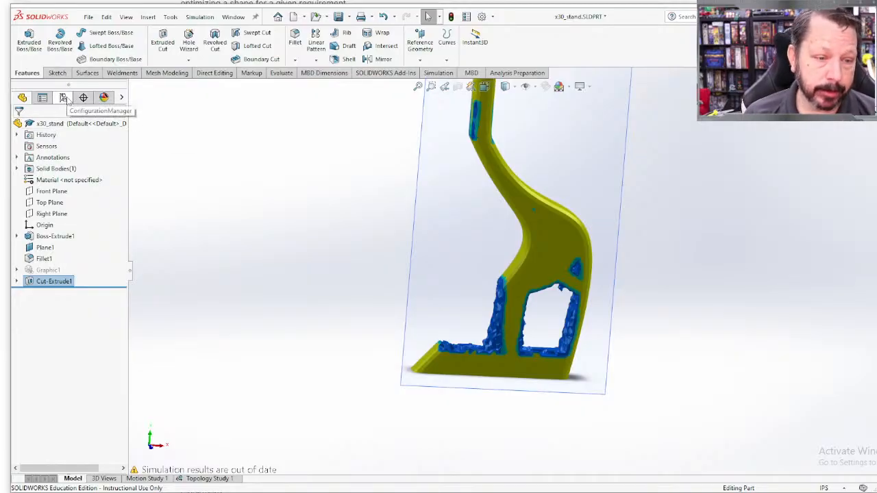
{"action": "left_click", "coordinate": [590, 89]}
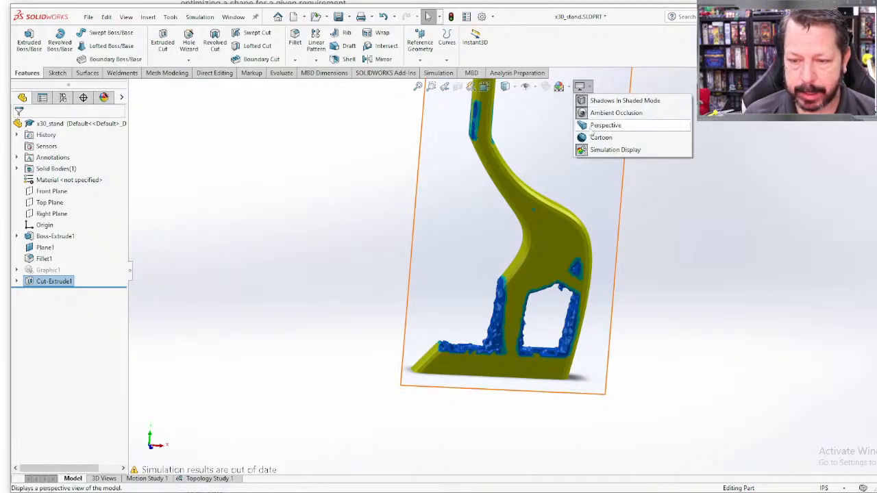
{"action": "left_click", "coordinate": [582, 149]}
{"action": "middle_click_drag", "start_coordinate": [633, 288], "coordinate": [623, 313]}
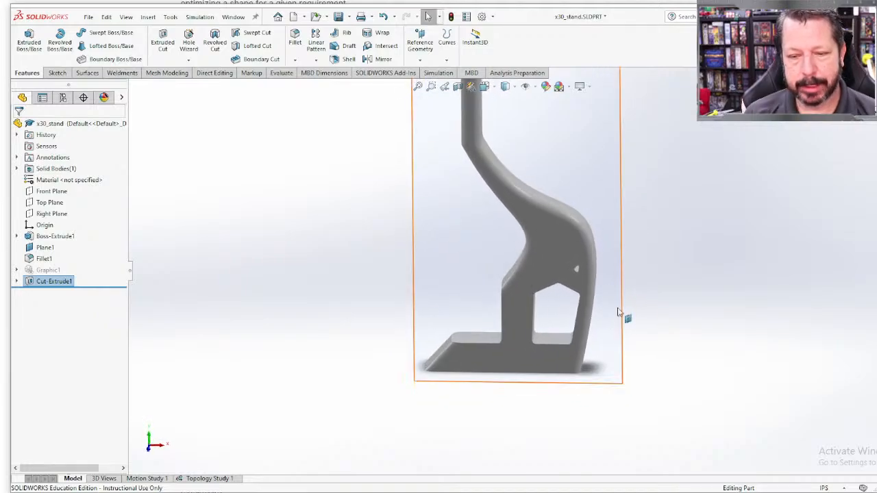
Step: Activate the smoothed Topology Study 1 configuration and examine the openings of the optimized mesh body
{"action": "left_click", "coordinate": [62, 97]}
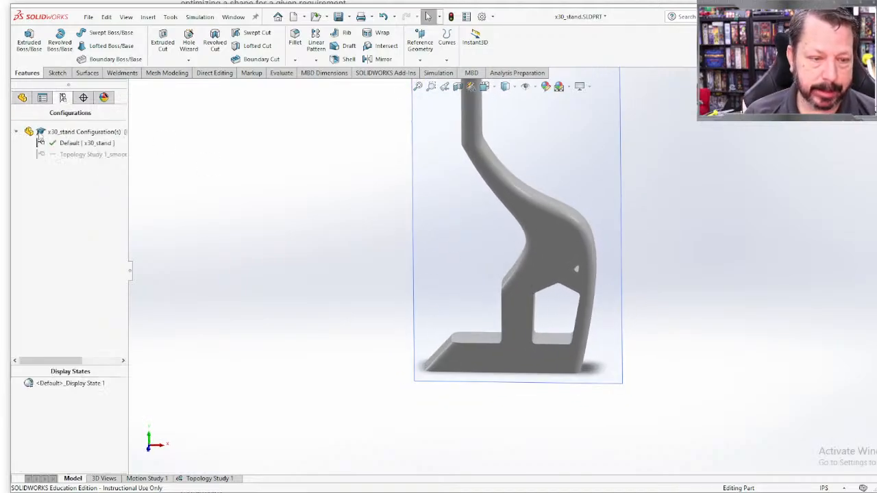
{"action": "right_click", "coordinate": [73, 143]}
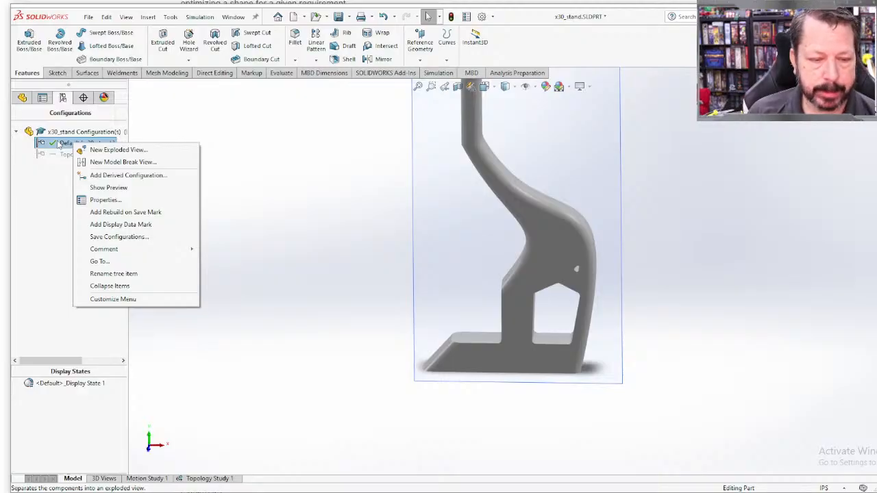
{"action": "left_click", "coordinate": [314, 213]}
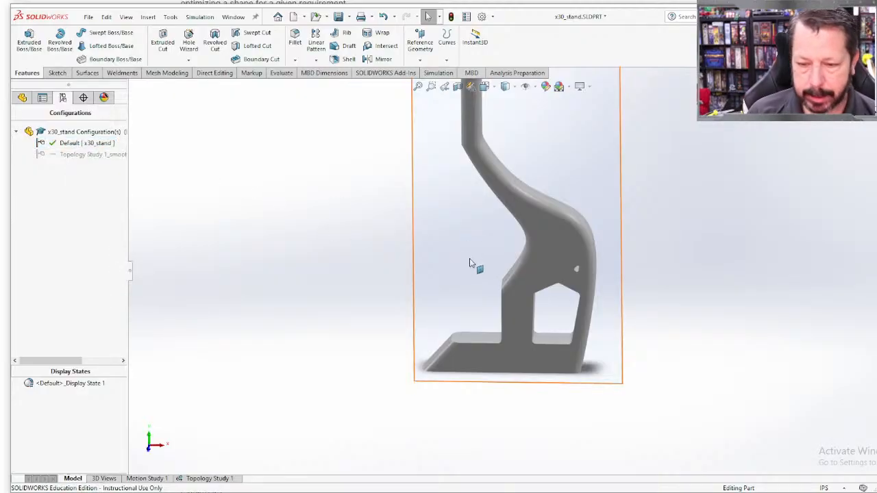
{"action": "scroll", "coordinate": [469, 260], "scroll_direction": "up", "scroll_amount": 3}
{"action": "middle_click_drag", "start_coordinate": [470, 268], "coordinate": [503, 288]}
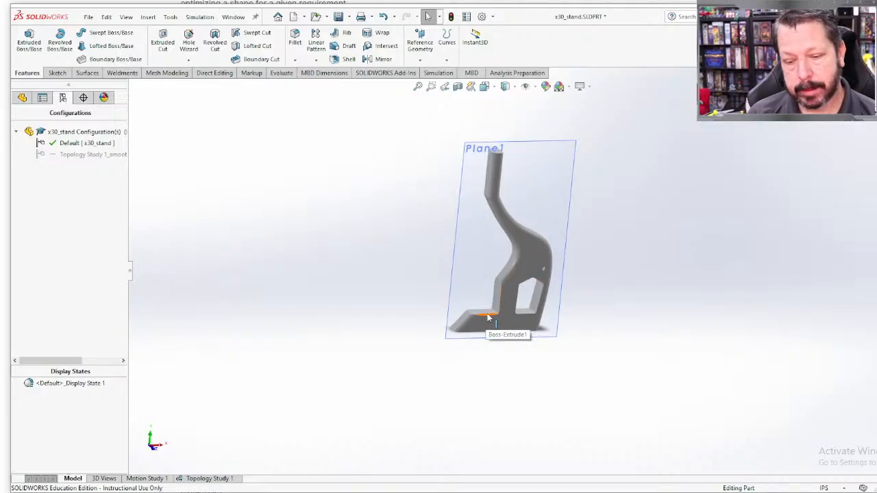
{"action": "double_click", "coordinate": [82, 153]}
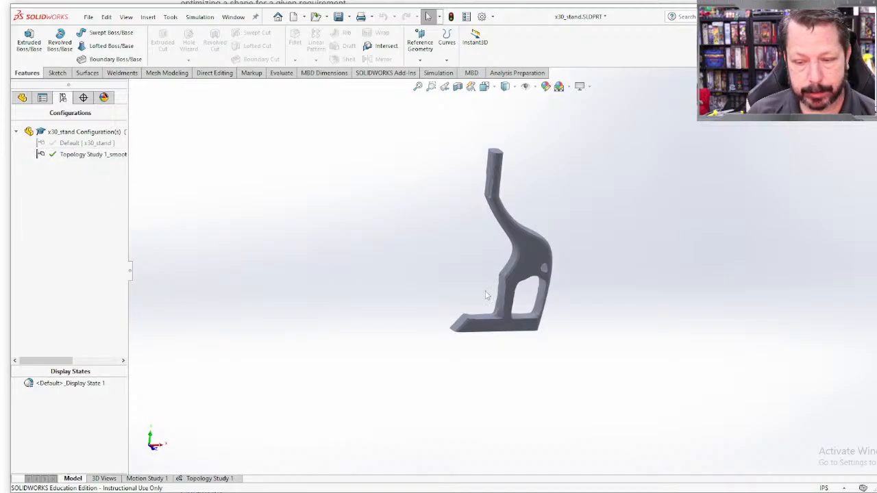
{"action": "middle_click_drag", "start_coordinate": [485, 295], "coordinate": [461, 117]}
{"action": "scroll", "coordinate": [570, 258], "scroll_direction": "down", "scroll_amount": 7}
{"action": "middle_click_drag", "start_coordinate": [522, 223], "coordinate": [523, 319]}
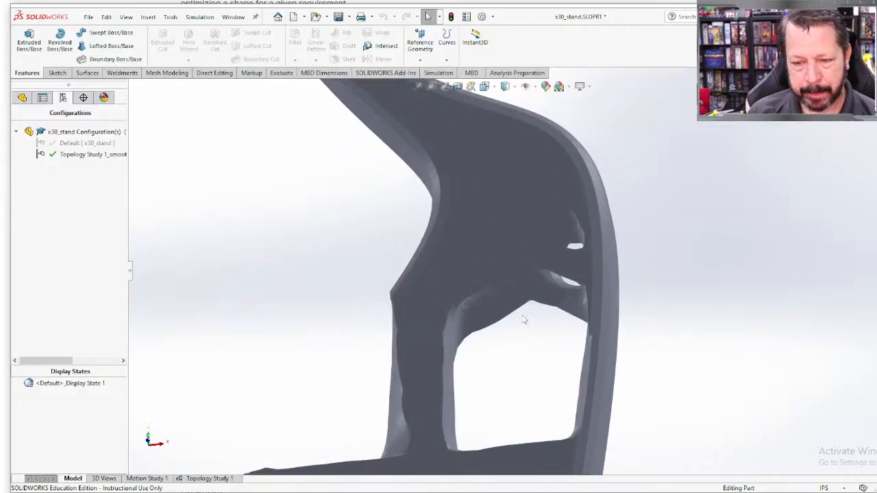
{"action": "key", "text": "f"}
Step: Reactivate the Default configuration and examine the extruded-cut openings in the lower stand for comparison with the optimized shape
{"action": "double_click", "coordinate": [69, 142]}
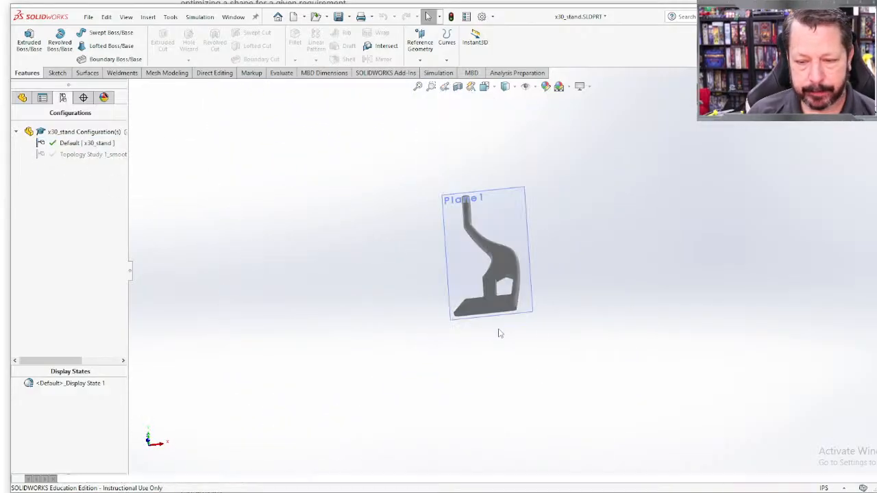
{"action": "middle_click_drag", "start_coordinate": [548, 337], "coordinate": [534, 411]}
{"action": "scroll", "coordinate": [530, 308], "scroll_direction": "down", "scroll_amount": 2}
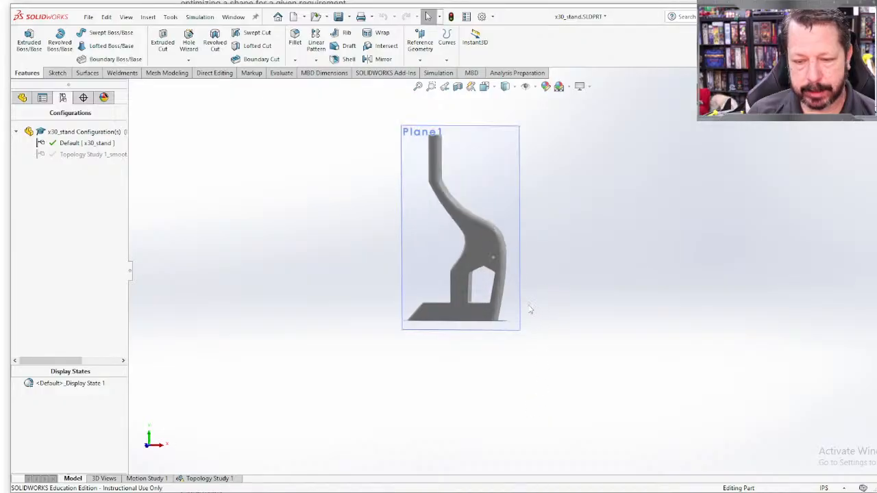
{"action": "scroll", "coordinate": [531, 310], "scroll_direction": "down", "scroll_amount": 5}
{"action": "middle_click_drag", "start_coordinate": [457, 300], "coordinate": [465, 196]}
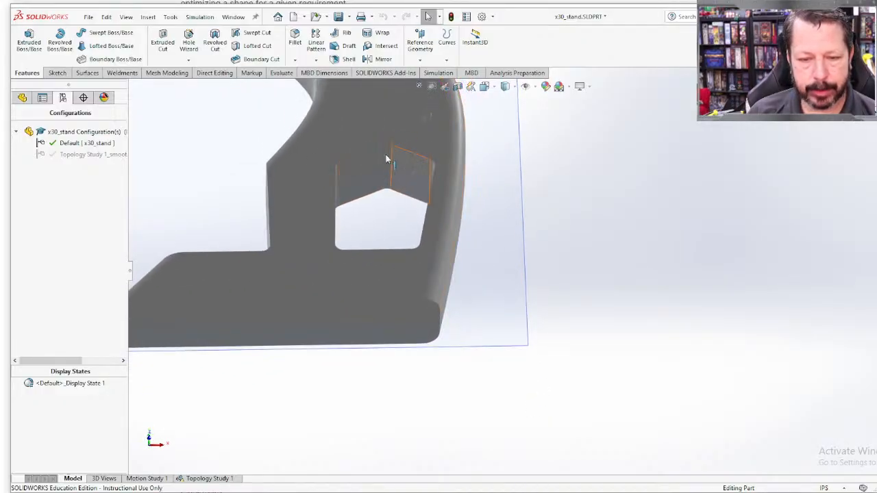
{"action": "scroll", "coordinate": [376, 224], "scroll_direction": "up", "scroll_amount": 5}
{"action": "middle_click_drag", "start_coordinate": [434, 221], "coordinate": [425, 295]}
{"action": "scroll", "coordinate": [425, 295], "scroll_direction": "up", "scroll_amount": 1}
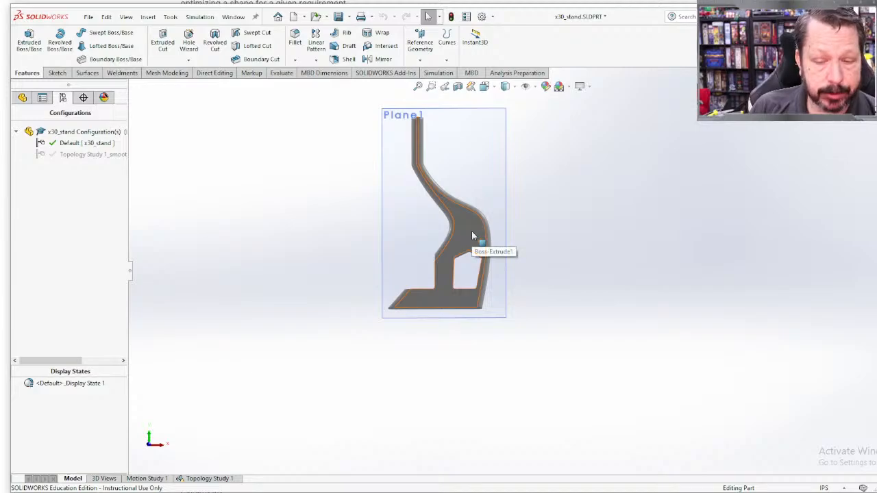
{"action": "middle_click_drag", "start_coordinate": [469, 281], "coordinate": [474, 241]}
{"action": "scroll", "coordinate": [474, 243], "scroll_direction": "down", "scroll_amount": 8}
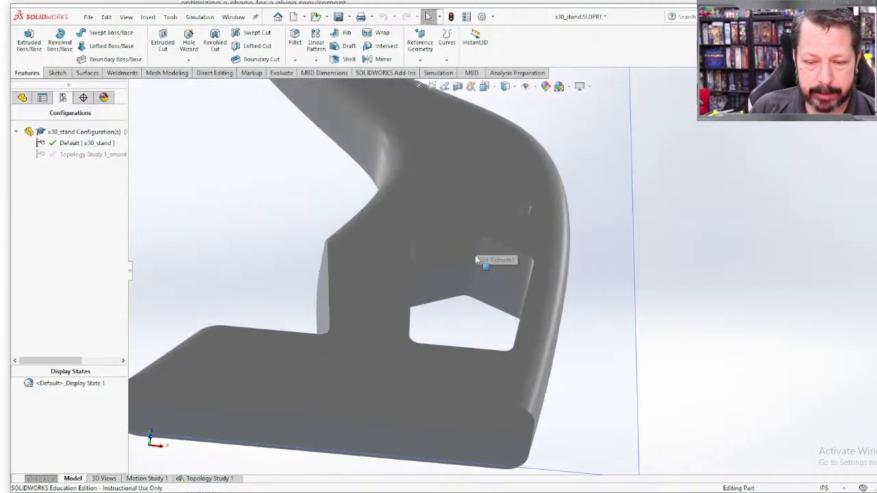
Step: Switch to the smoothed Topology Study 1 configuration and inspect the full optimized stand and its lower openings from several angles
{"action": "scroll", "coordinate": [458, 266], "scroll_direction": "up", "scroll_amount": 8}
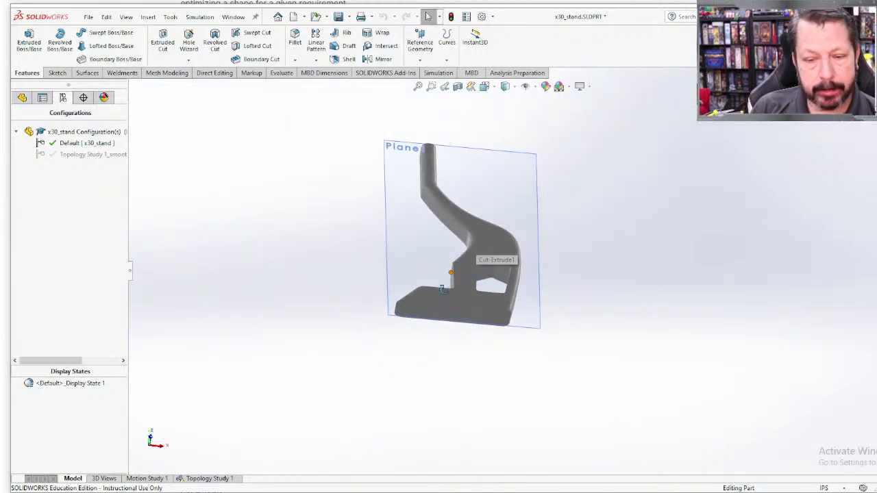
{"action": "middle_click_drag", "start_coordinate": [457, 267], "coordinate": [444, 342]}
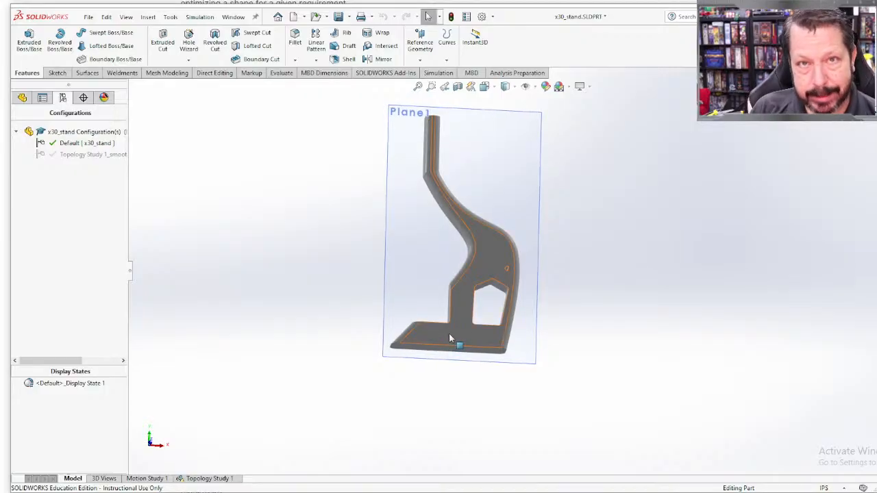
{"action": "double_click", "coordinate": [96, 154]}
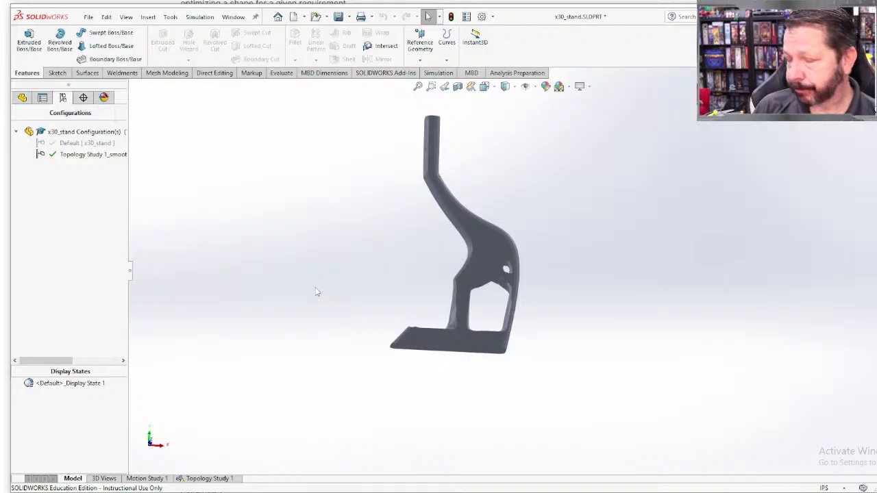
{"action": "middle_click_drag", "start_coordinate": [380, 310], "coordinate": [430, 351]}
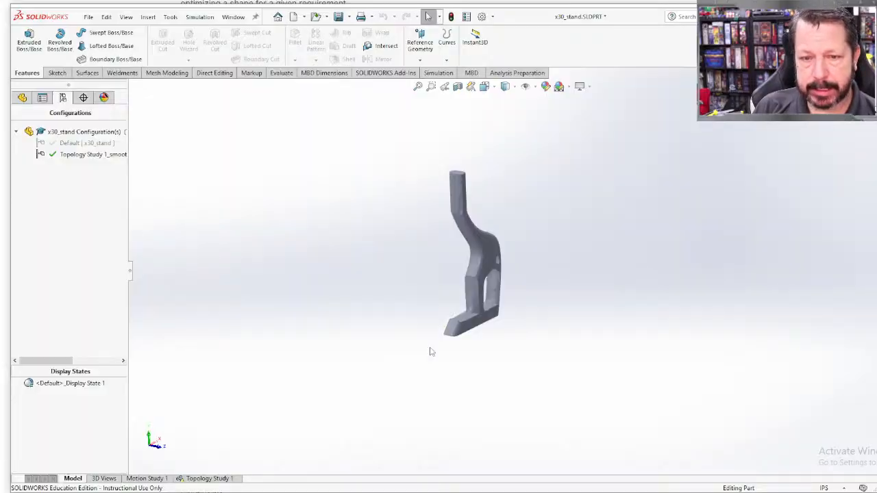
{"action": "scroll", "coordinate": [563, 336], "scroll_direction": "down", "scroll_amount": 5}
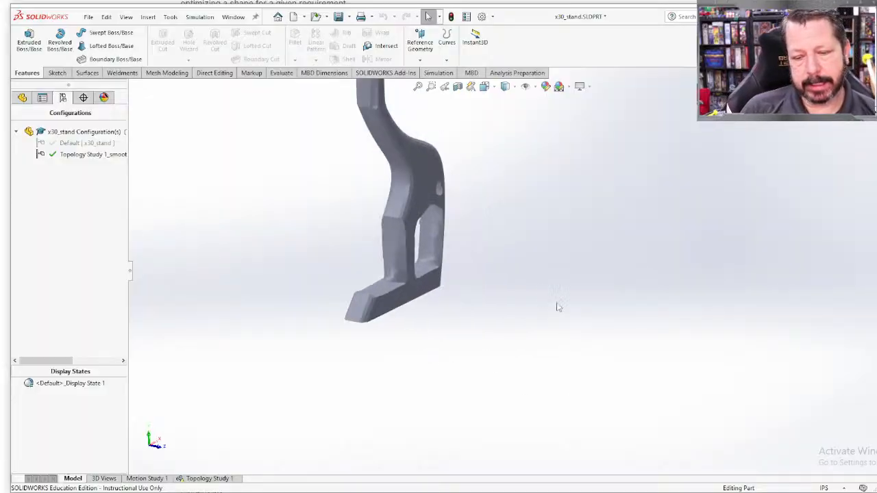
{"action": "middle_click_drag", "start_coordinate": [558, 305], "coordinate": [505, 286]}
Step: Return to the Default configuration and view the whole stand with its extruded cuts
{"action": "double_click", "coordinate": [81, 143]}
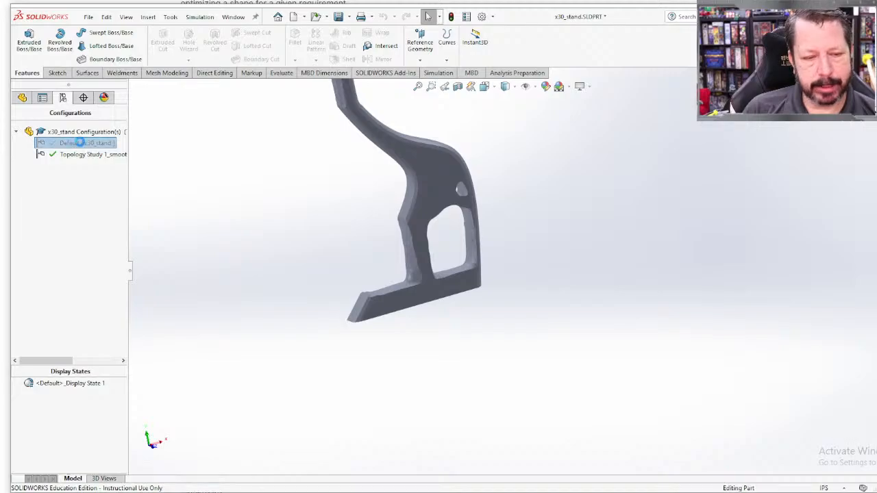
{"action": "middle_click_drag", "start_coordinate": [404, 309], "coordinate": [367, 337]}
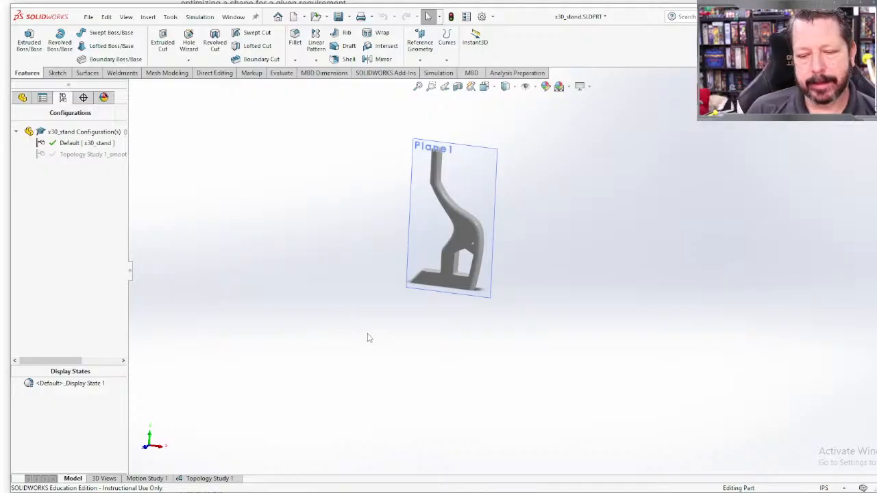